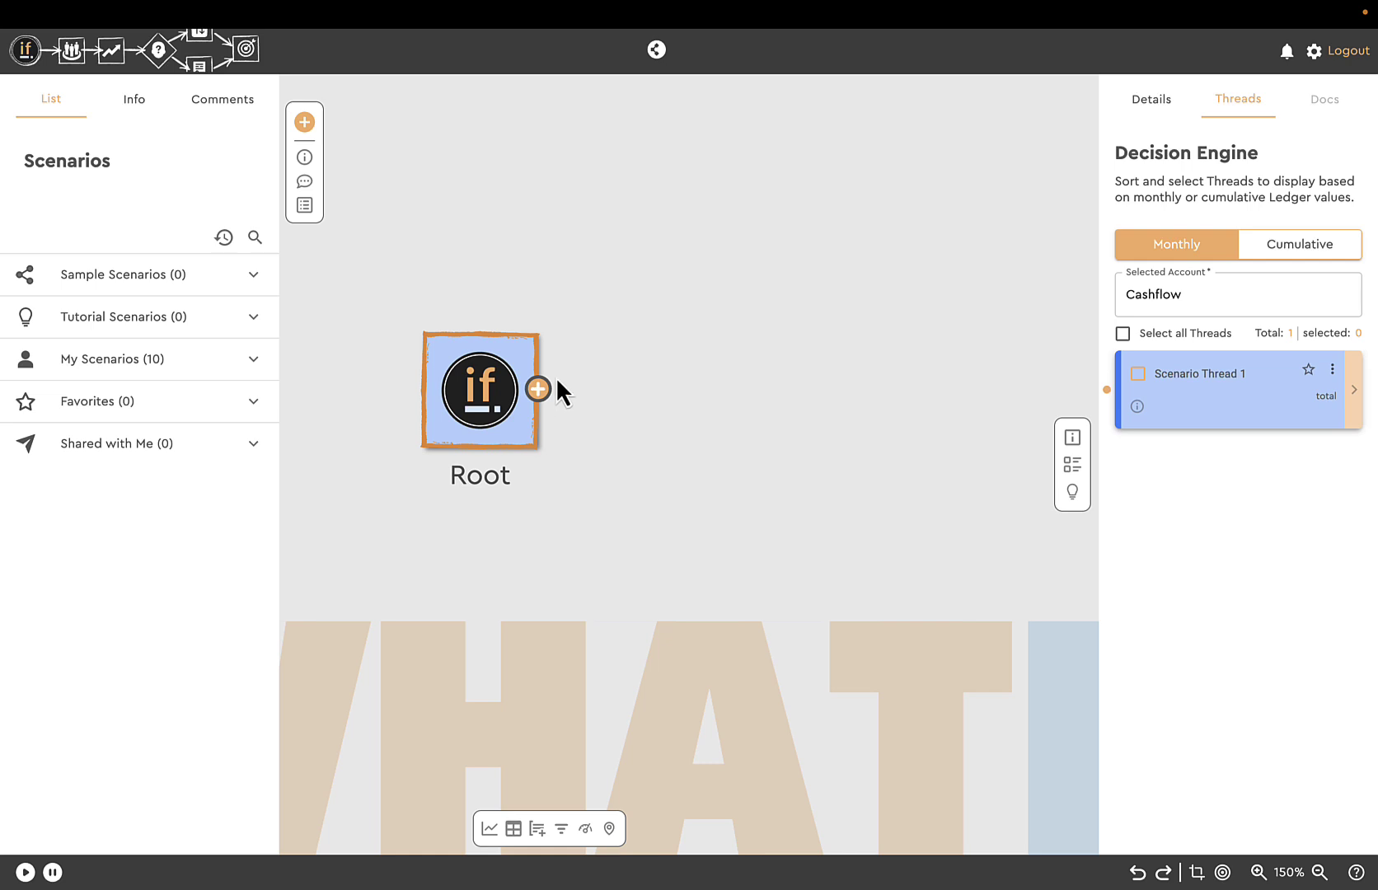
Step: Hide the Scenarios list and reposition the Root node to make room on the canvas for a chain of events
{"action": "left_click", "coordinate": [307, 209]}
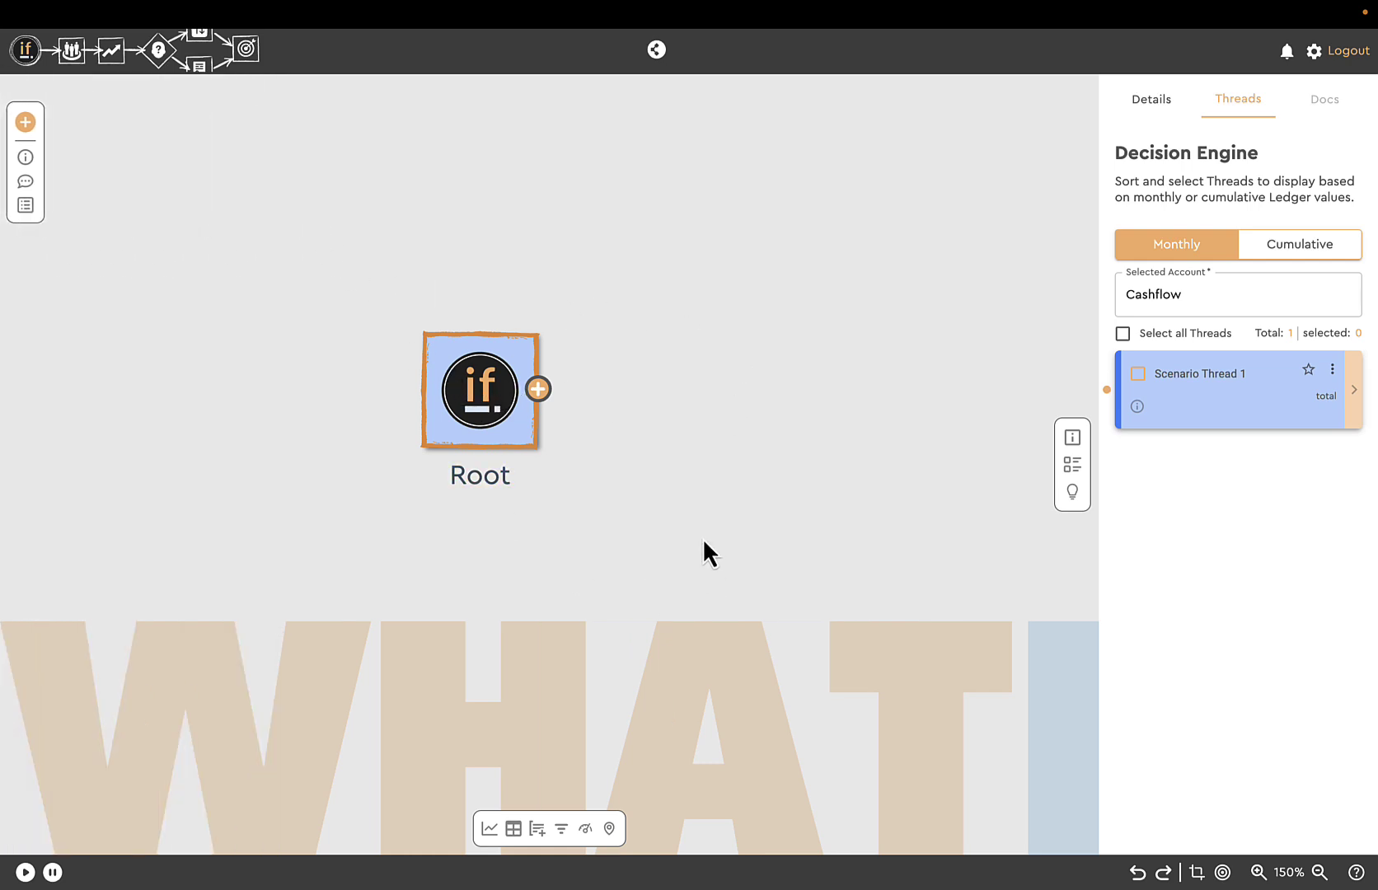
{"action": "left_click_drag", "start_coordinate": [496, 399], "coordinate": [188, 399]}
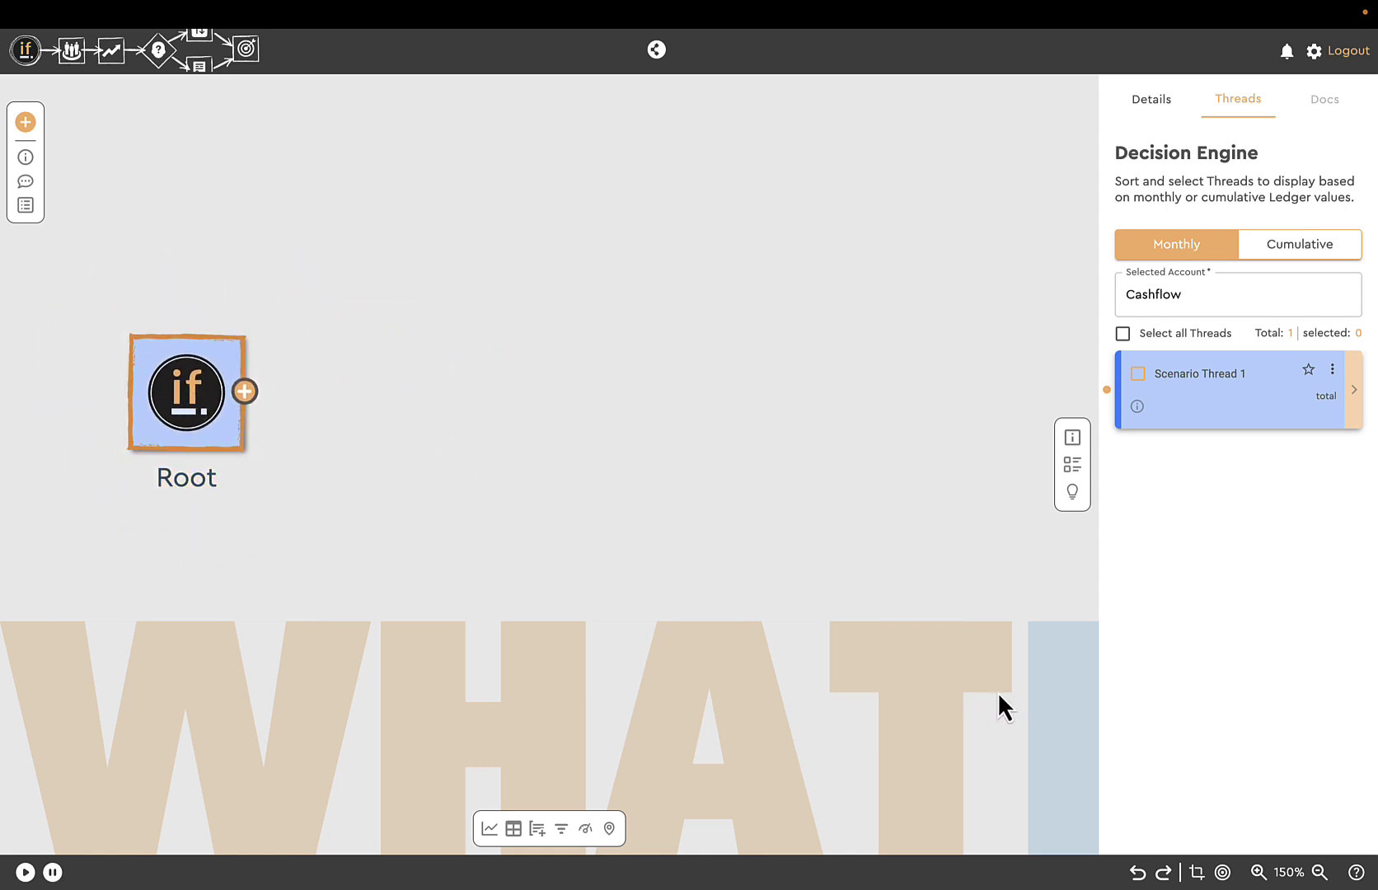
{"action": "left_click", "coordinate": [1318, 871]}
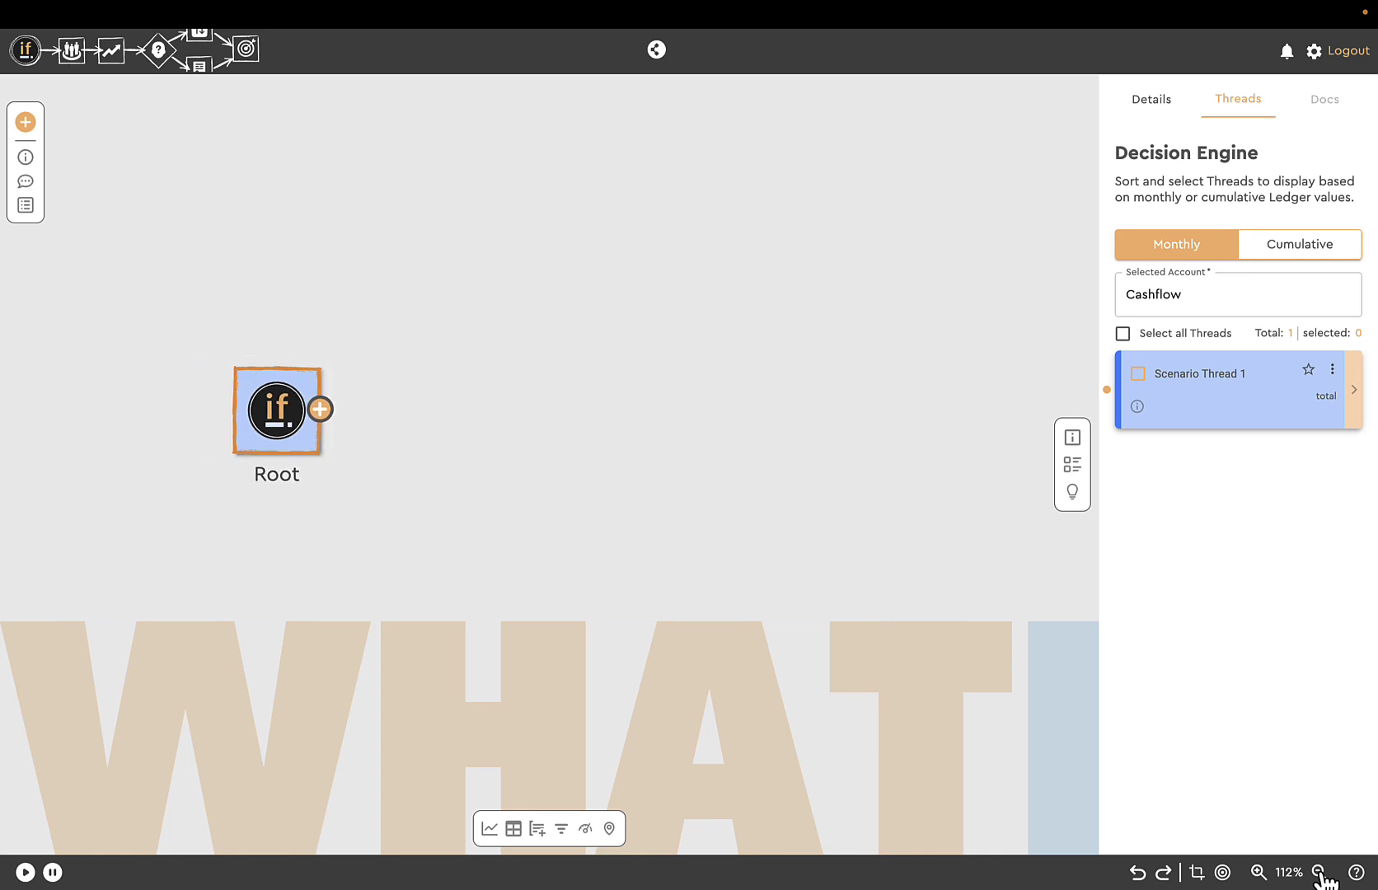
{"action": "left_click", "coordinate": [1258, 872]}
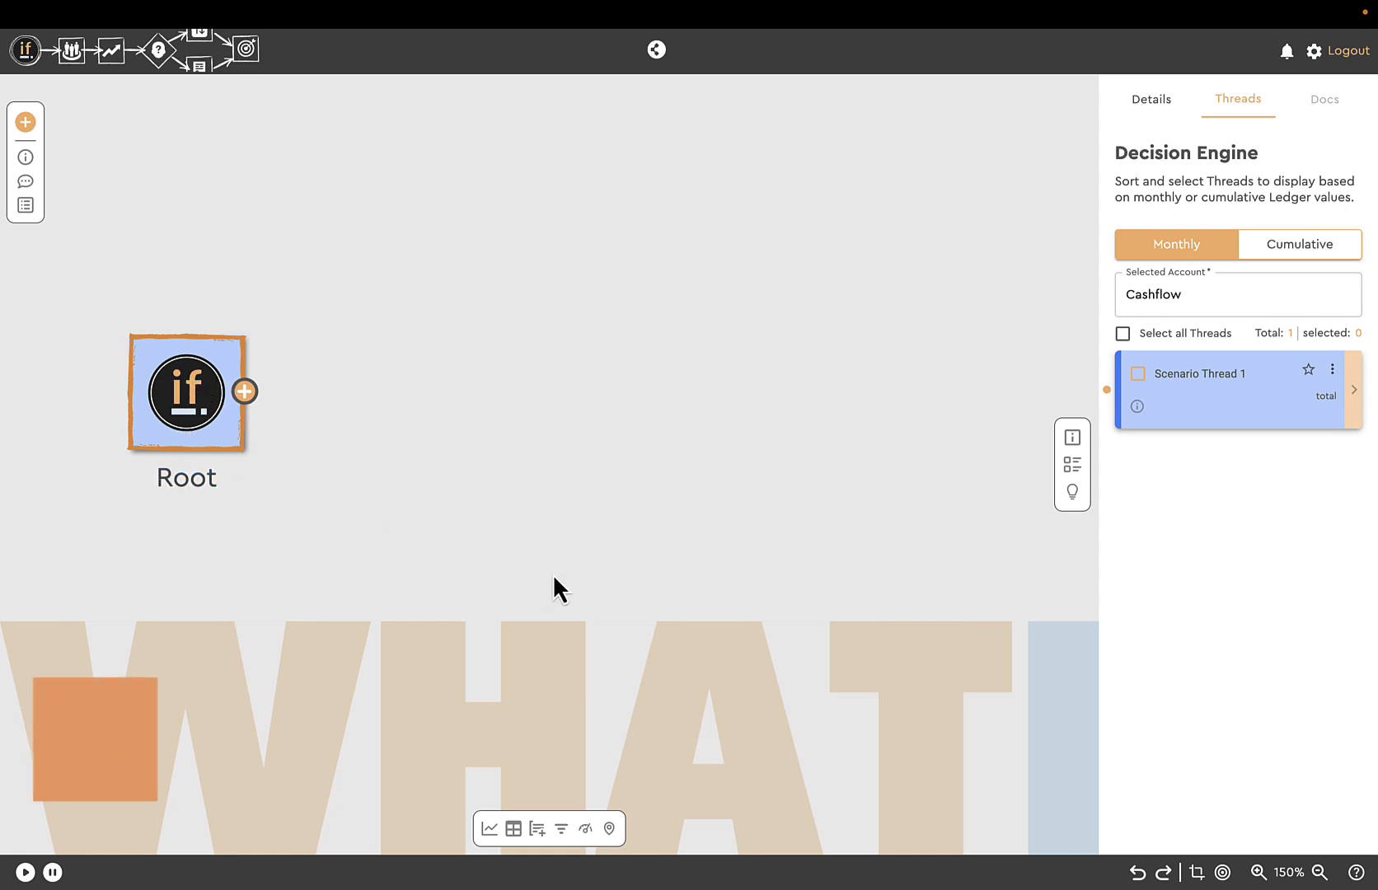
Step: Start adding an Income event from the basic events directly after the Root node
{"action": "left_click", "coordinate": [248, 393]}
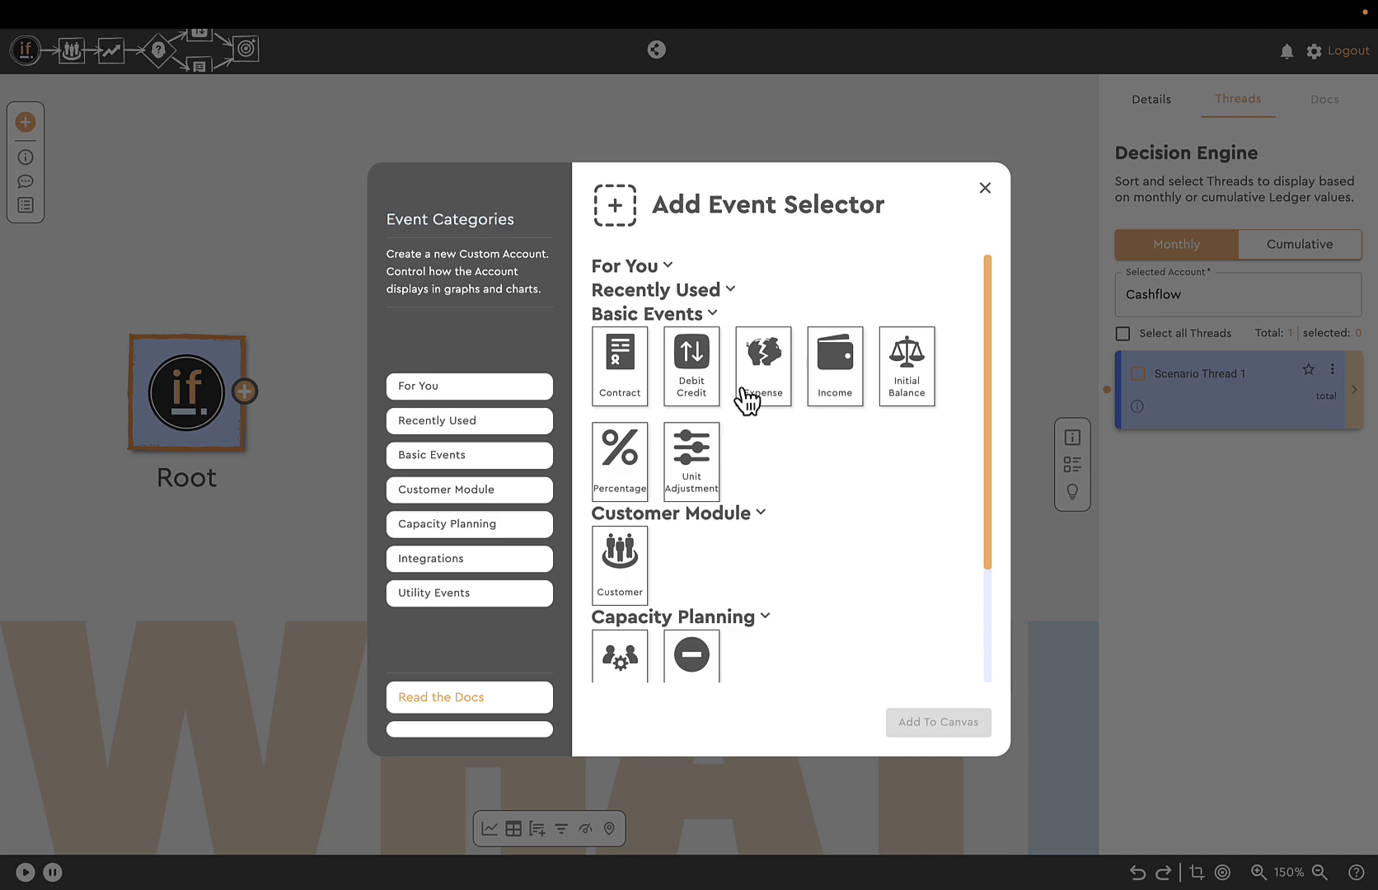
{"action": "left_click", "coordinate": [838, 365]}
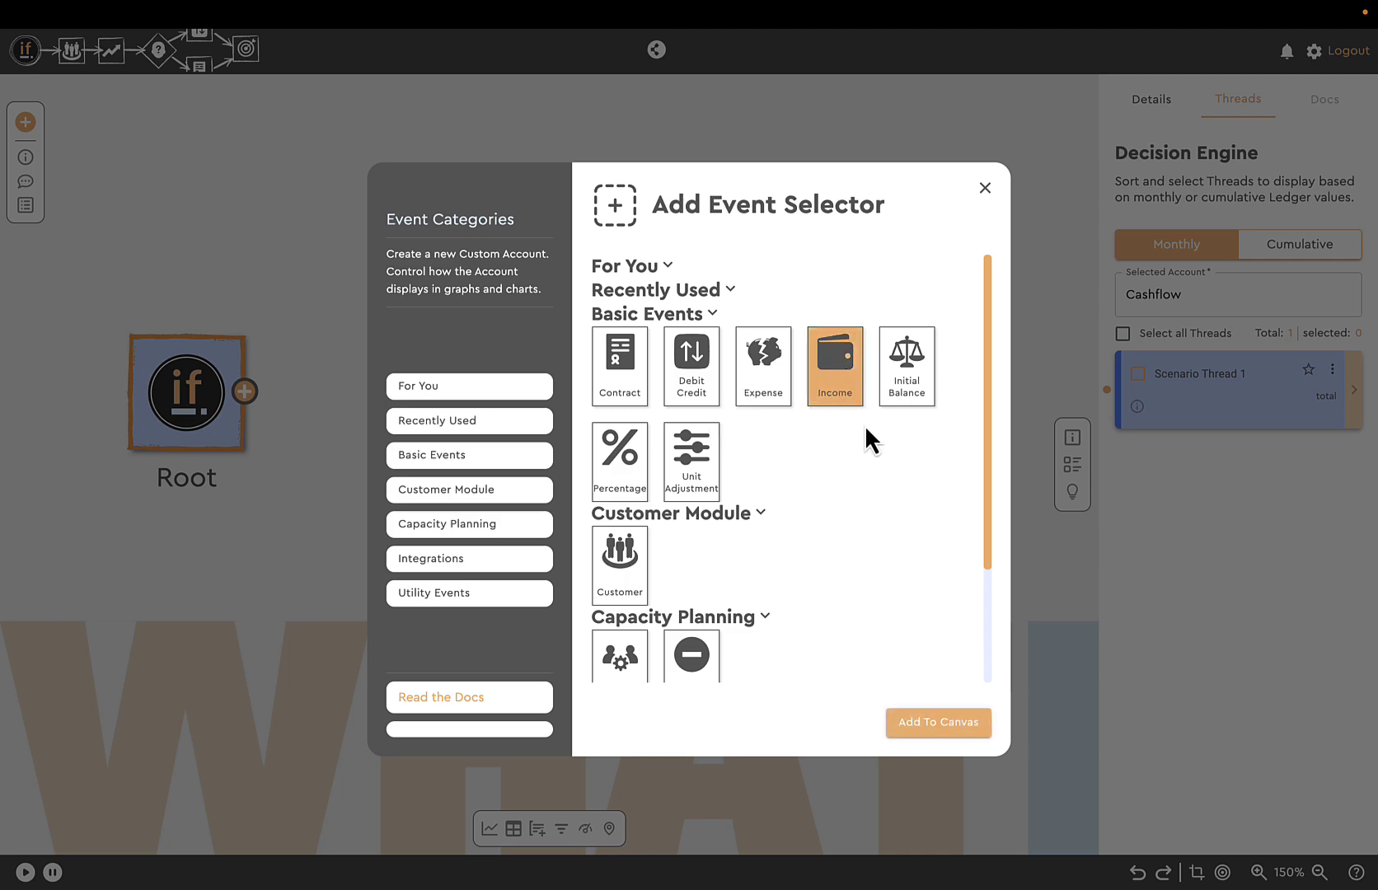
{"action": "left_click", "coordinate": [939, 723]}
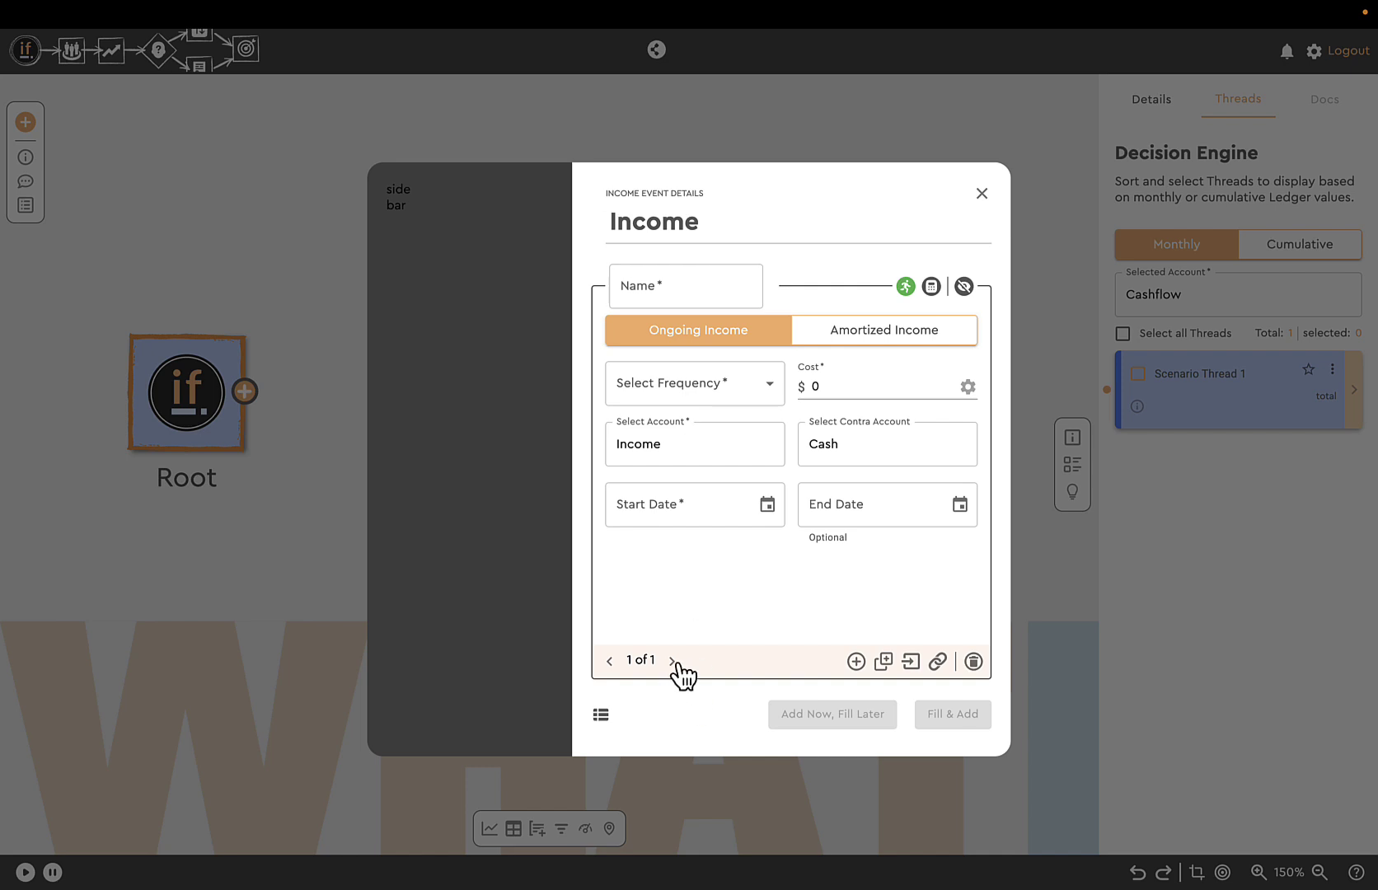
Step: Name the income item Income Stream 1, with a monthly frequency and an amount of $30,000
{"action": "left_click", "coordinate": [668, 290]}
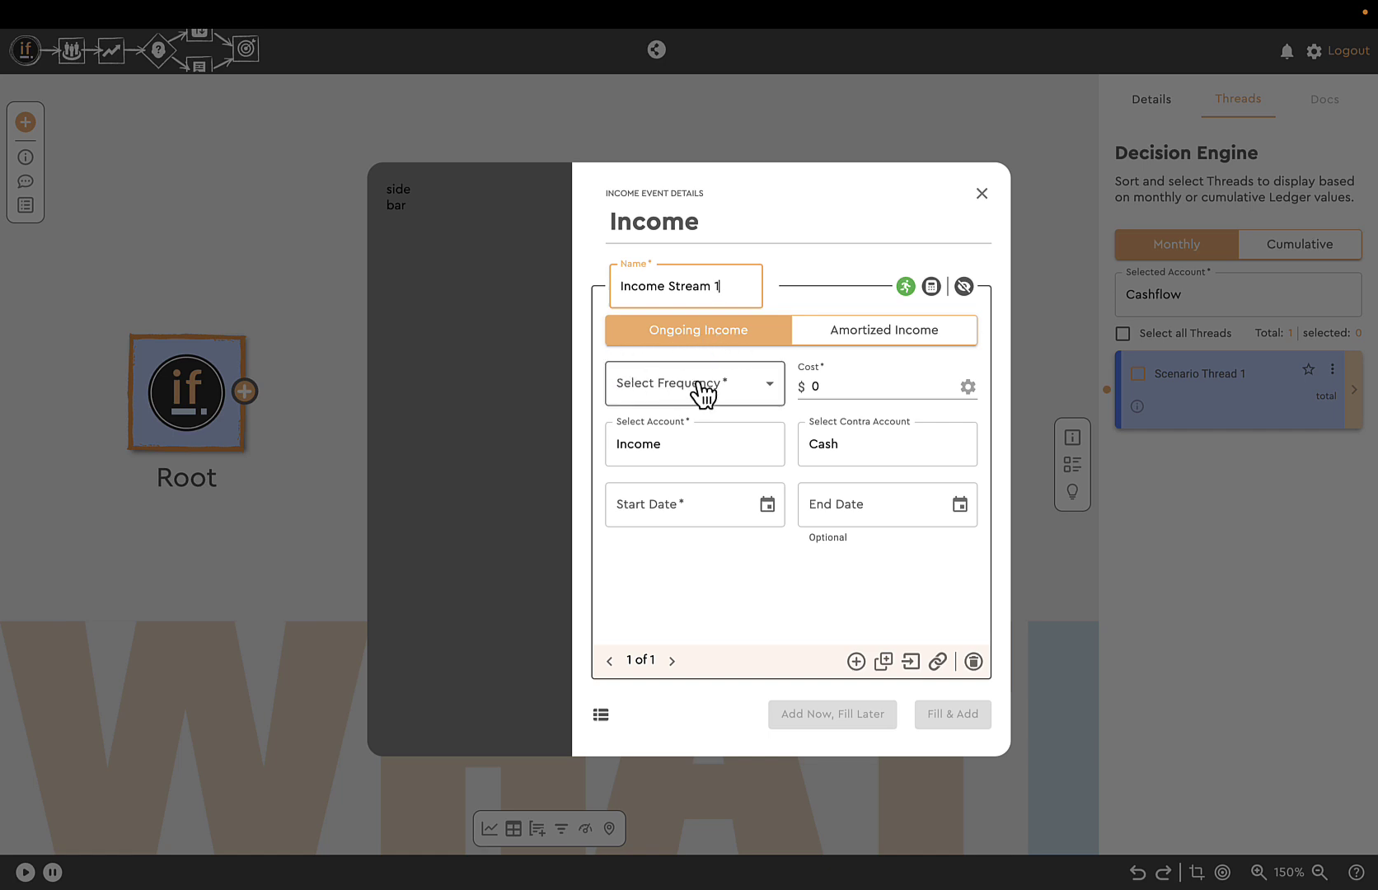
{"action": "left_click", "coordinate": [766, 384]}
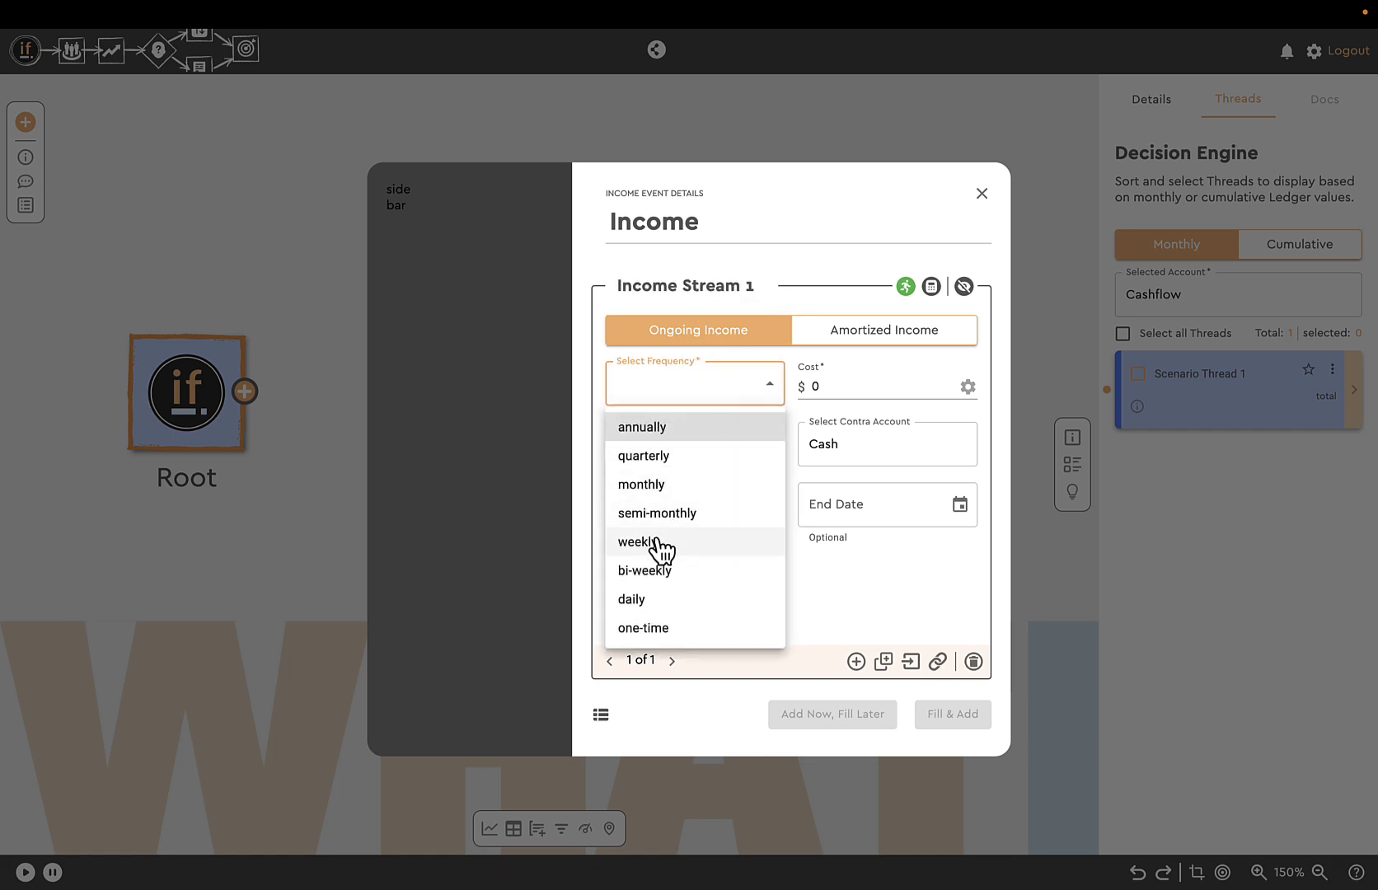
{"action": "left_click", "coordinate": [650, 490]}
{"action": "left_click", "coordinate": [828, 388]}
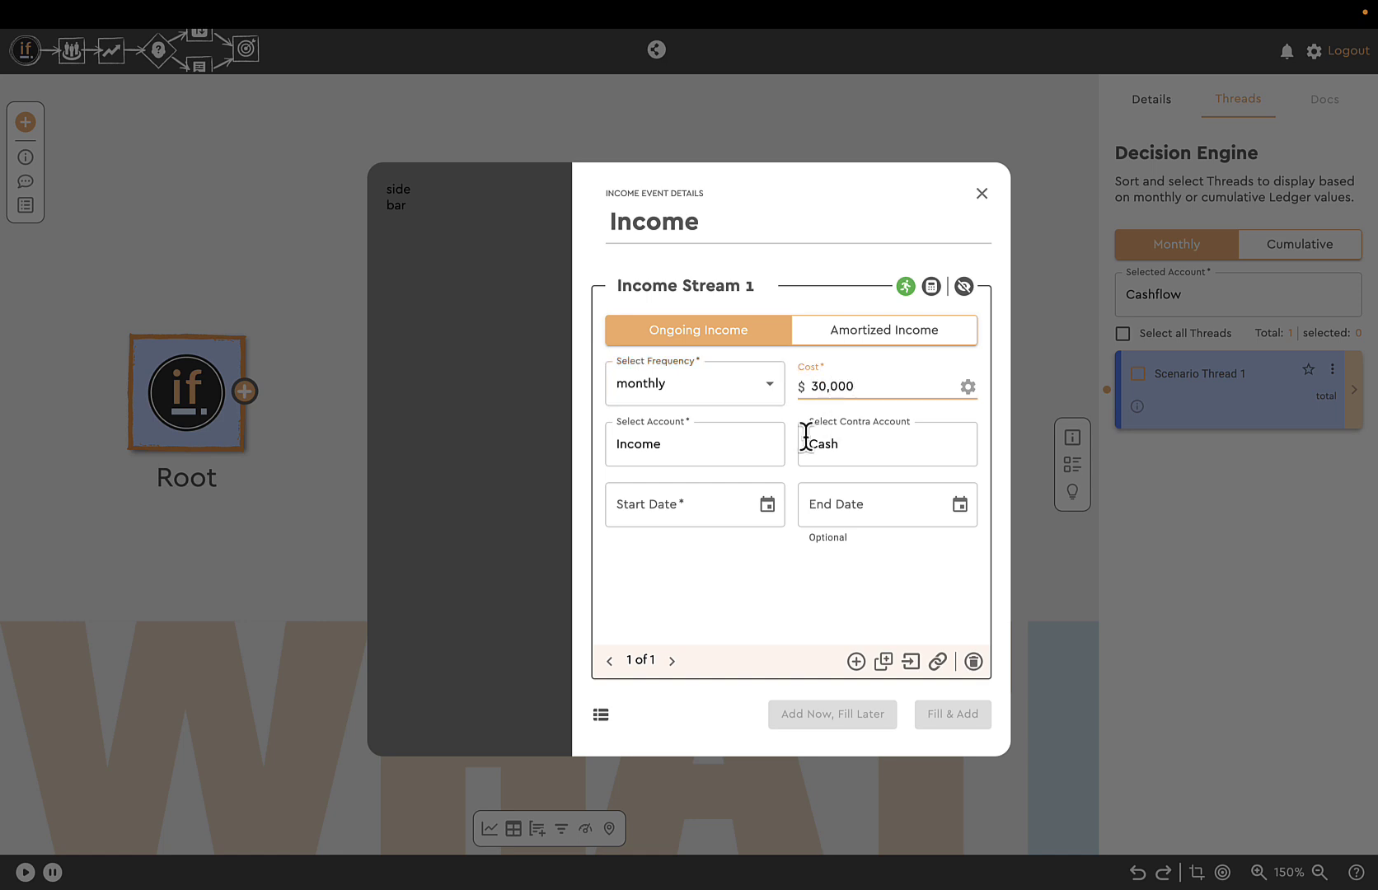
Step: Set the income stream's start date to 09/01/2024 and add the filled-in event to the canvas
{"action": "left_click", "coordinate": [767, 506]}
{"action": "left_click", "coordinate": [834, 552]}
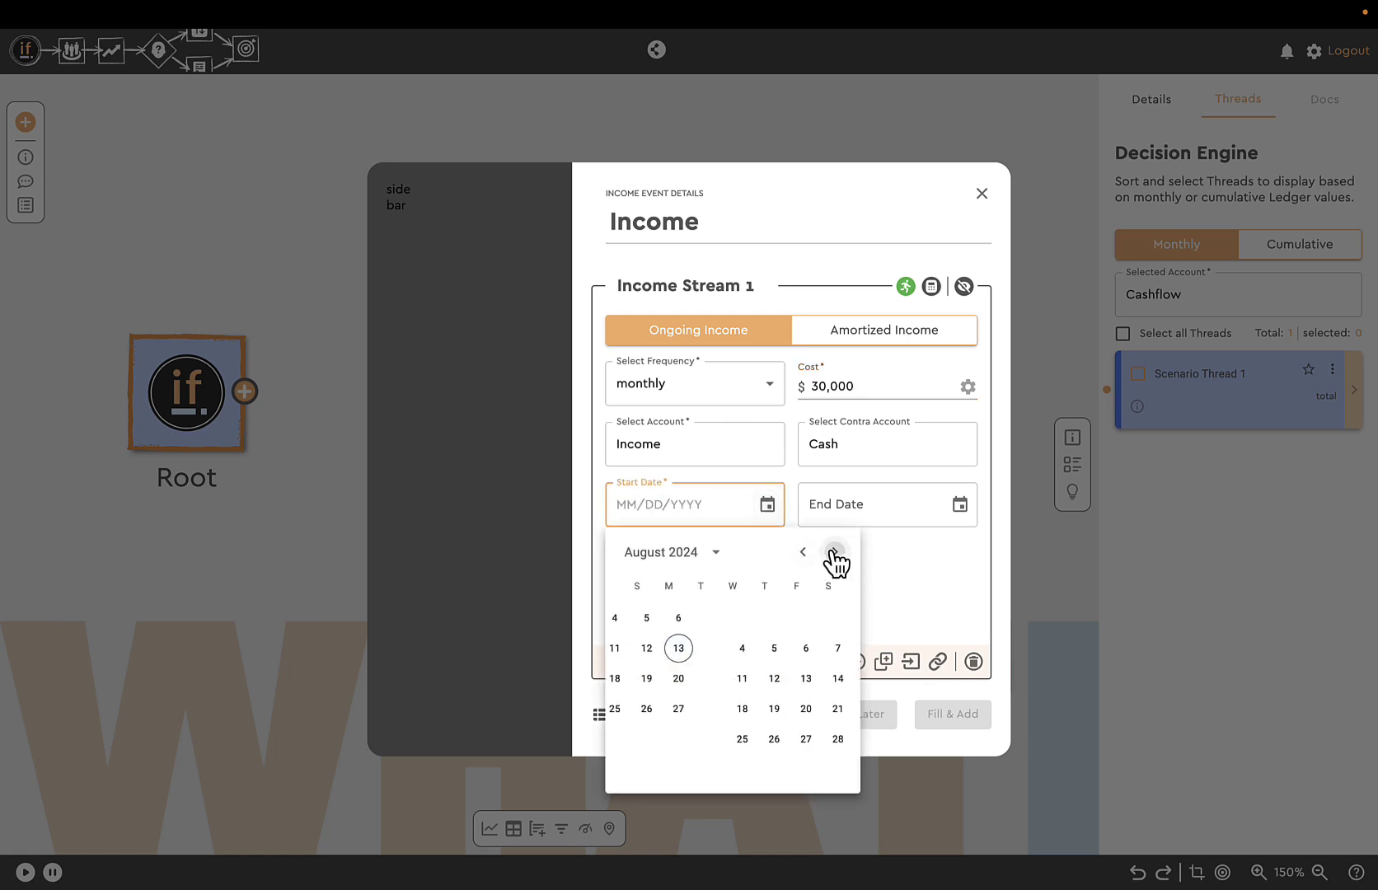
{"action": "left_click", "coordinate": [834, 553]}
{"action": "left_click", "coordinate": [638, 618]}
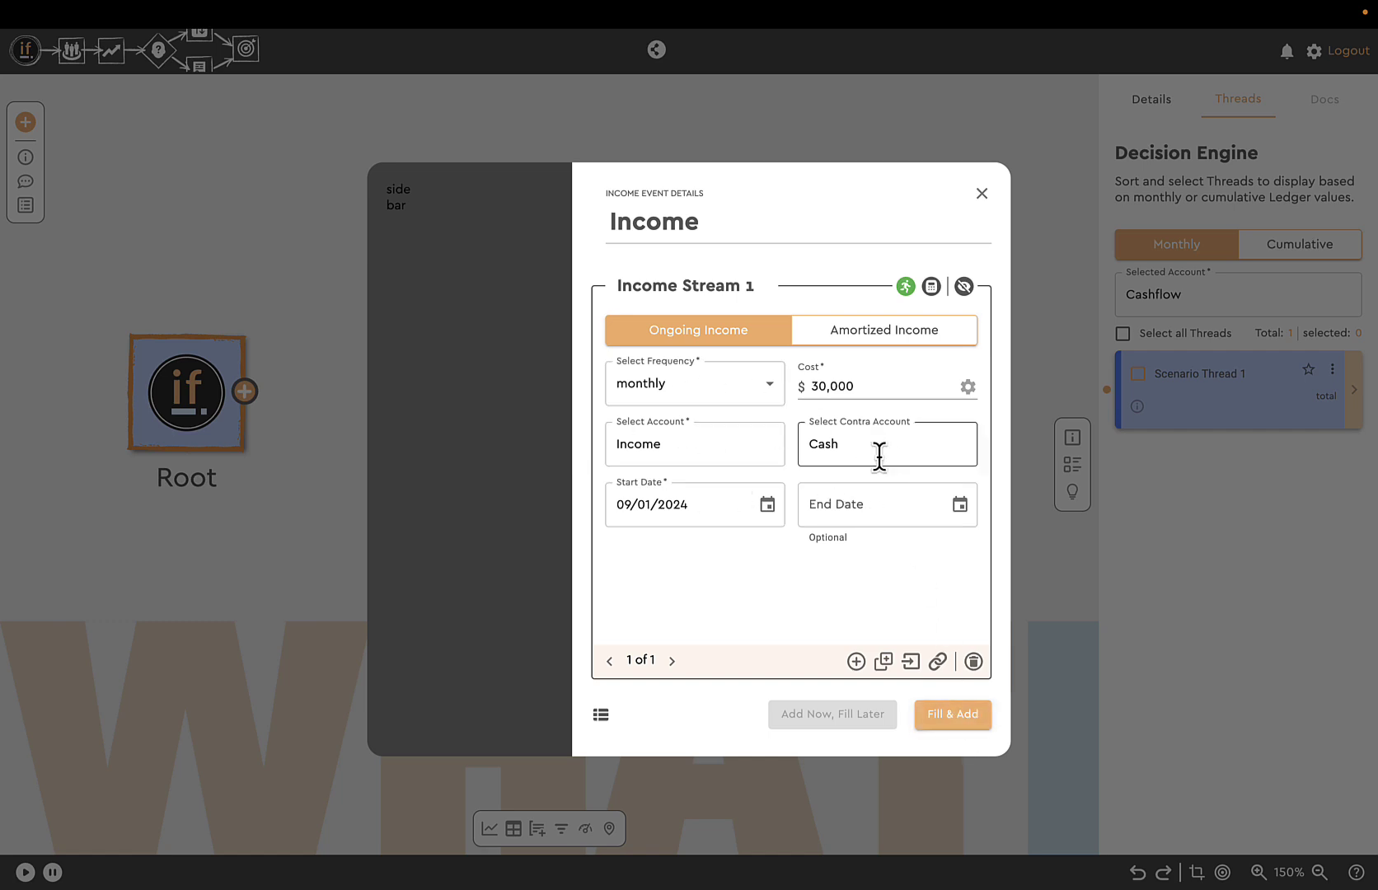
{"action": "left_click", "coordinate": [953, 716]}
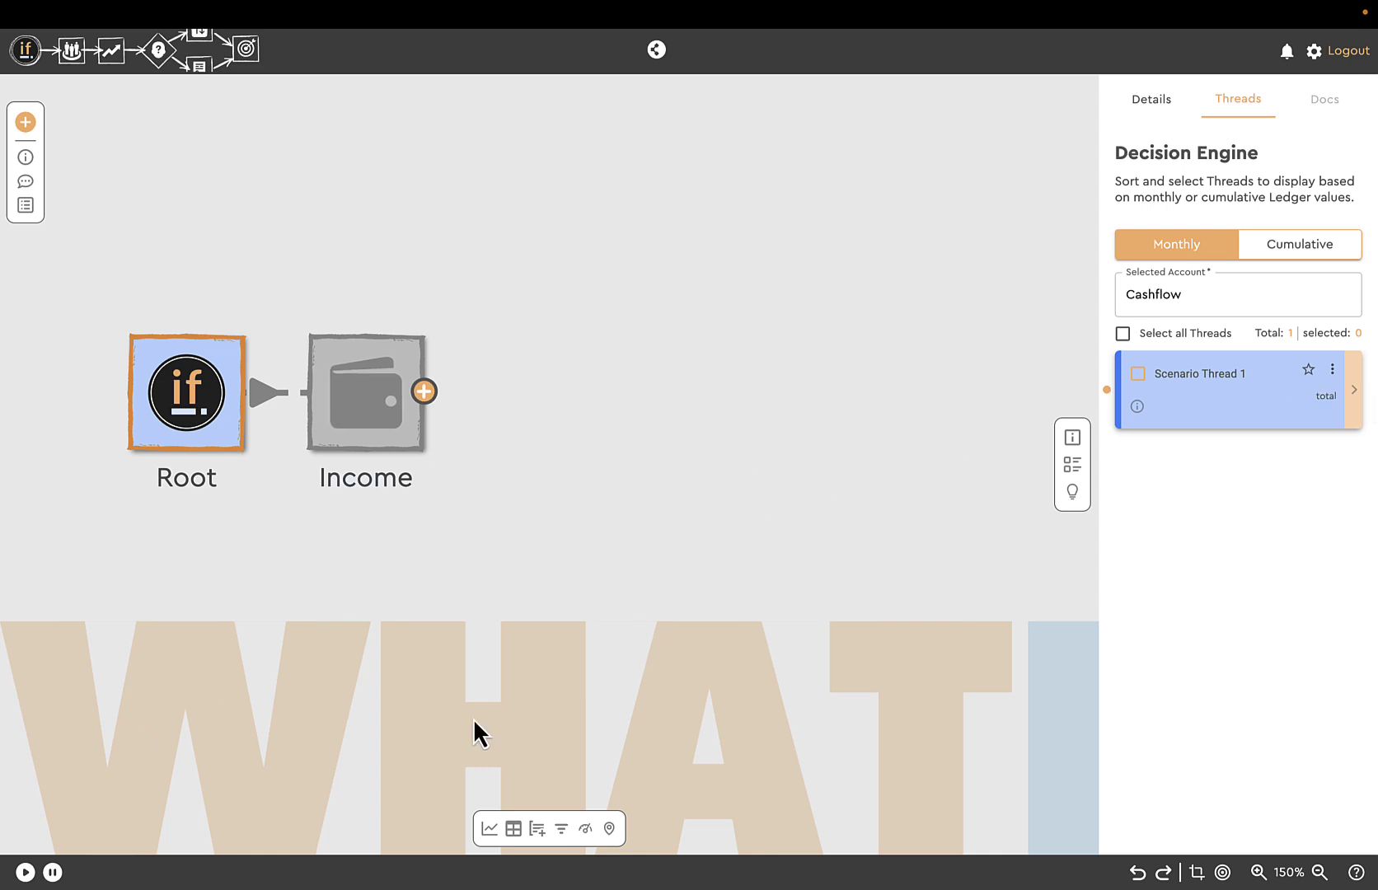
Step: Run the scenario, space the Income node slightly farther from Root, and display the results graph
{"action": "left_click", "coordinate": [25, 872]}
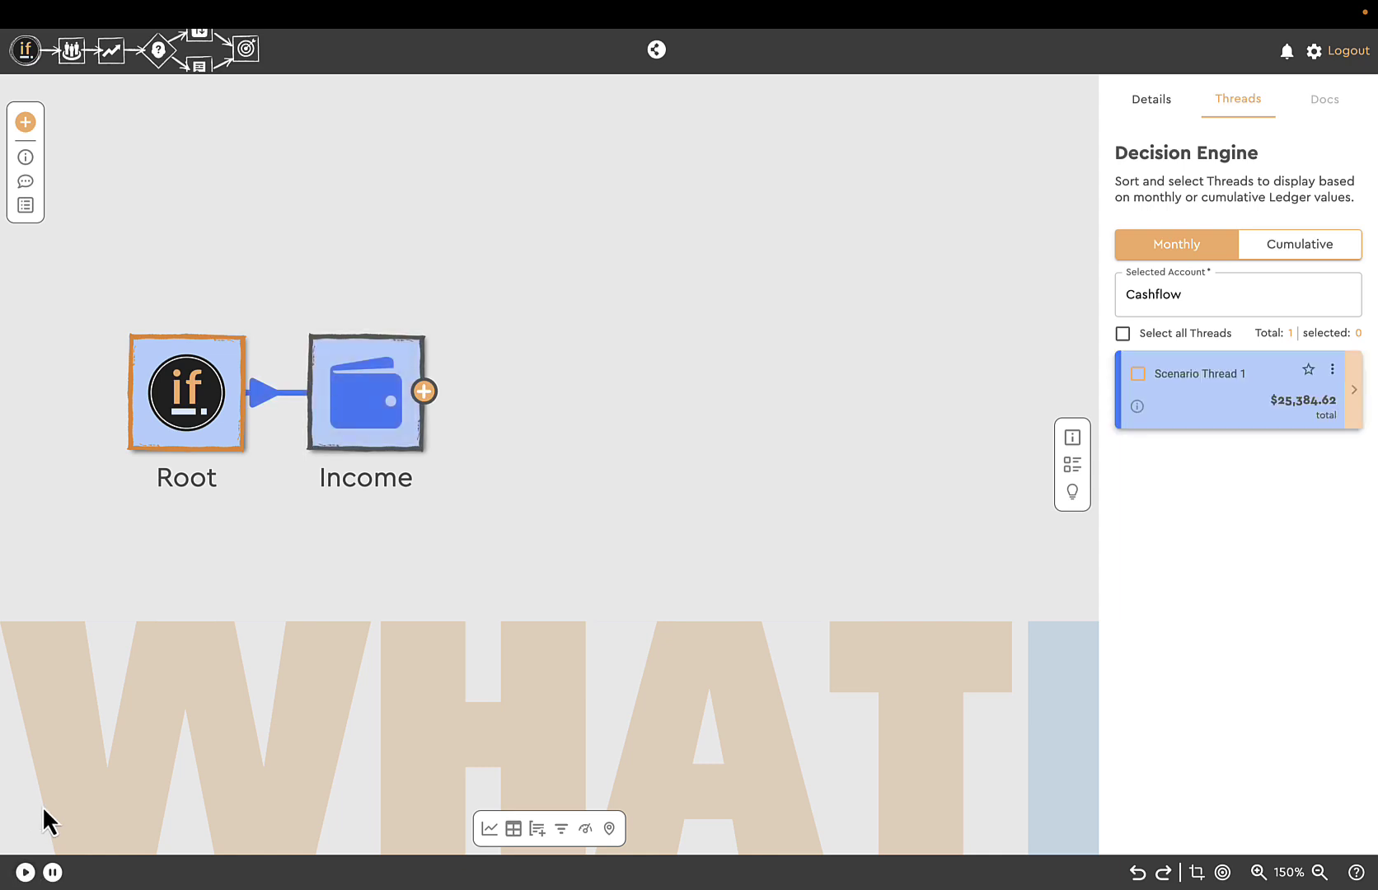
{"action": "left_click_drag", "start_coordinate": [381, 406], "coordinate": [409, 400]}
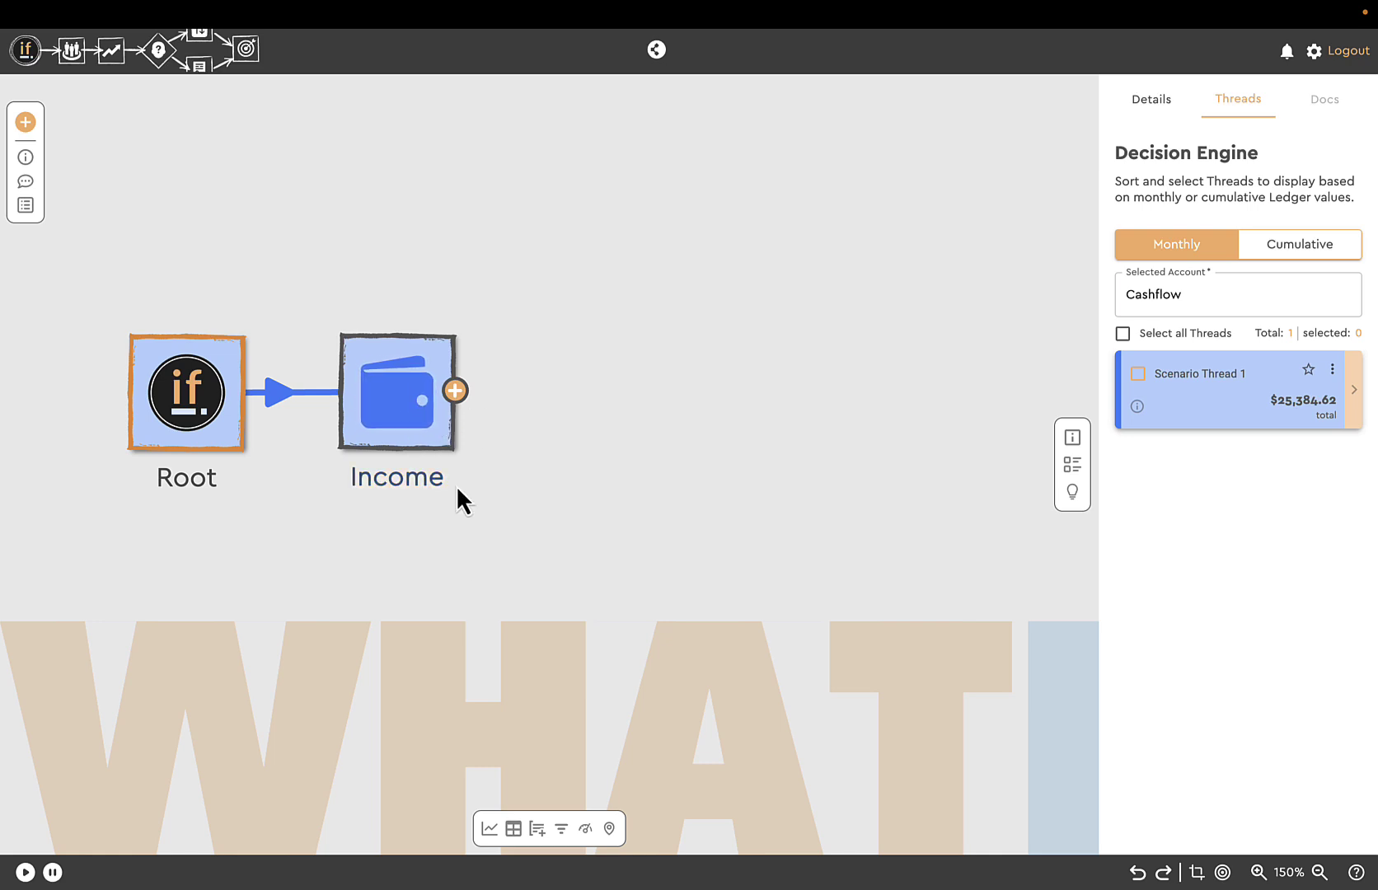
{"action": "left_click", "coordinate": [489, 829]}
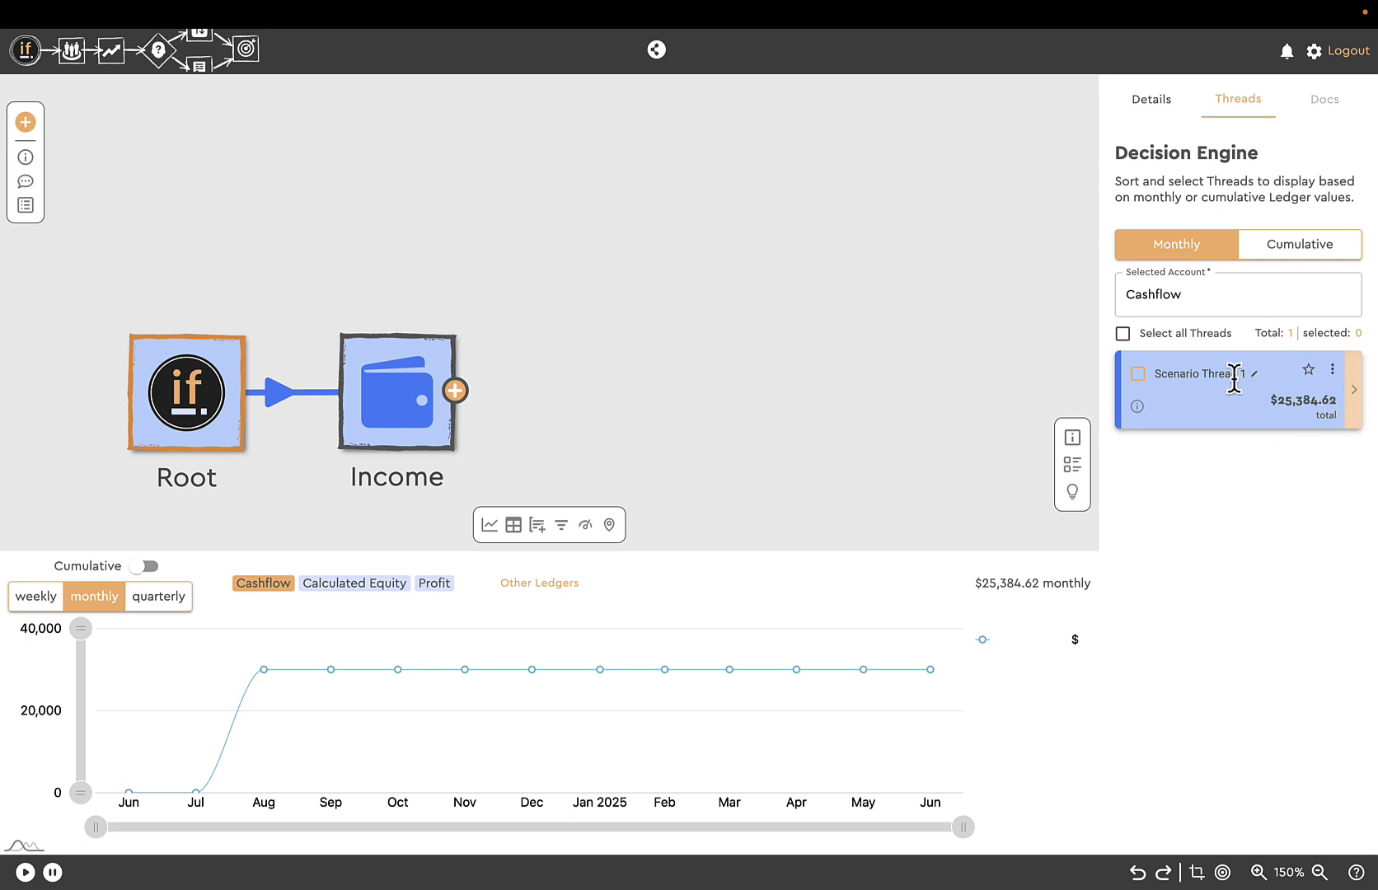
Step: Add the Income ledger to the graph's ledger choices and plot it in place of Cashflow
{"action": "mouse_move", "coordinate": [250, 677]}
{"action": "left_click", "coordinate": [544, 595]}
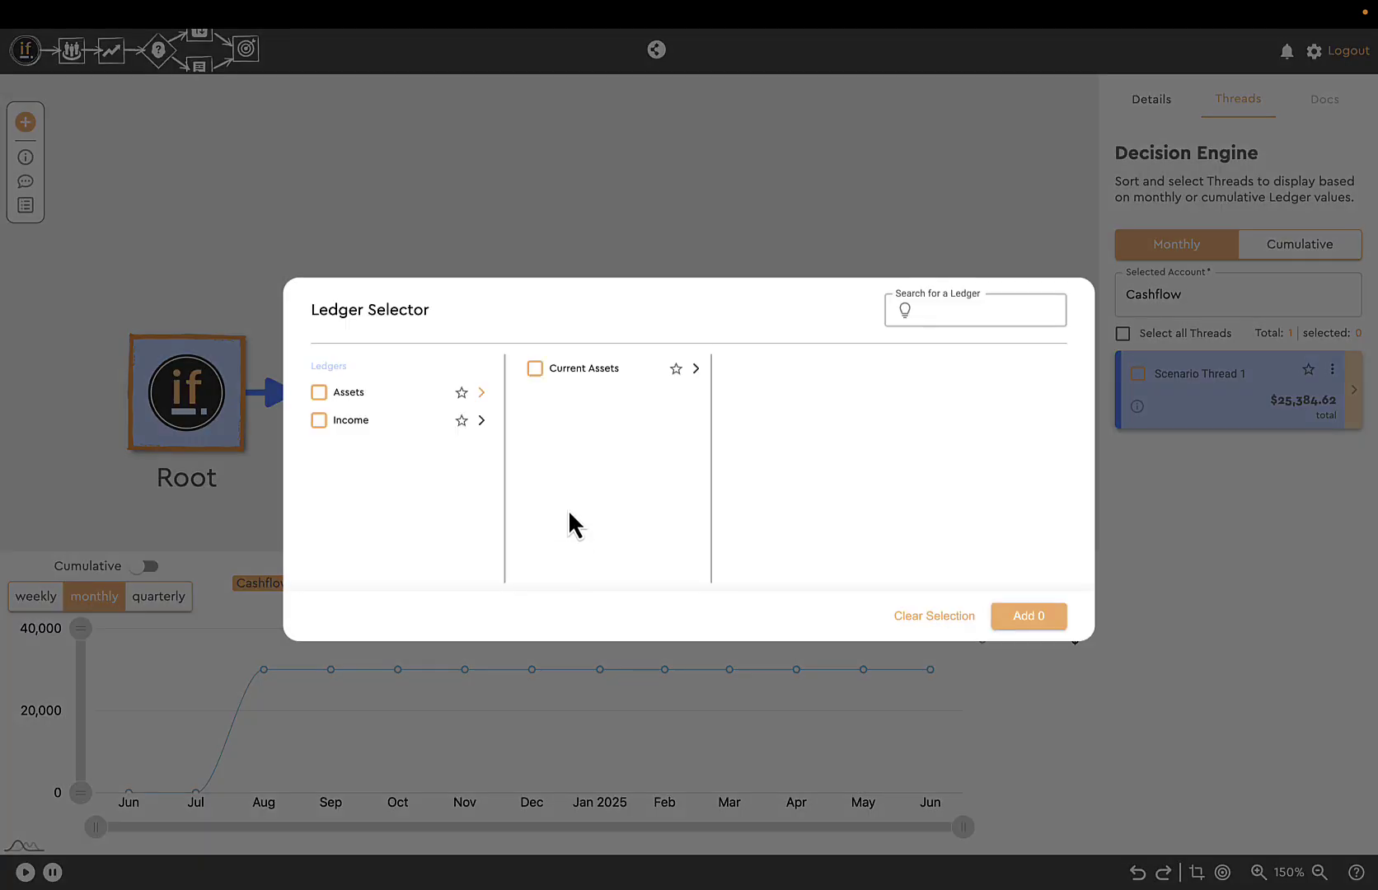
{"action": "left_click", "coordinate": [319, 421]}
{"action": "left_click", "coordinate": [1022, 618]}
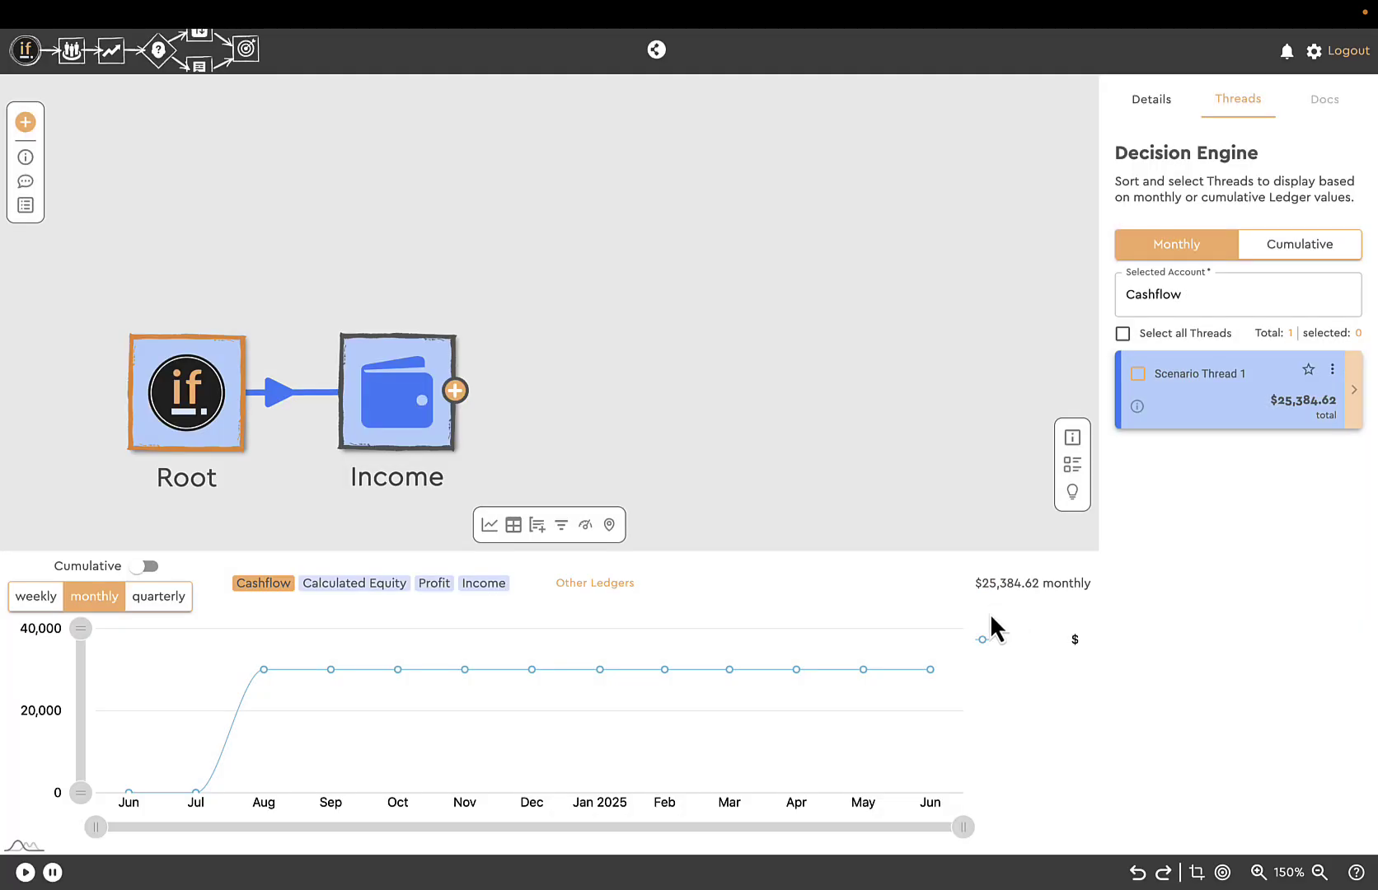
{"action": "left_click", "coordinate": [483, 585]}
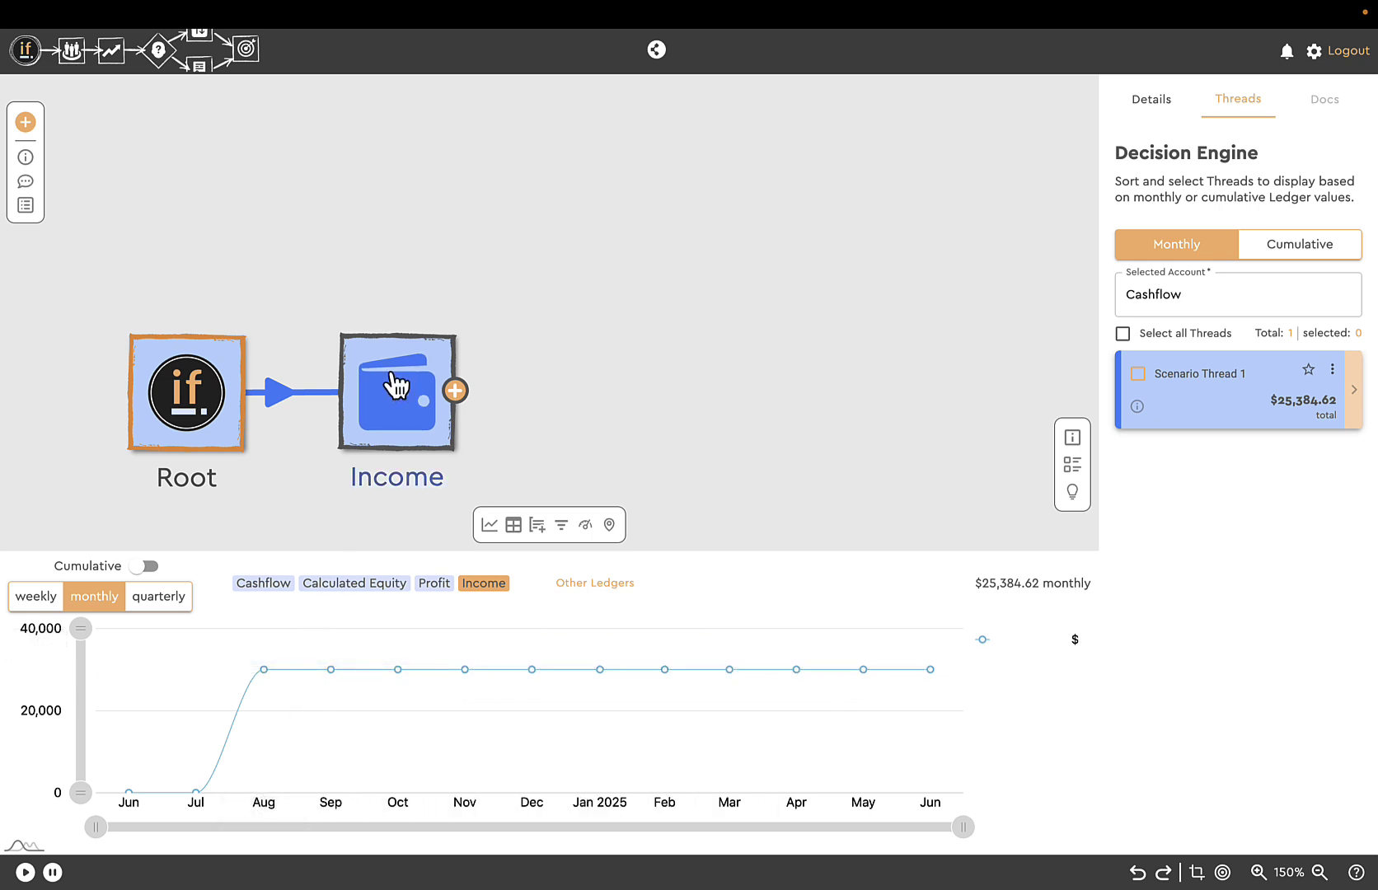
Step: Move the Root and Income nodes higher on the canvas, clear of the graph, keeping them side by side
{"action": "left_click_drag", "start_coordinate": [211, 390], "coordinate": [213, 386]}
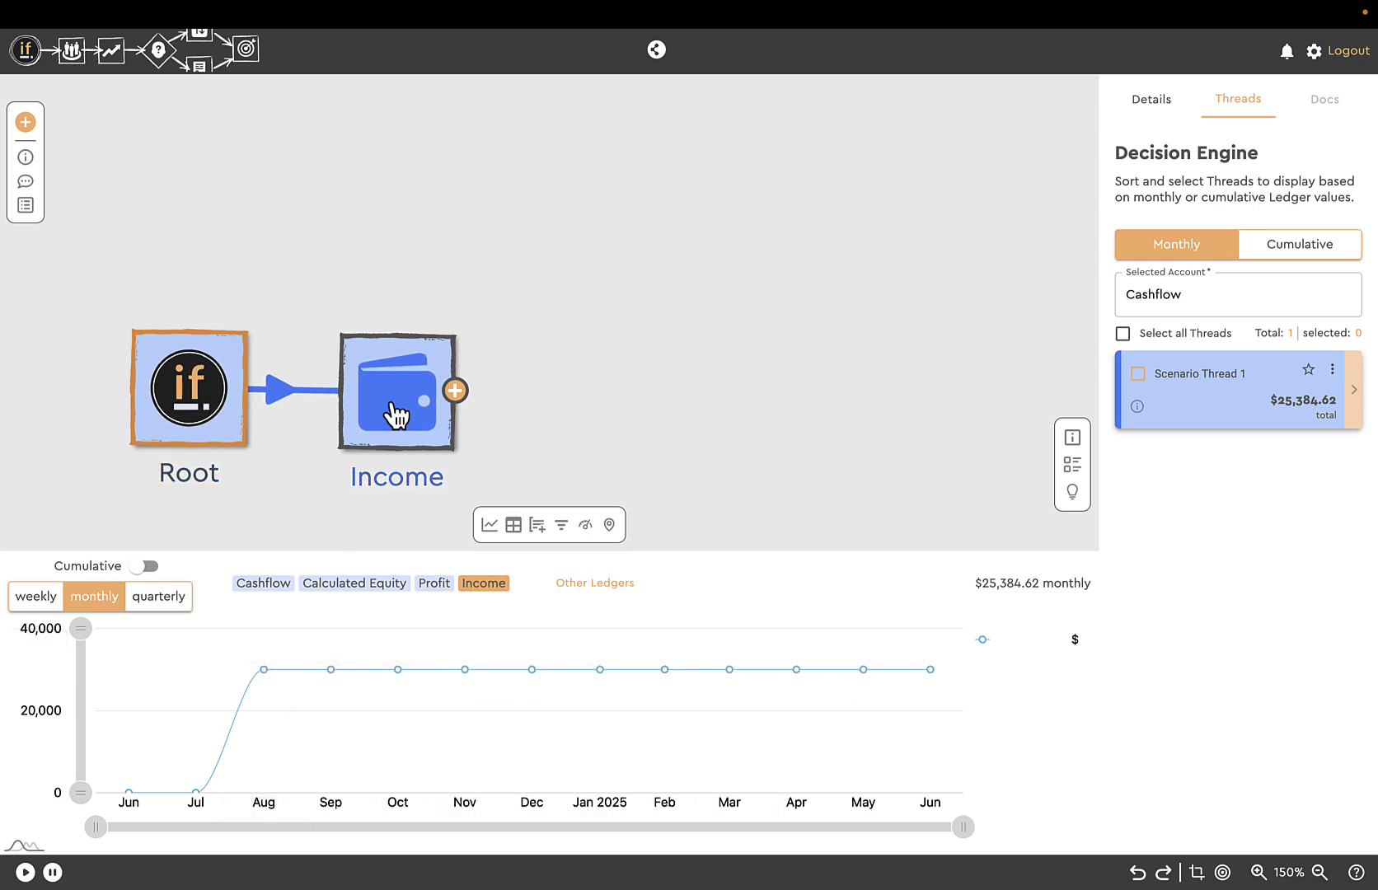
{"action": "left_click_drag", "start_coordinate": [396, 416], "coordinate": [608, 275]}
{"action": "left_click_drag", "start_coordinate": [183, 401], "coordinate": [347, 258]}
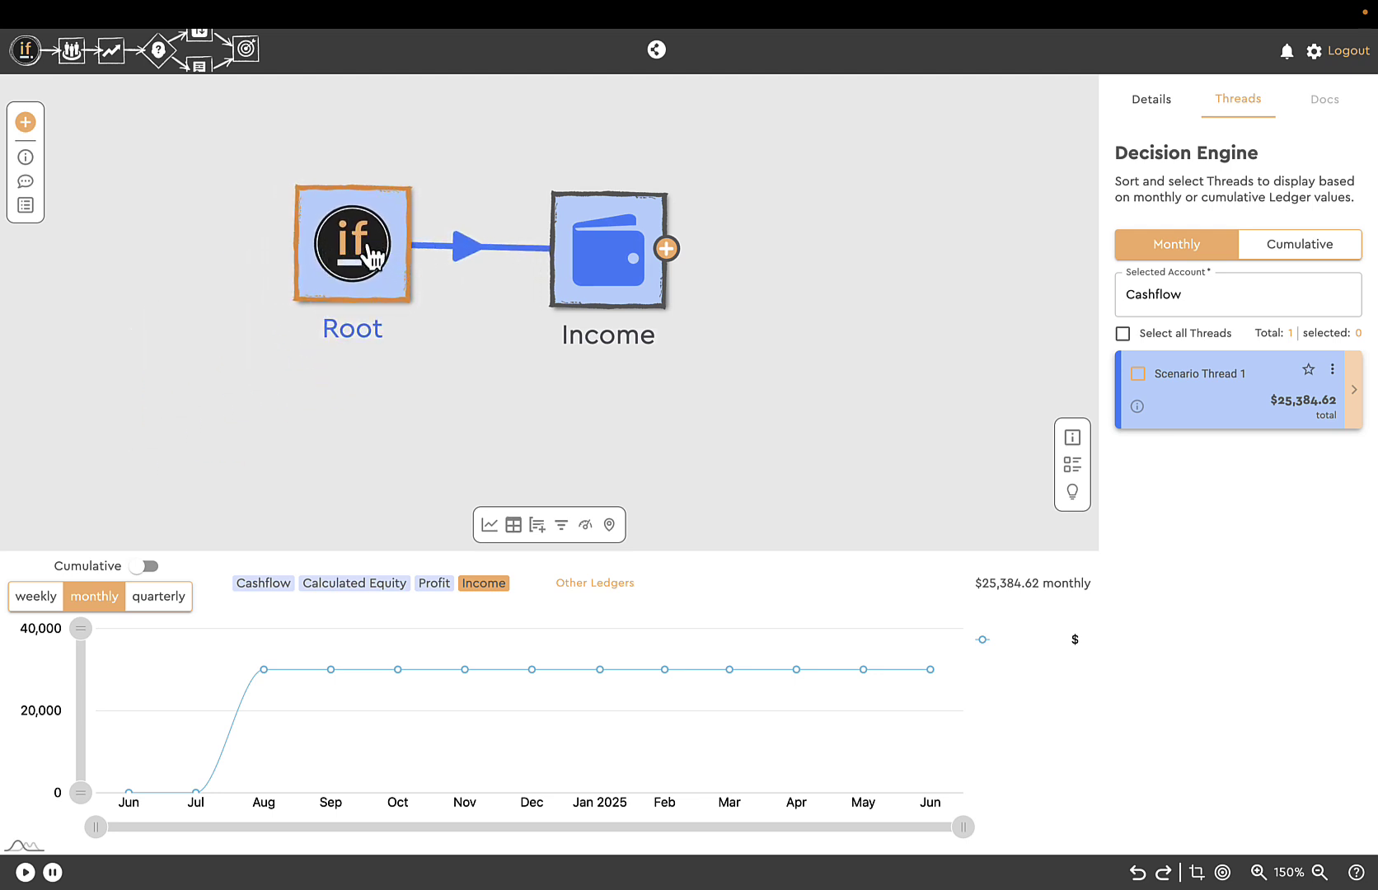
{"action": "left_click_drag", "start_coordinate": [375, 261], "coordinate": [331, 239]}
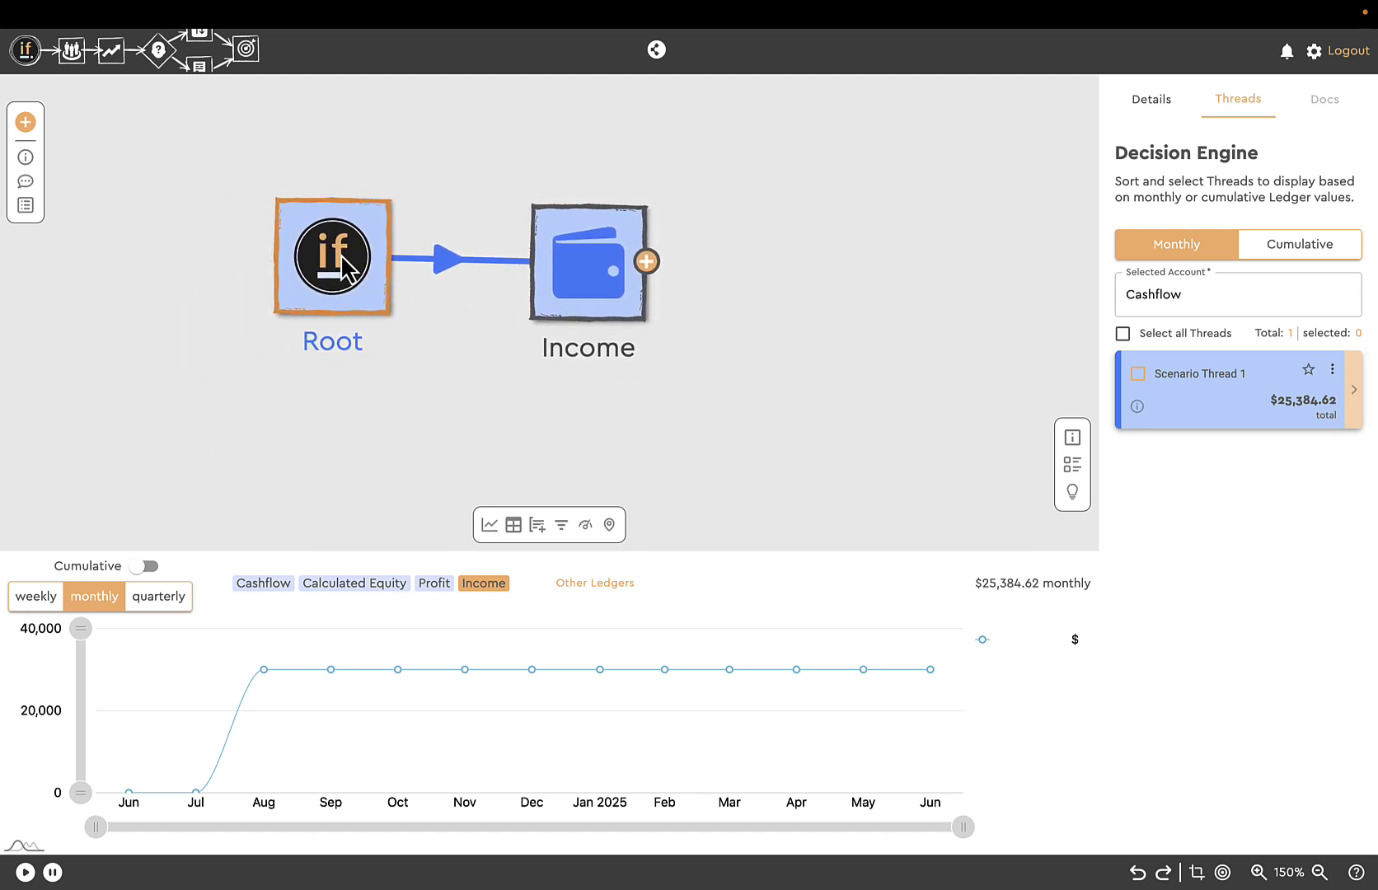
Step: Open the Income event for editing and change Income Stream 1's account to Main Income
{"action": "left_click", "coordinate": [602, 272]}
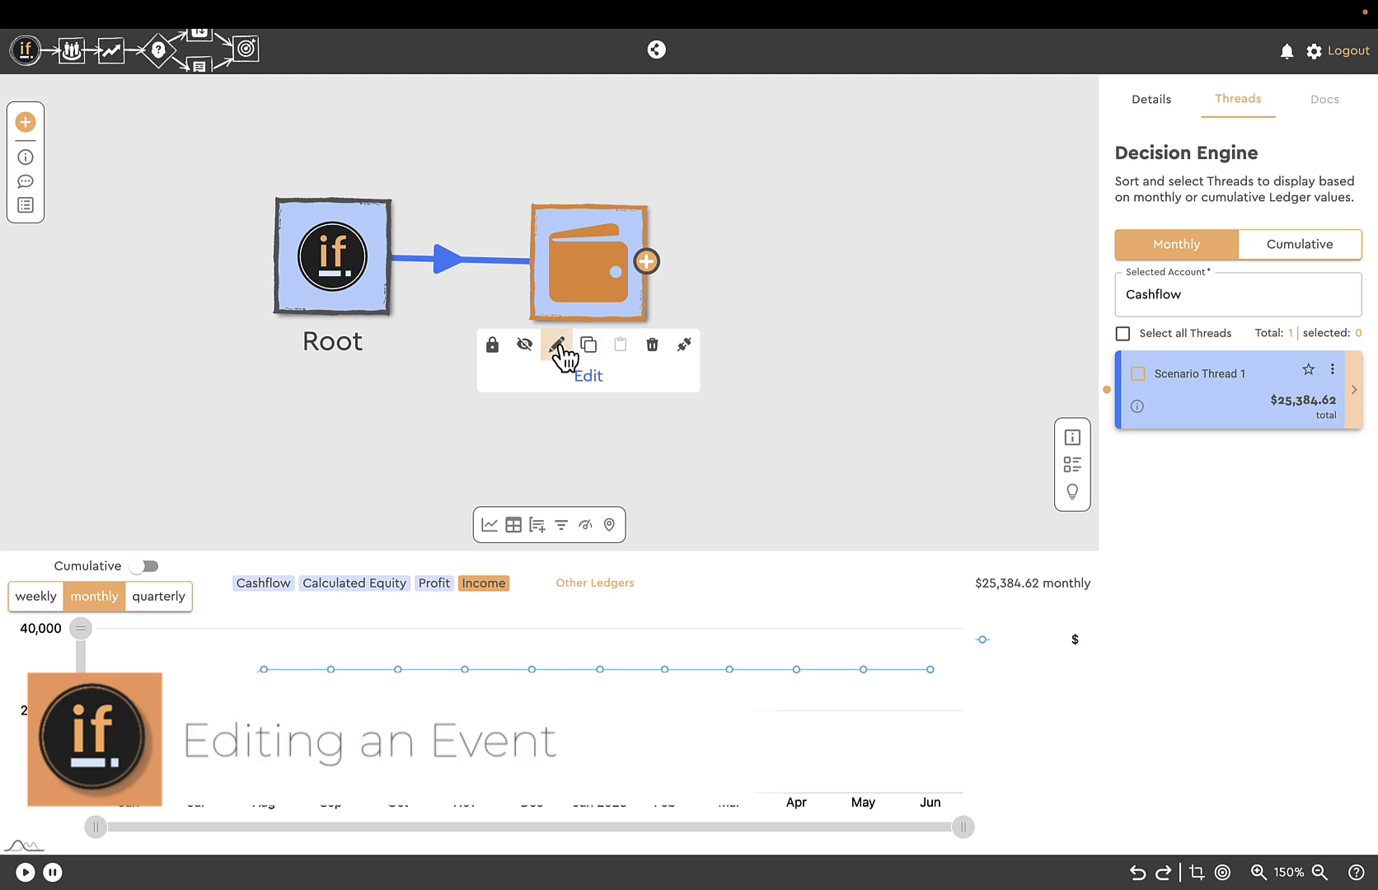
{"action": "left_click", "coordinate": [907, 239]}
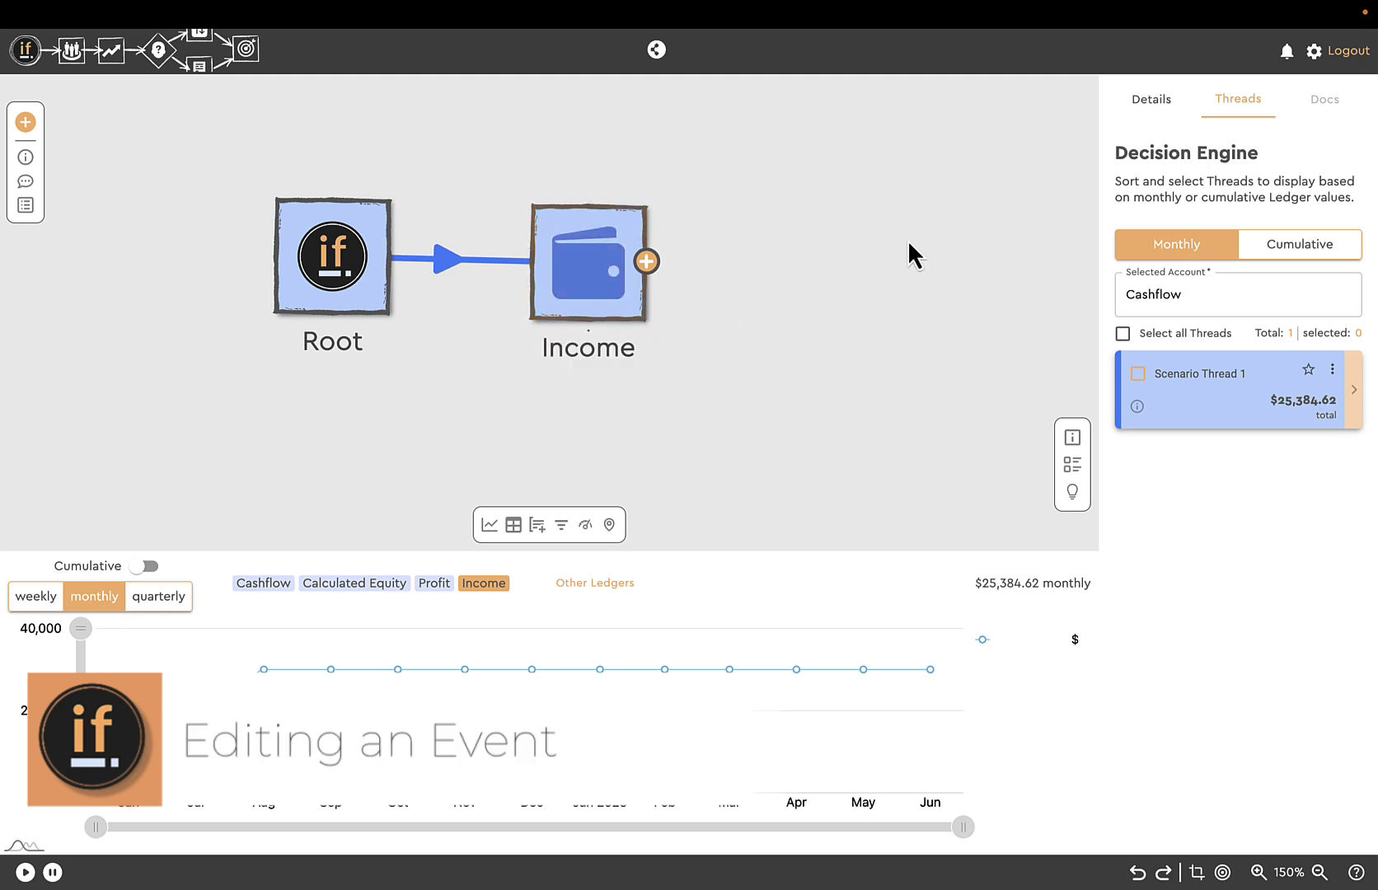
{"action": "double_click", "coordinate": [599, 260]}
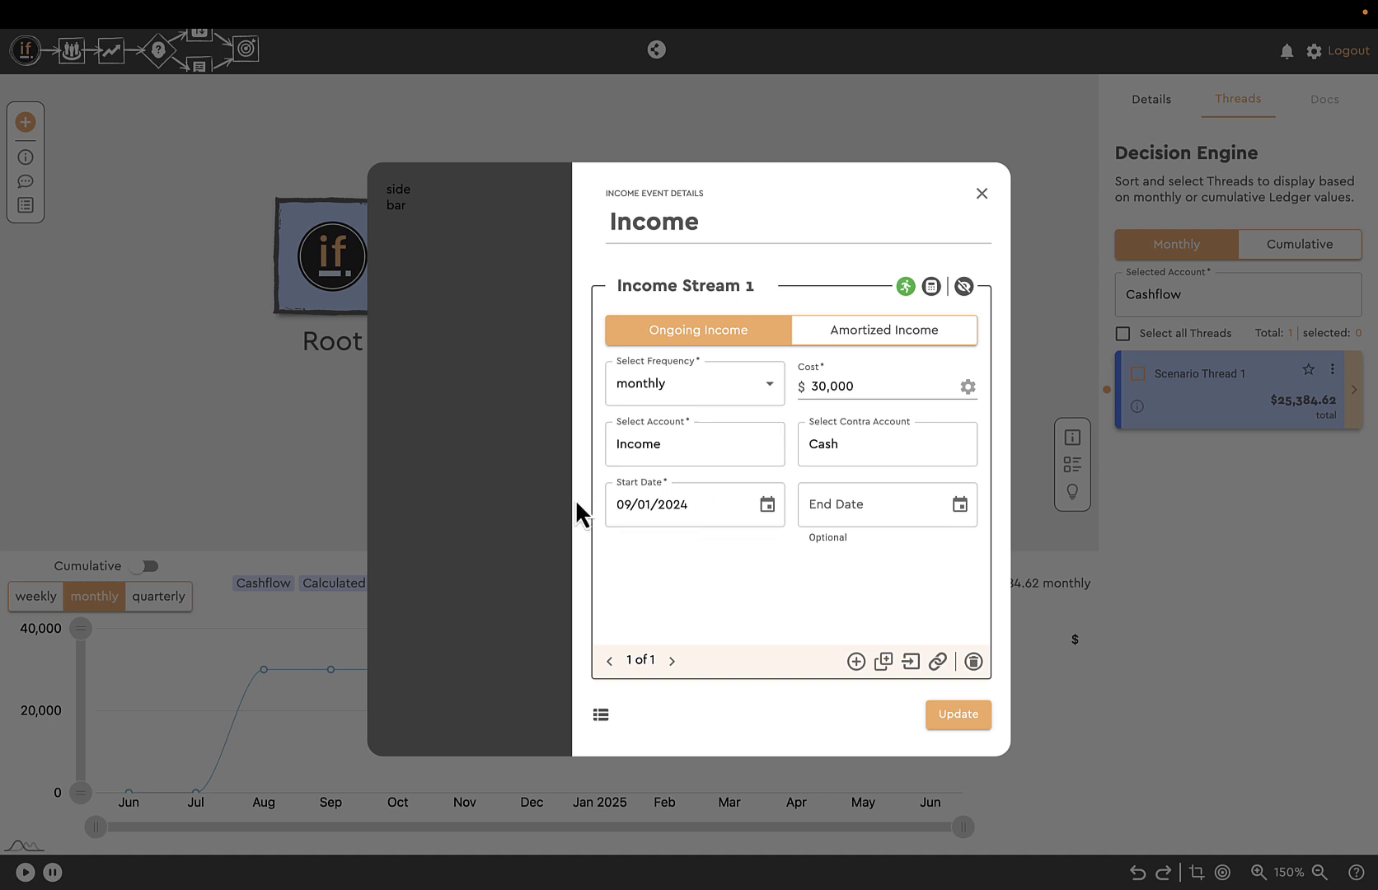
{"action": "left_click", "coordinate": [701, 444]}
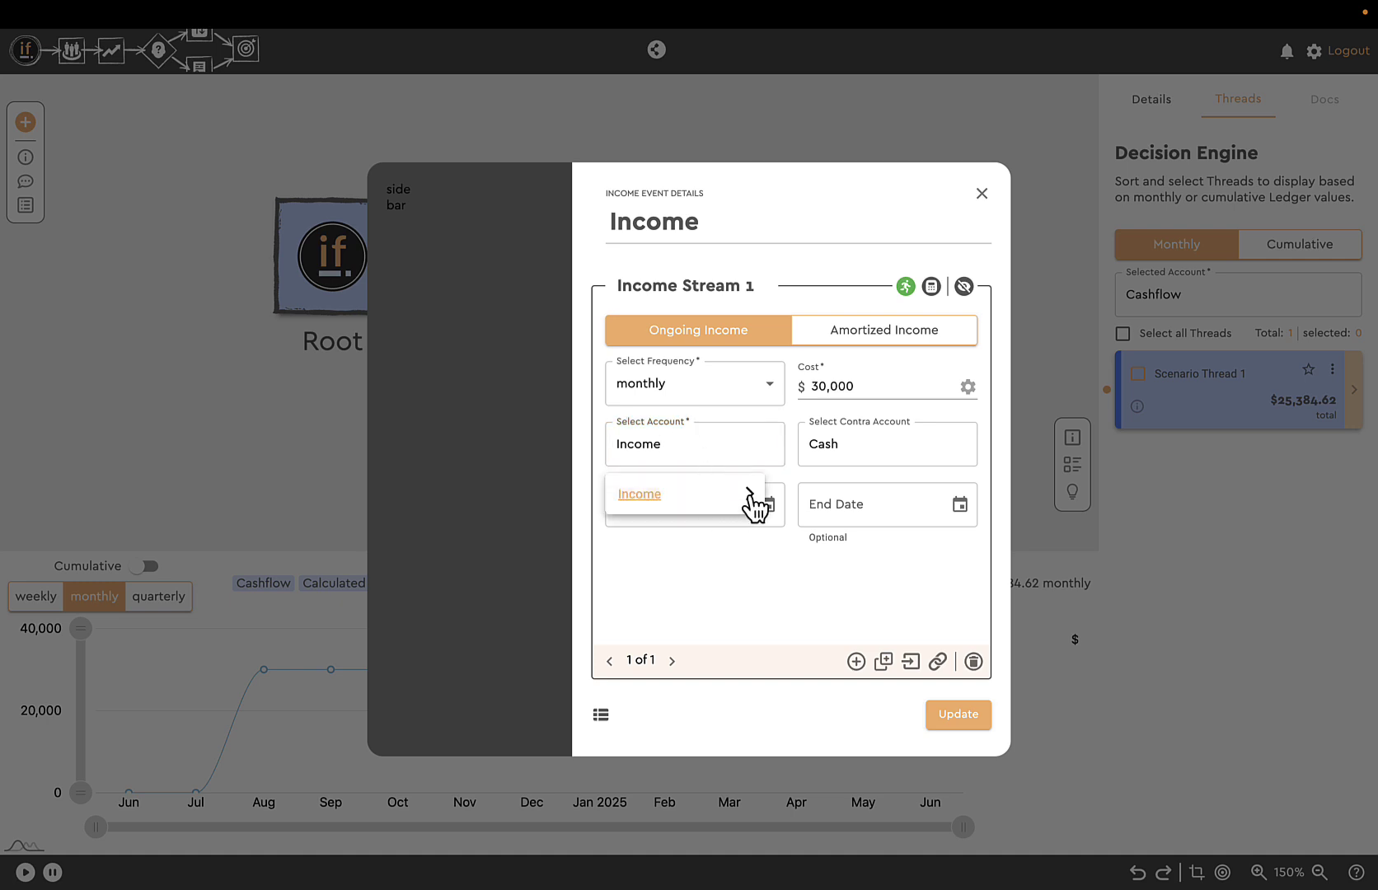
{"action": "left_click", "coordinate": [751, 497]}
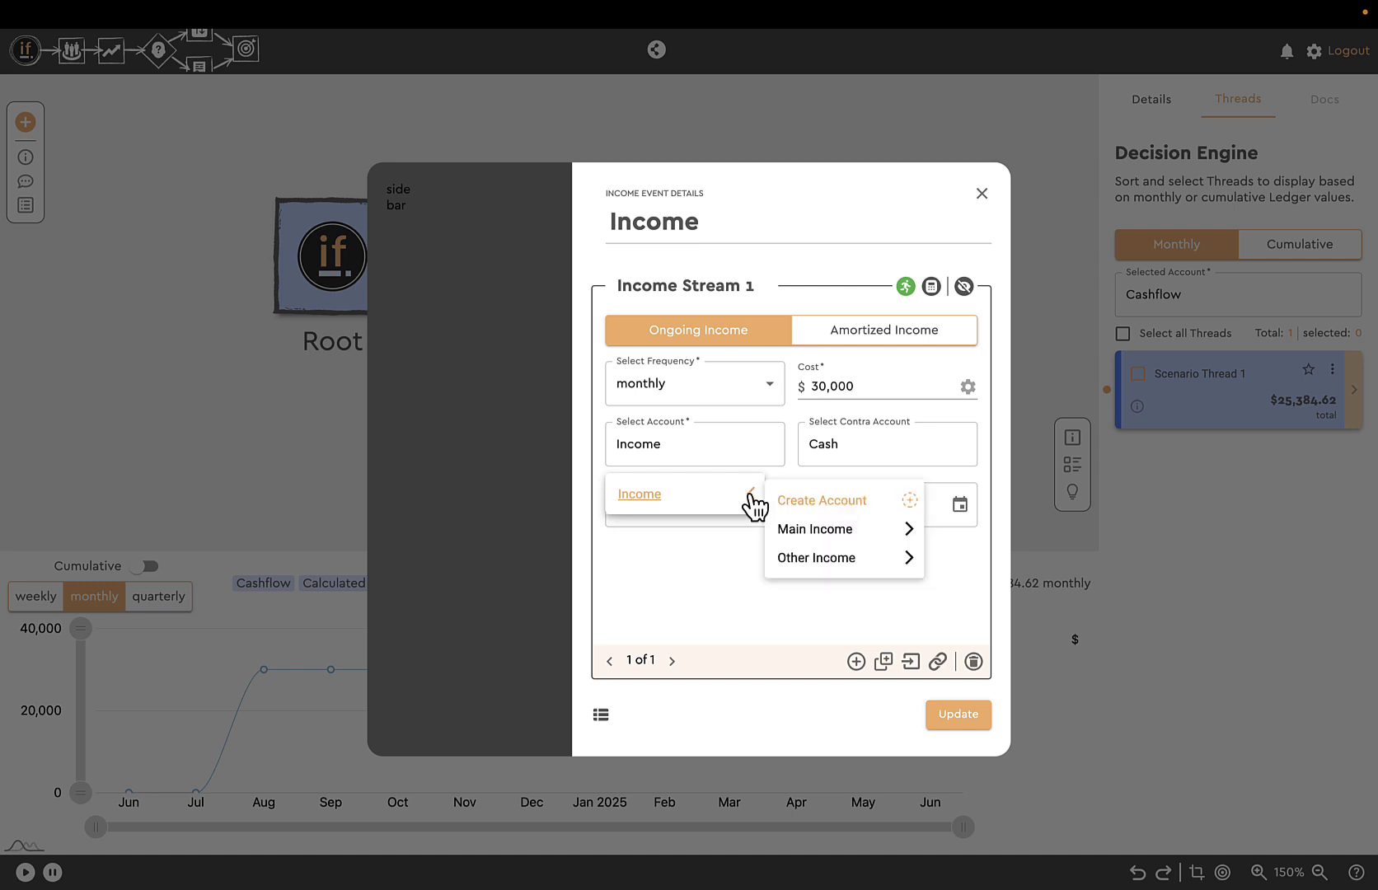
{"action": "left_click", "coordinate": [820, 532]}
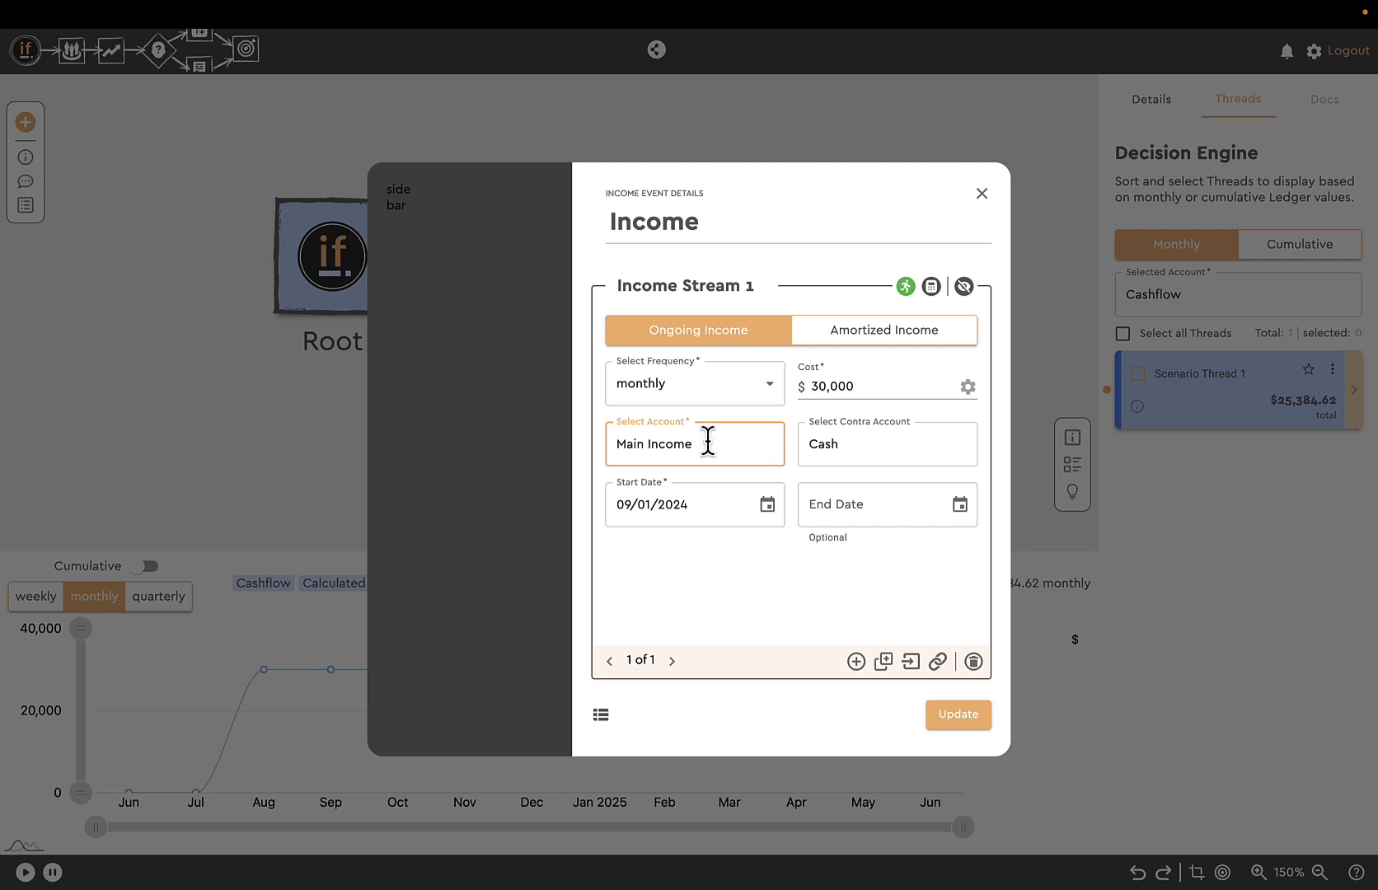
{"action": "left_click", "coordinate": [703, 577]}
Step: Create a custom ledger account named Vancouver Revenue under Income > Main Income, keeping the default formatting
{"action": "left_click", "coordinate": [742, 453]}
{"action": "mouse_move", "coordinate": [754, 494]}
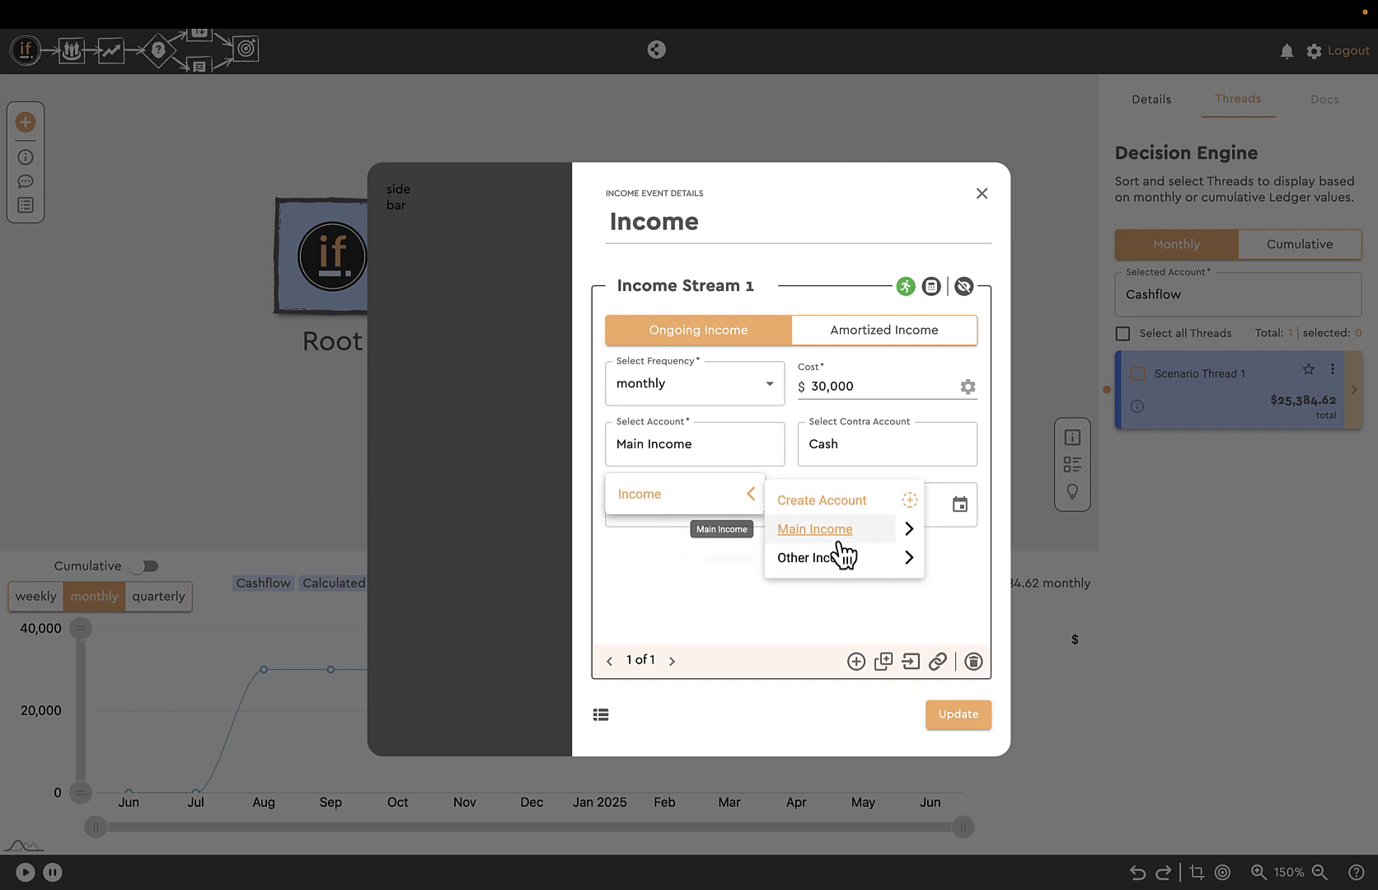
{"action": "left_click", "coordinate": [911, 530]}
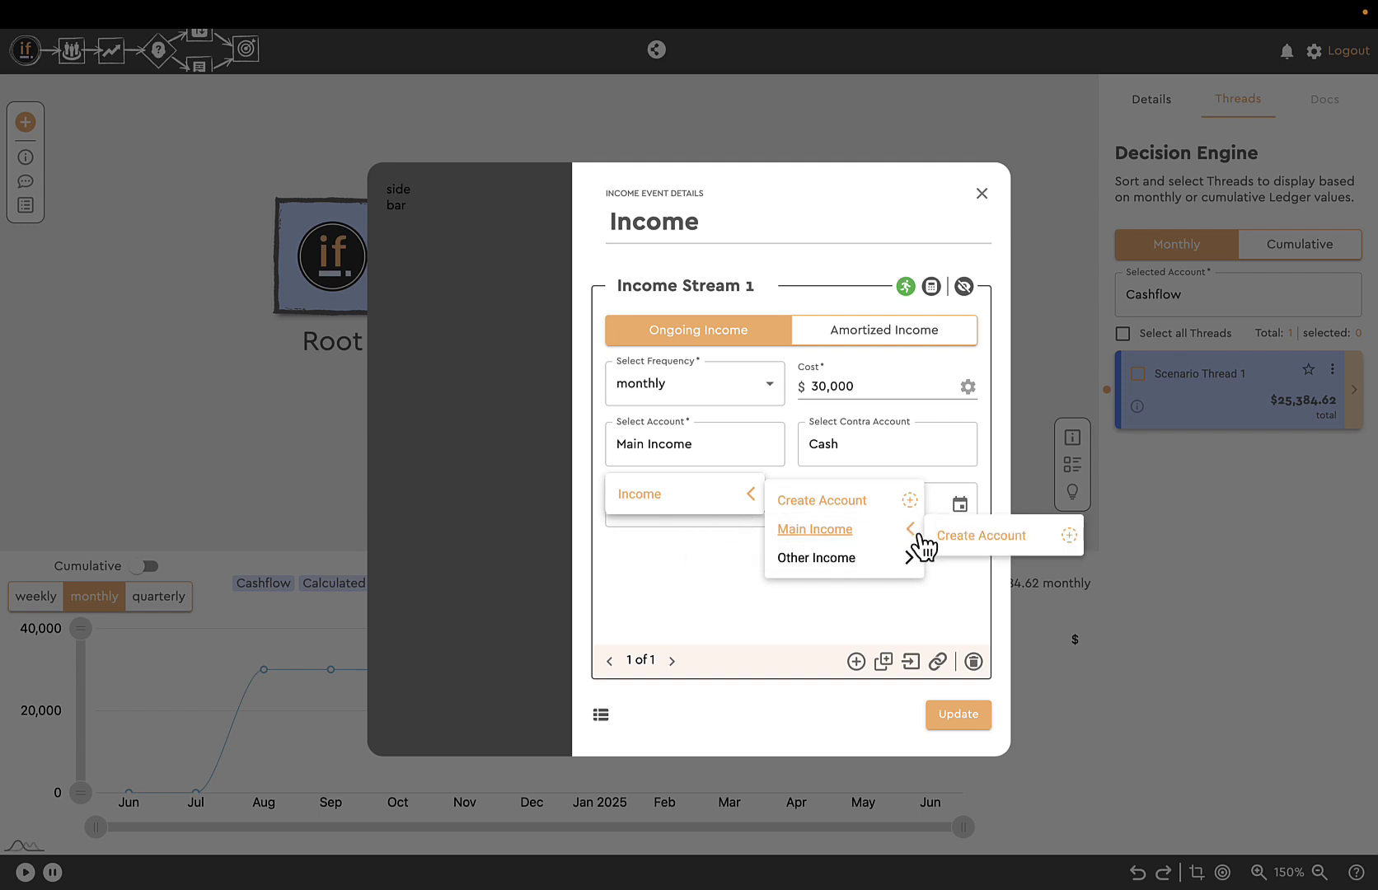
{"action": "left_click", "coordinate": [973, 535]}
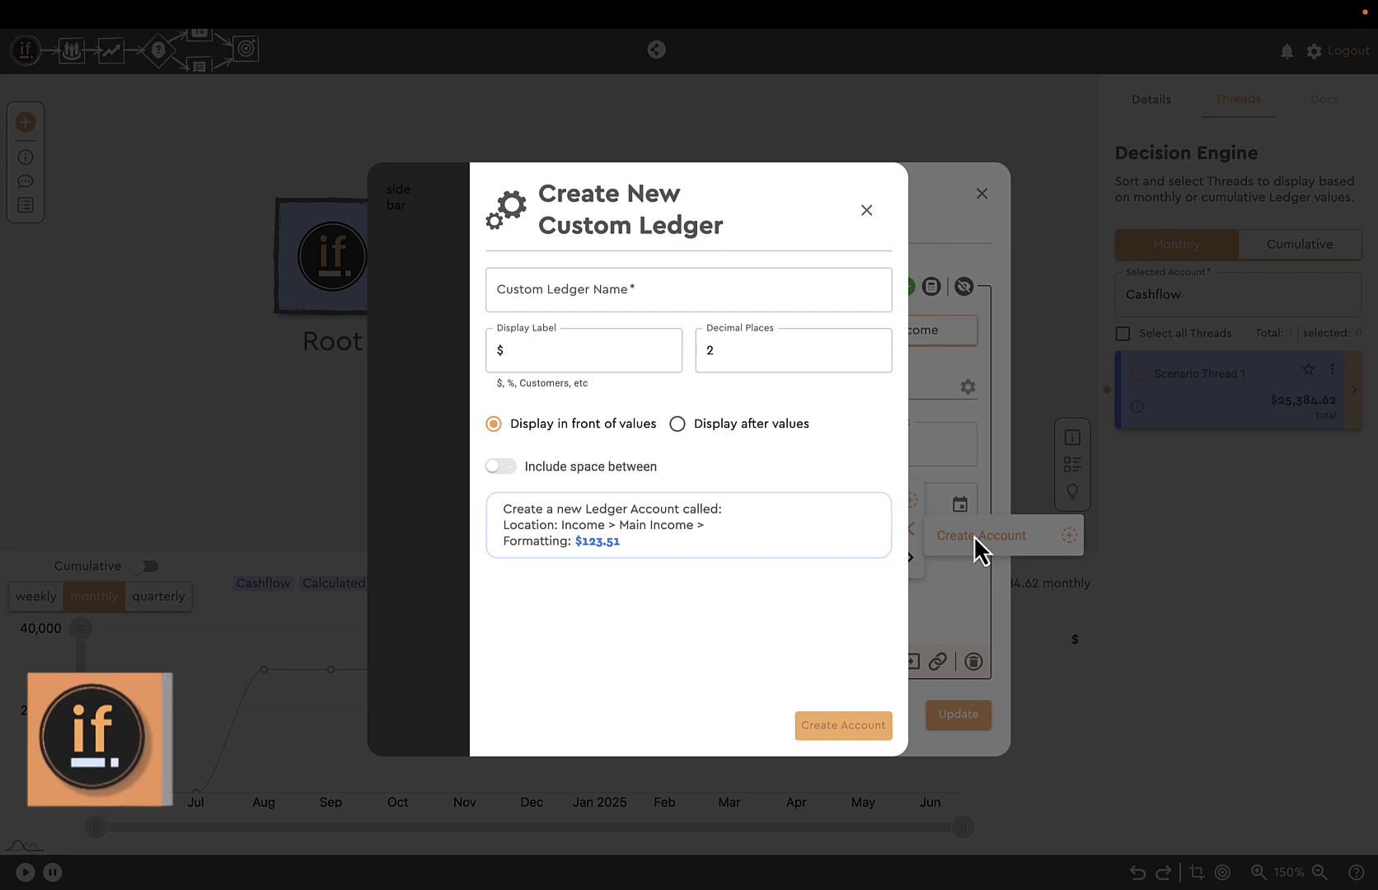
{"action": "left_click", "coordinate": [693, 298]}
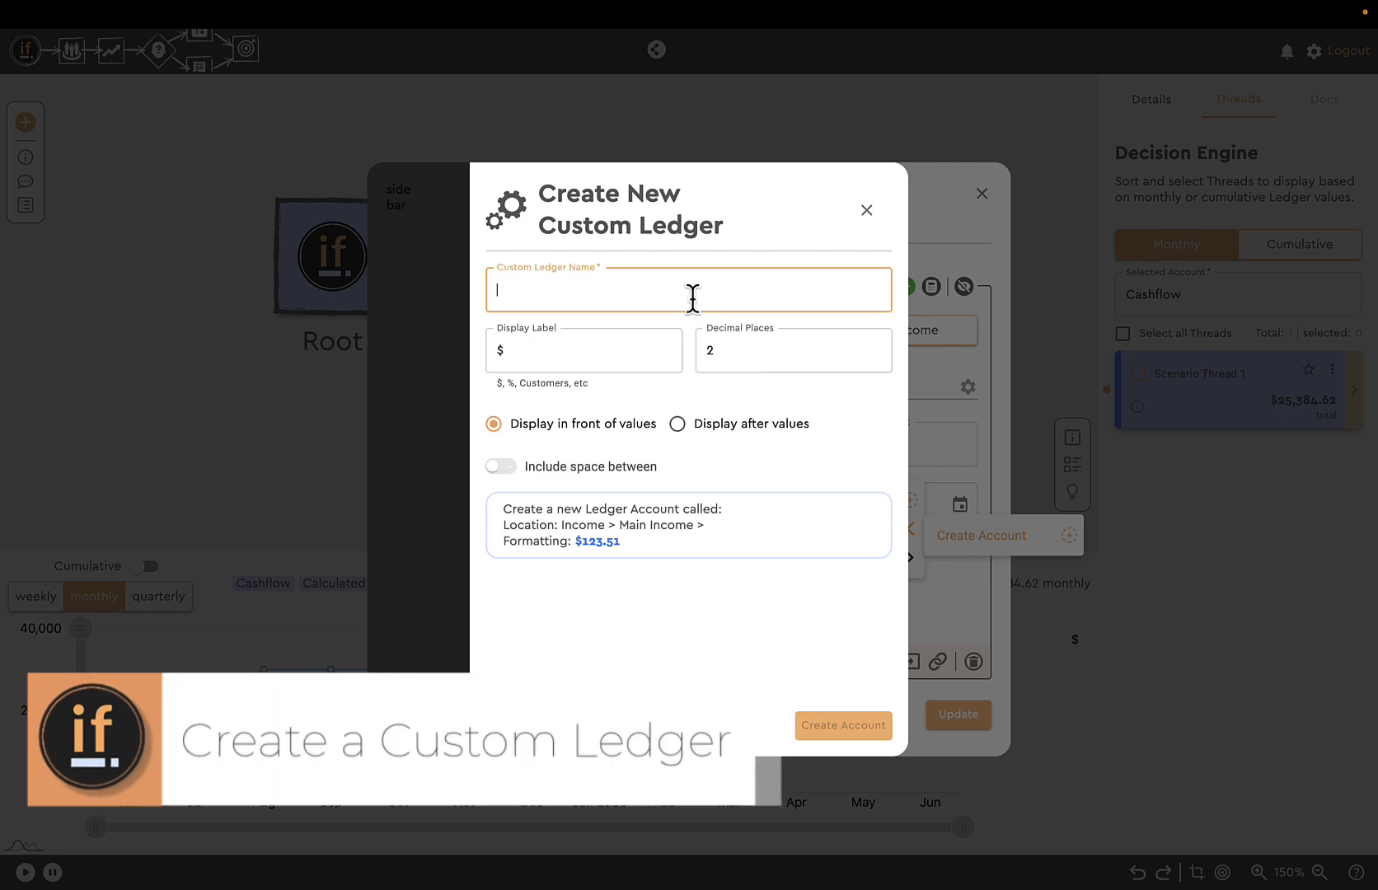
{"action": "type", "text": "Vancouver re"}
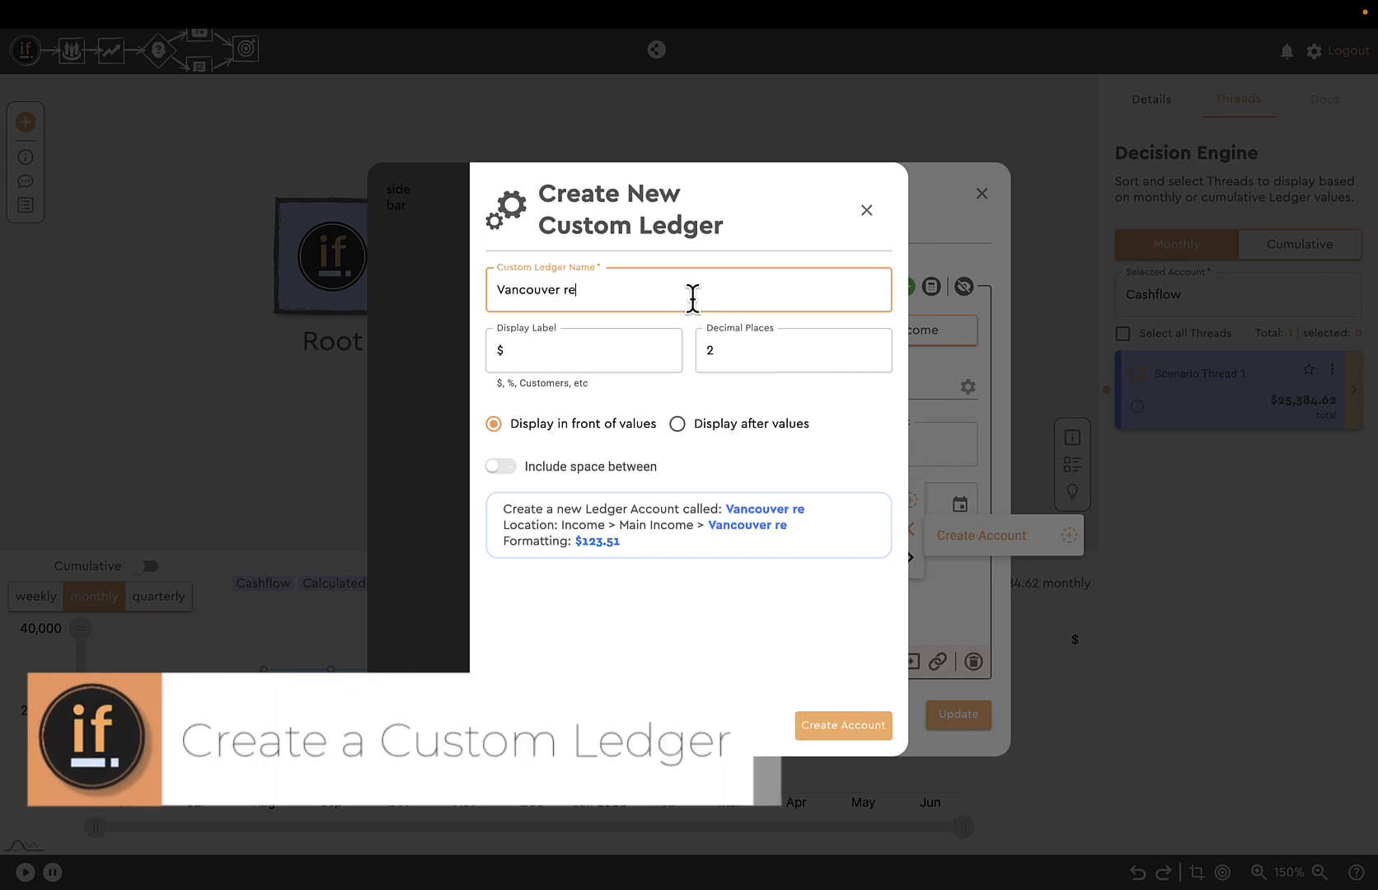
{"action": "key", "text": "BackSpace"}
{"action": "key", "text": "BackSpace"}
{"action": "type", "text": "Revenue"}
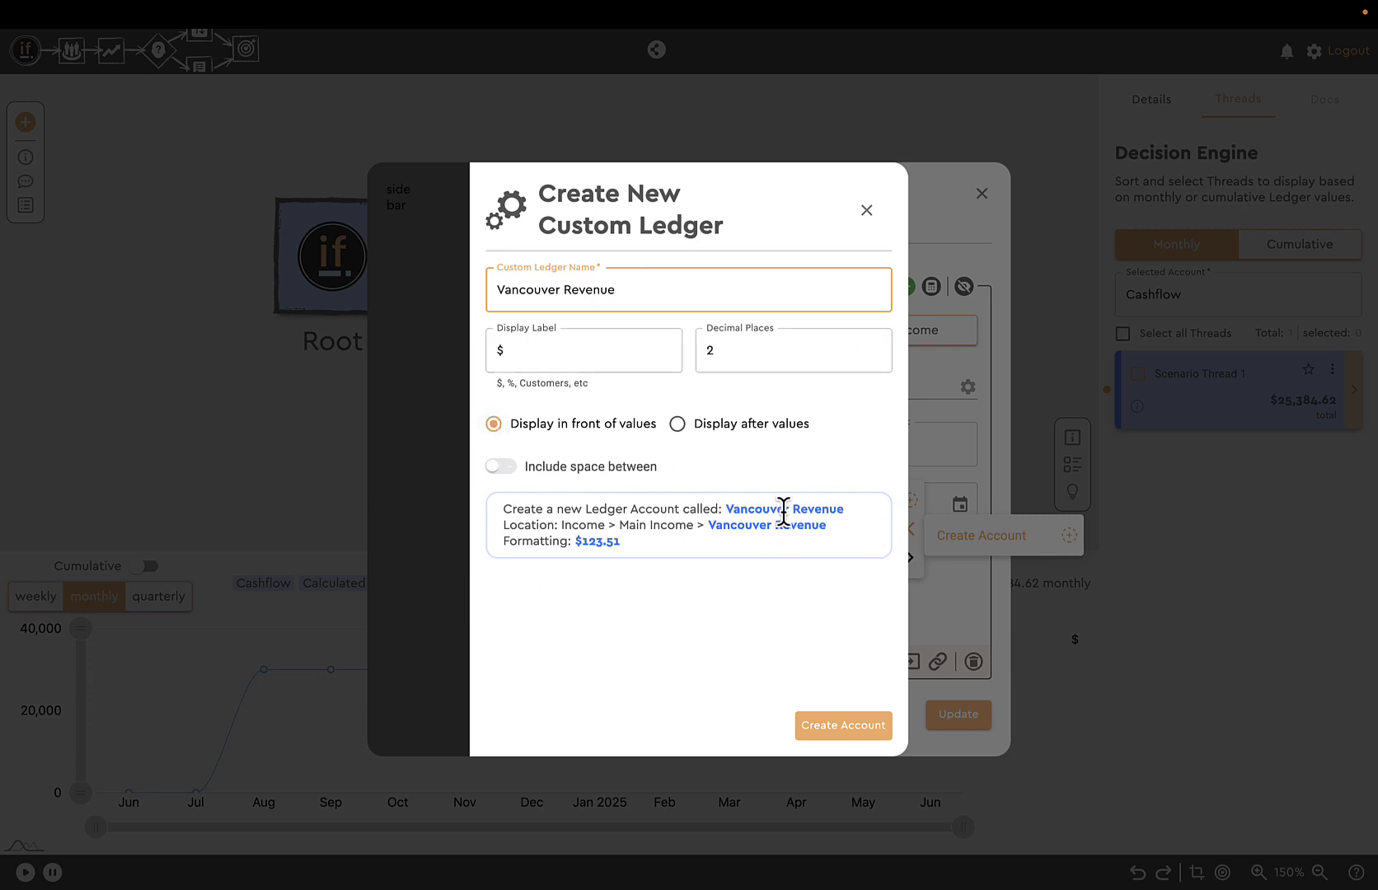
{"action": "left_click", "coordinate": [854, 727]}
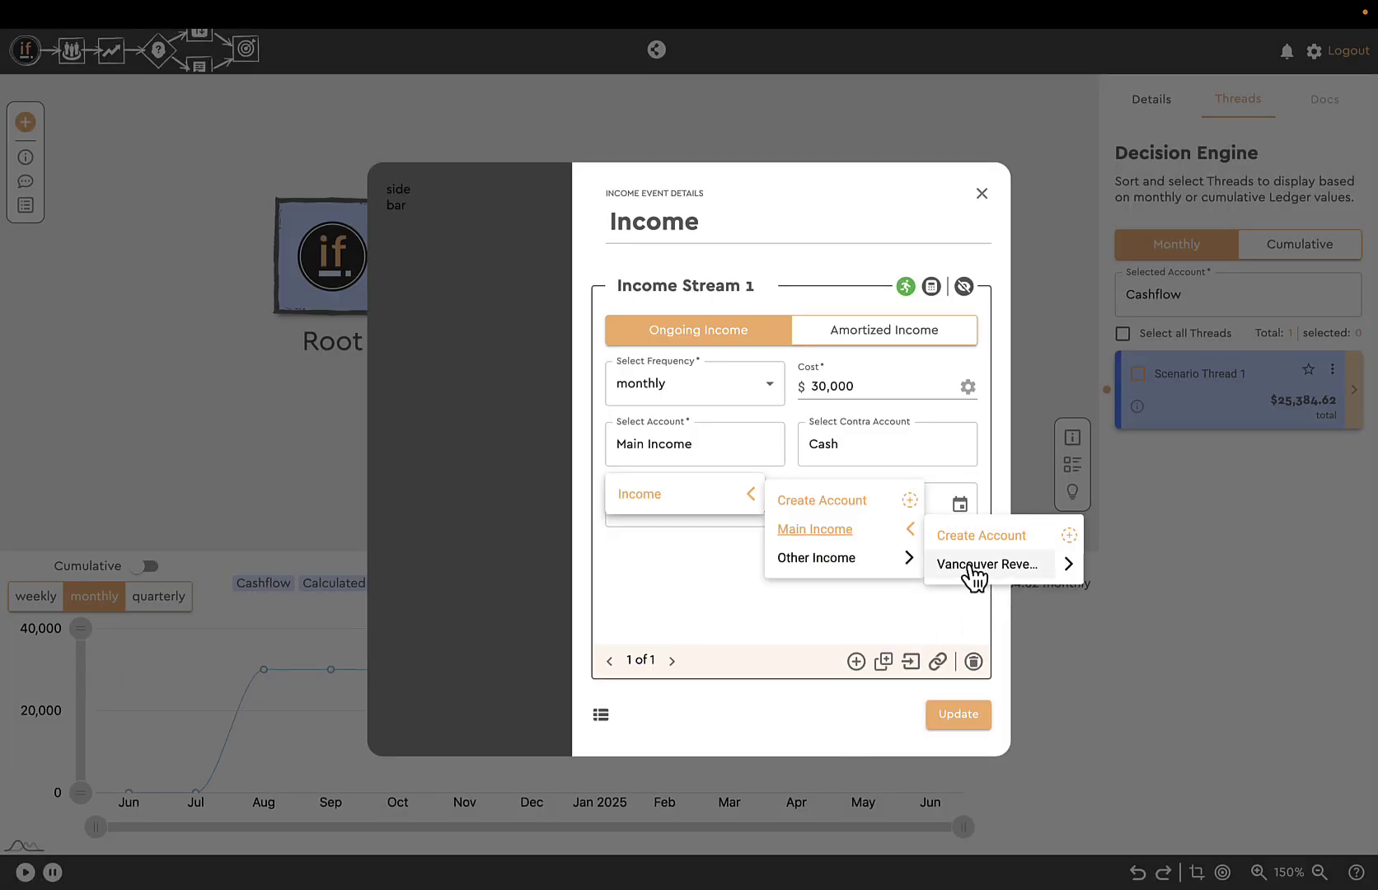
Step: Assign Income Stream 1 to the Vancouver Revenue account and save the Income event
{"action": "left_click", "coordinate": [982, 565]}
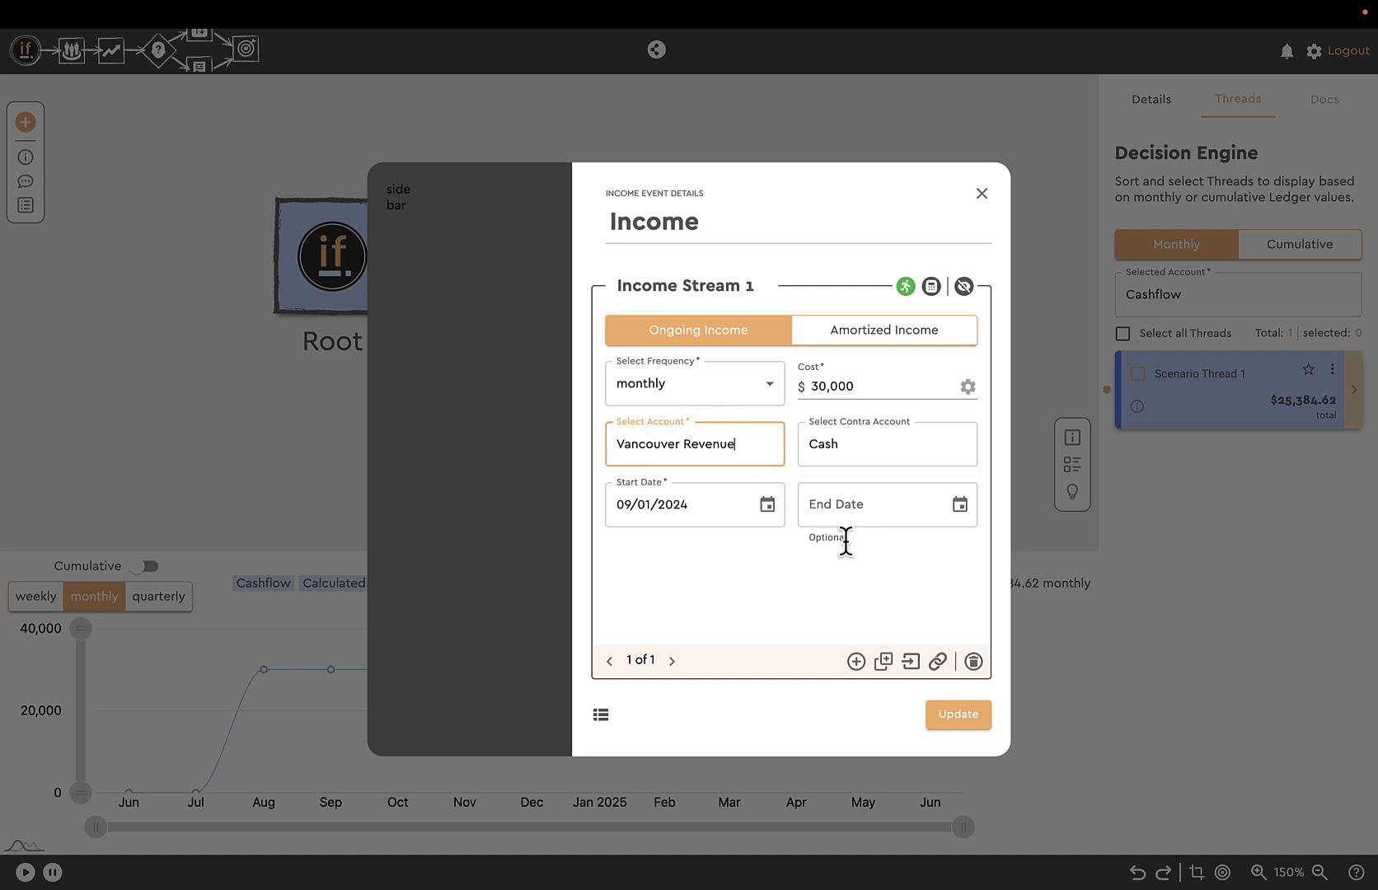
{"action": "left_click", "coordinate": [959, 715]}
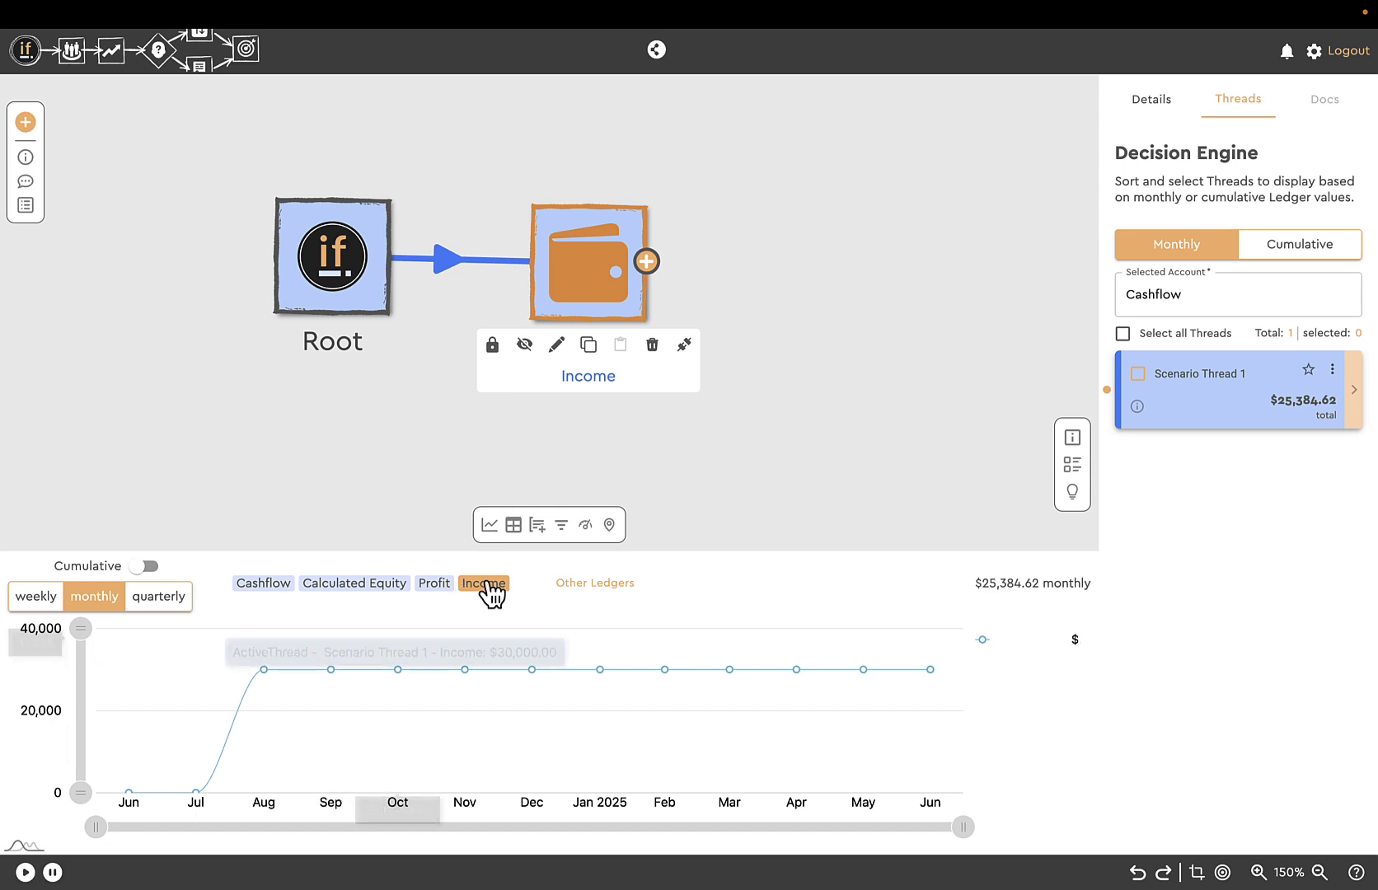
{"action": "left_click", "coordinate": [595, 586]}
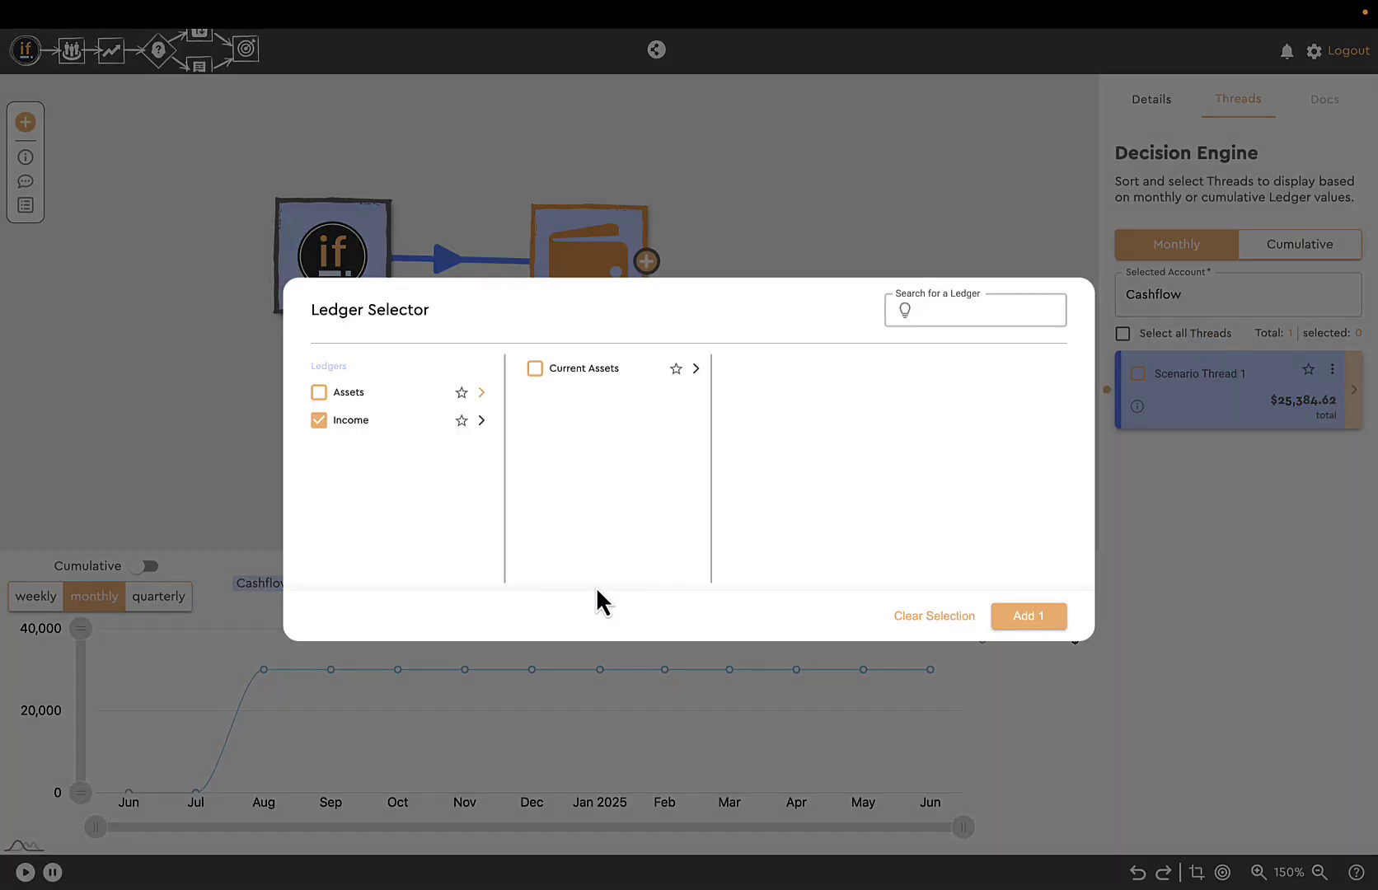
{"action": "left_click", "coordinate": [481, 420]}
{"action": "left_click", "coordinate": [792, 226]}
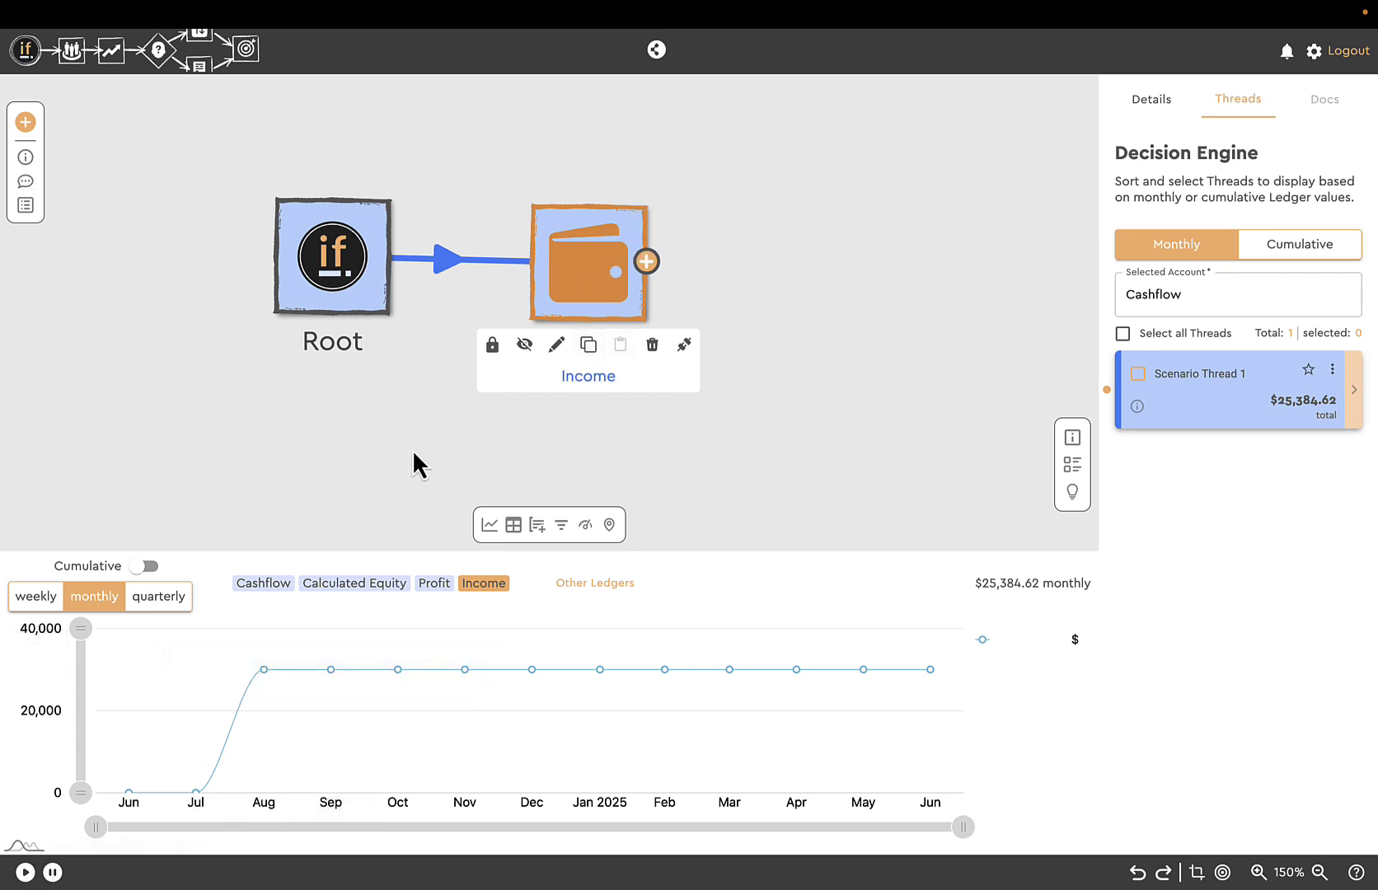
Step: Rerun the scenario and add the Vancouver Revenue, Income and Main Income ledgers to the graph's ledger choices
{"action": "left_click", "coordinate": [25, 872]}
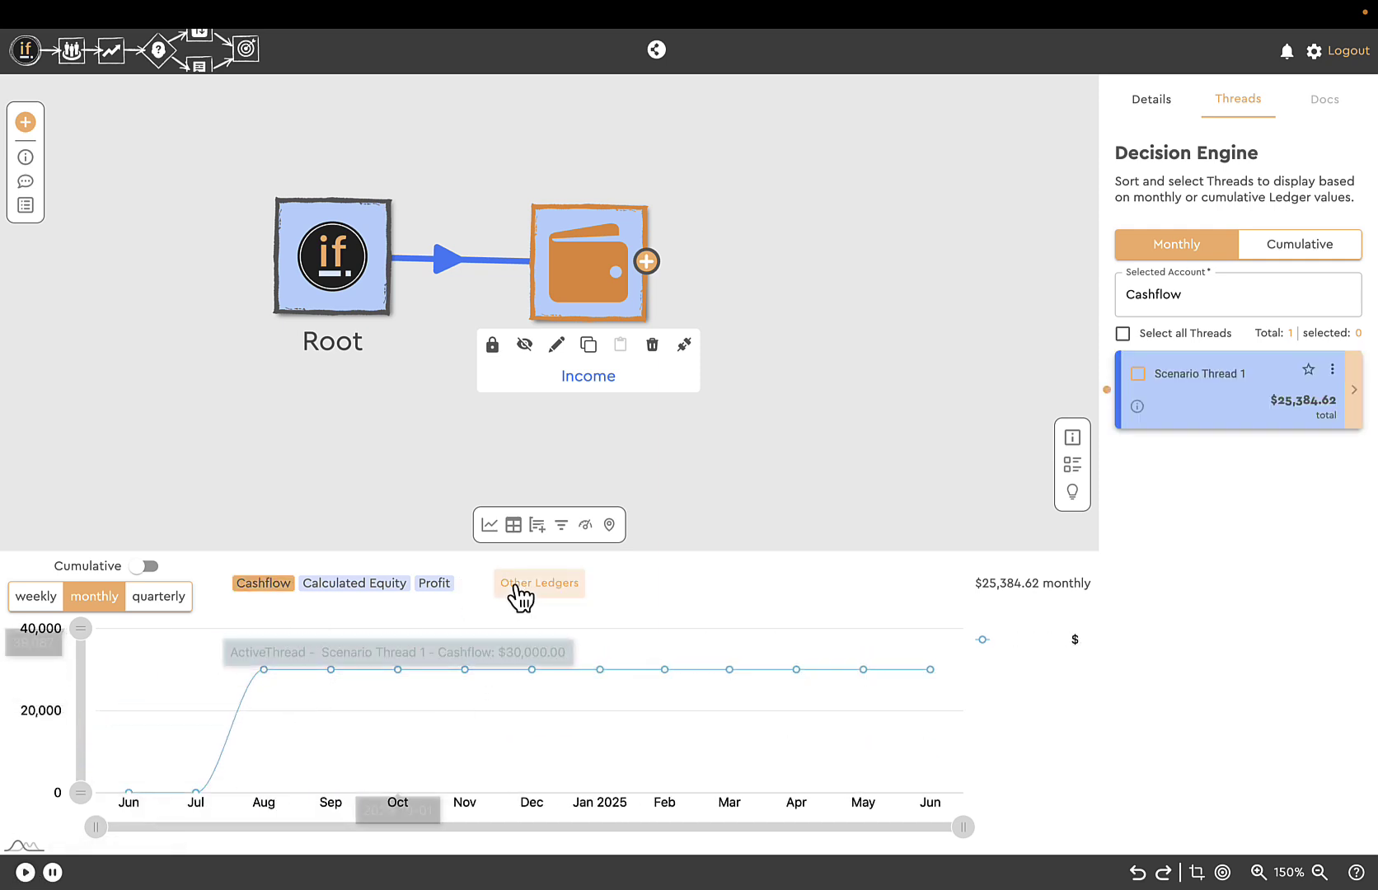
{"action": "left_click", "coordinate": [525, 589]}
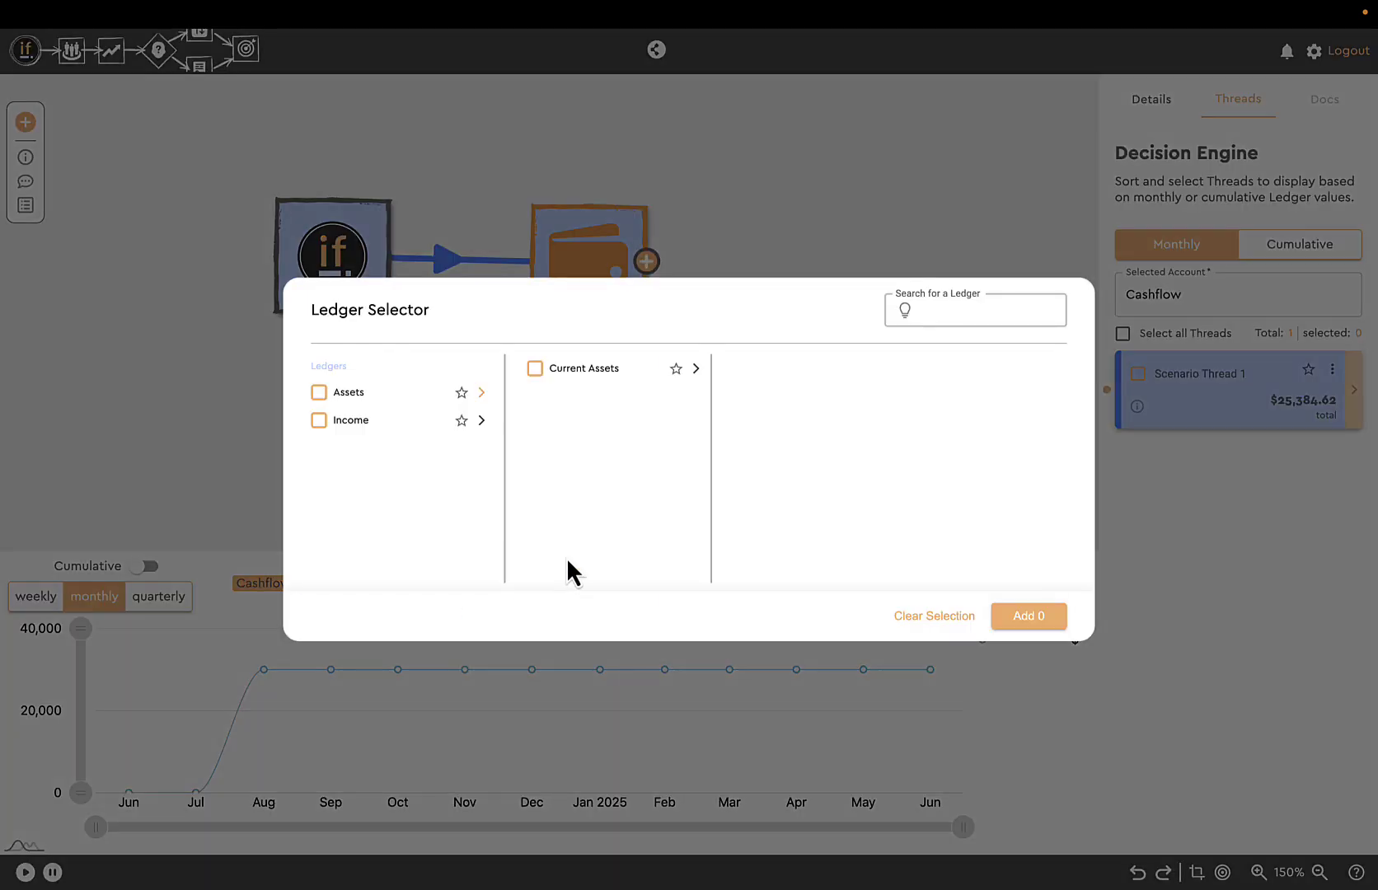
{"action": "left_click", "coordinate": [482, 422]}
{"action": "left_click", "coordinate": [698, 369]}
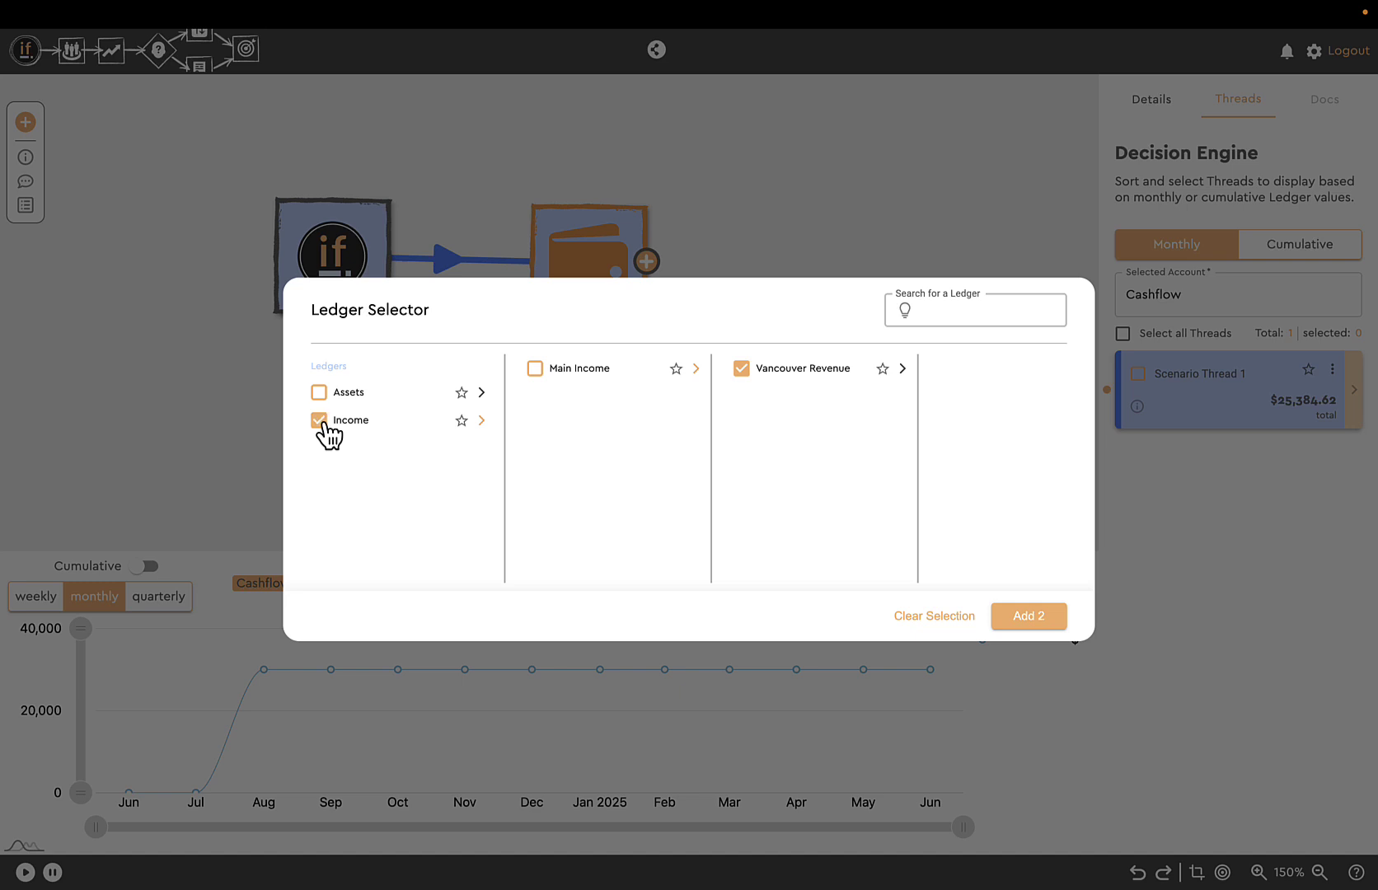
{"action": "left_click", "coordinate": [535, 369]}
{"action": "left_click", "coordinate": [1028, 616]}
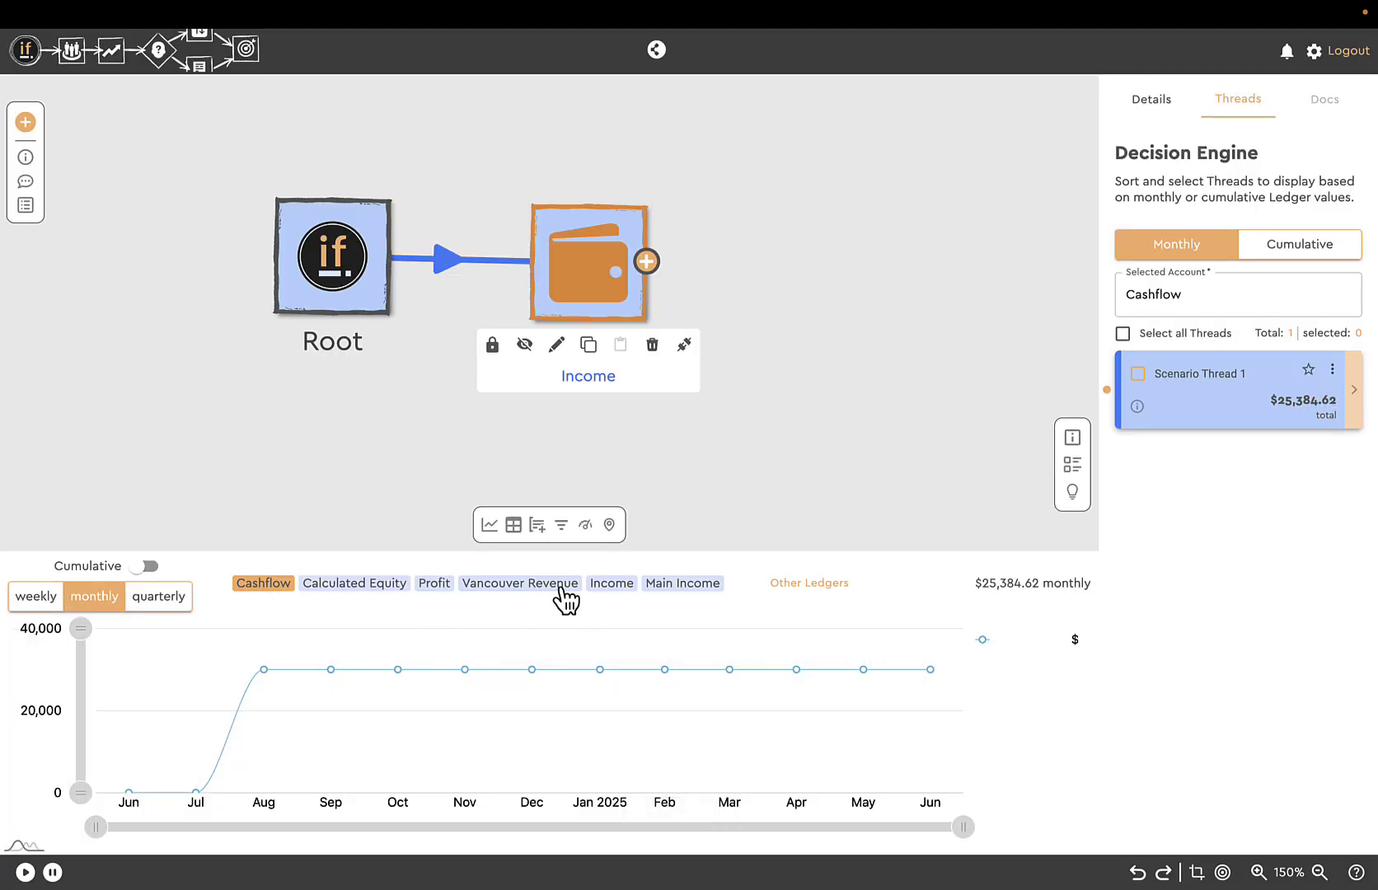
Step: Plot the Vancouver Revenue, Main Income and Income ledgers one after another to compare their monthly values
{"action": "left_click", "coordinate": [516, 584]}
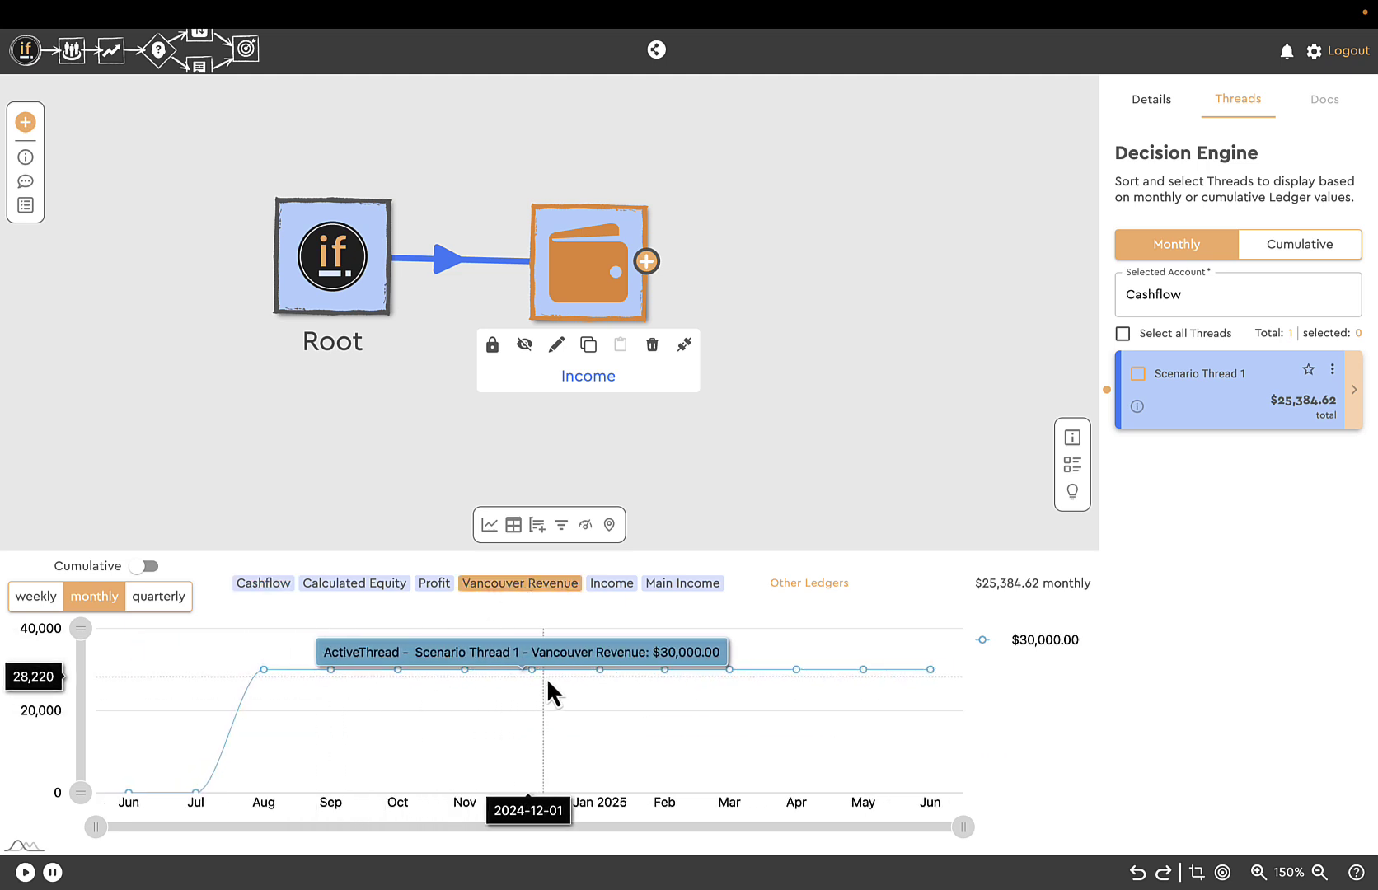
{"action": "left_click", "coordinate": [685, 587]}
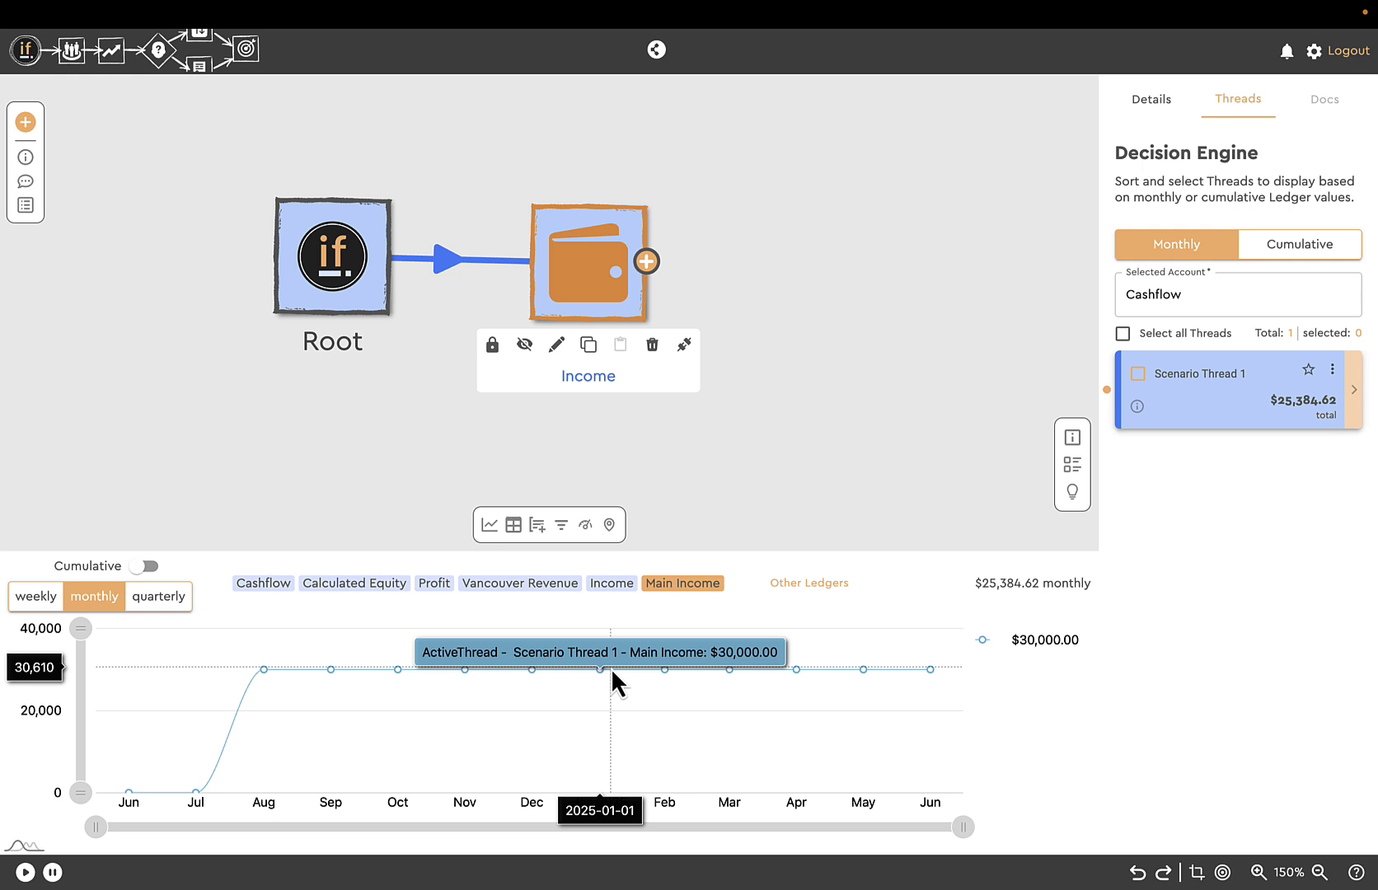
{"action": "left_click", "coordinate": [611, 585]}
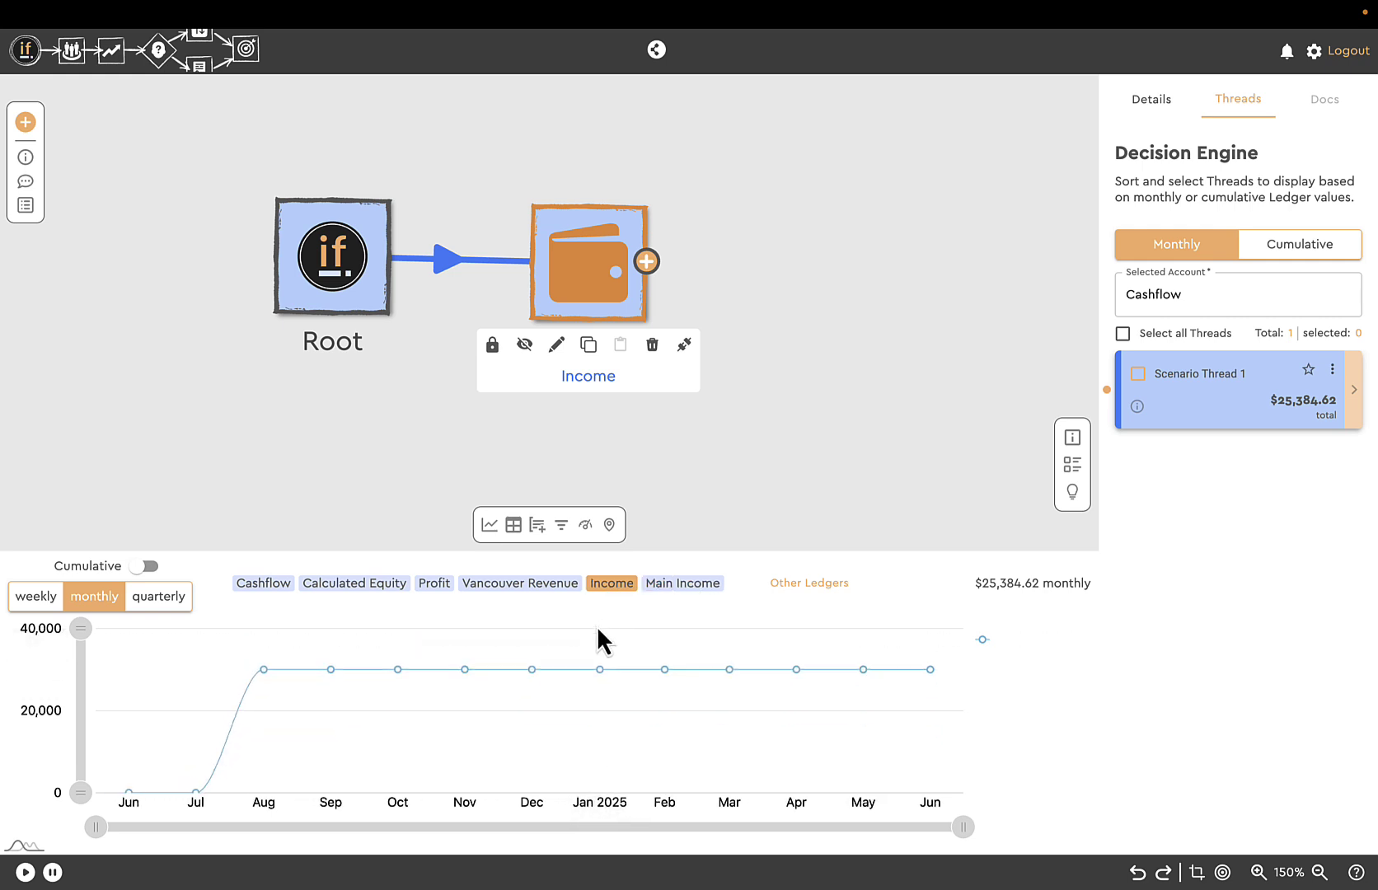
{"action": "mouse_move", "coordinate": [606, 679]}
Step: Open the Income event, duplicate Income Stream 1 and rename the copy Income Stream 2
{"action": "double_click", "coordinate": [591, 269]}
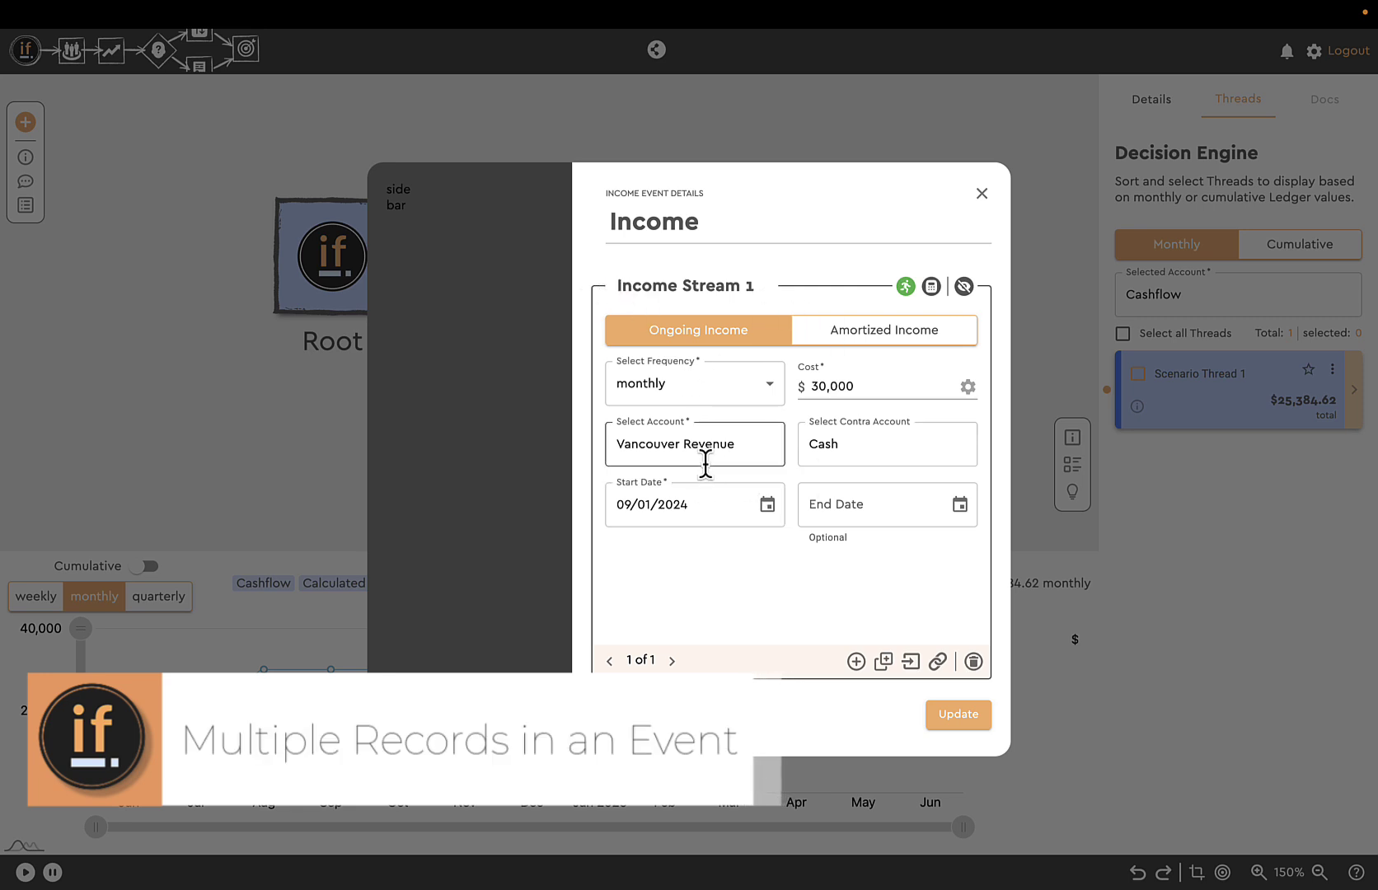
{"action": "left_click", "coordinate": [884, 661]}
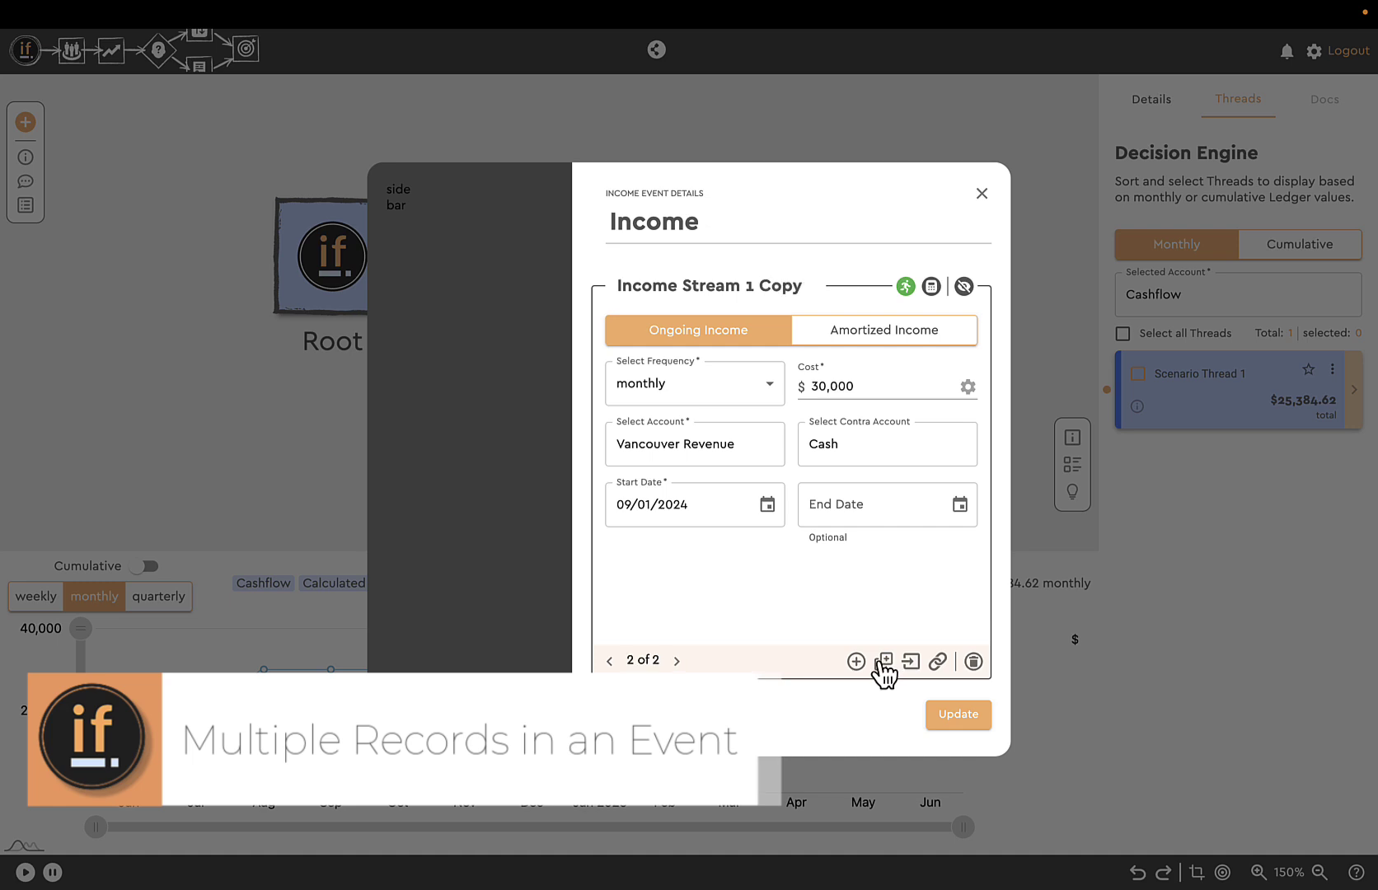
{"action": "left_click", "coordinate": [745, 289]}
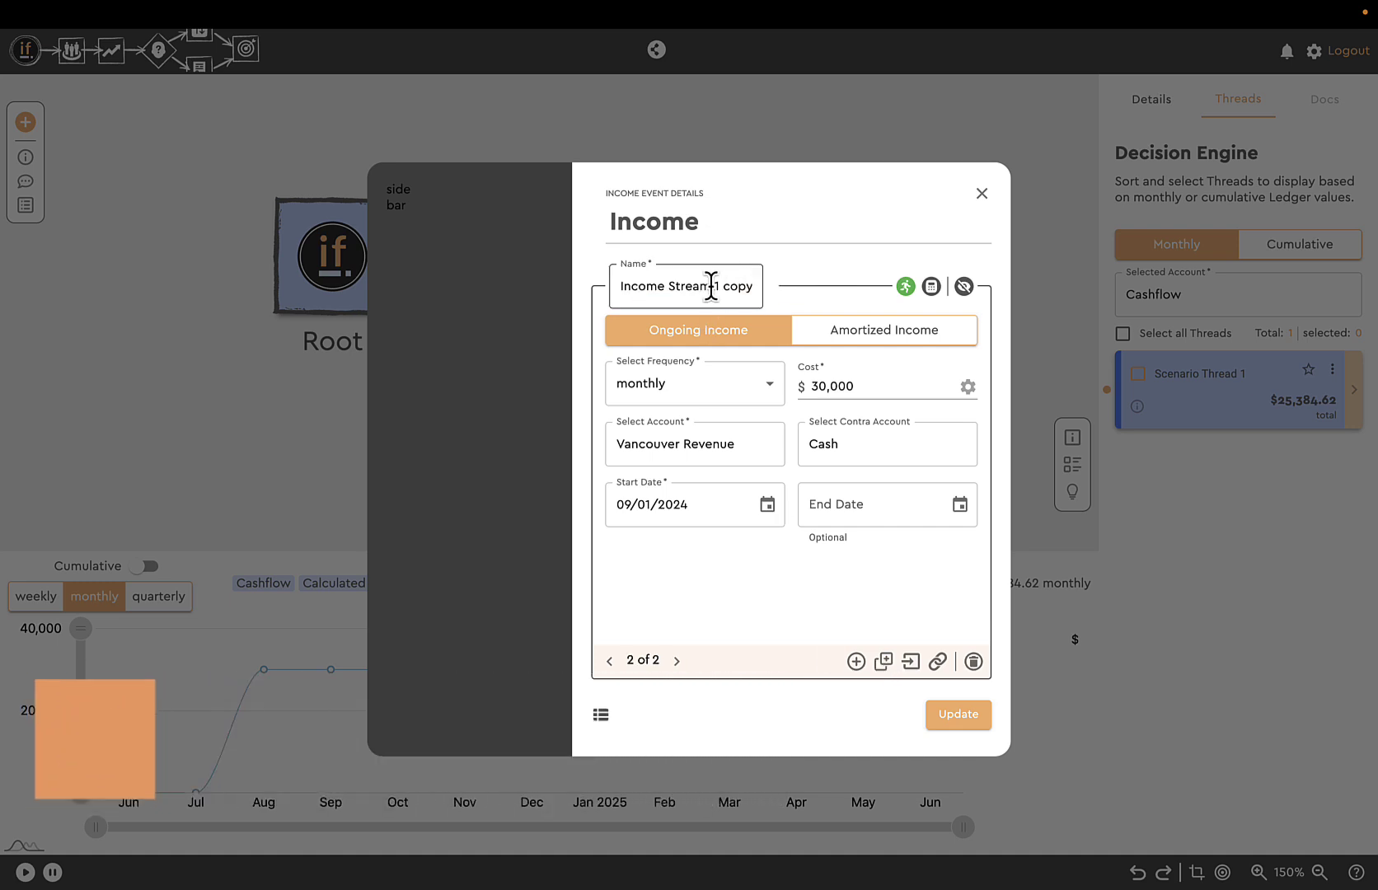
{"action": "left_click_drag", "start_coordinate": [709, 286], "coordinate": [777, 297]}
{"action": "type", "text": "2"}
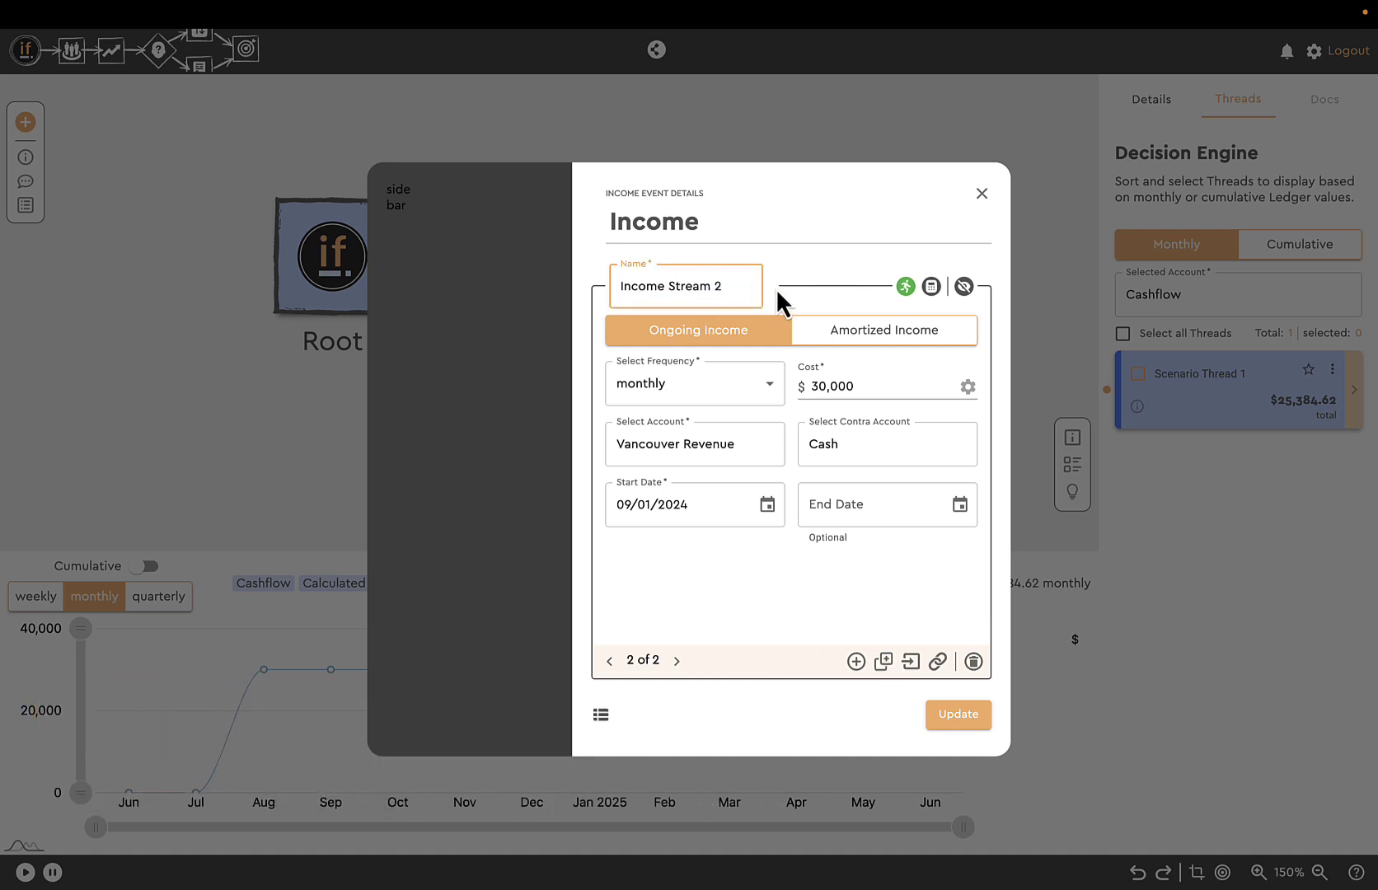
Step: Set Income Stream 2 to a quarterly frequency, a cost of 23,000 and a start date of 11/01/2024
{"action": "left_click", "coordinate": [768, 394]}
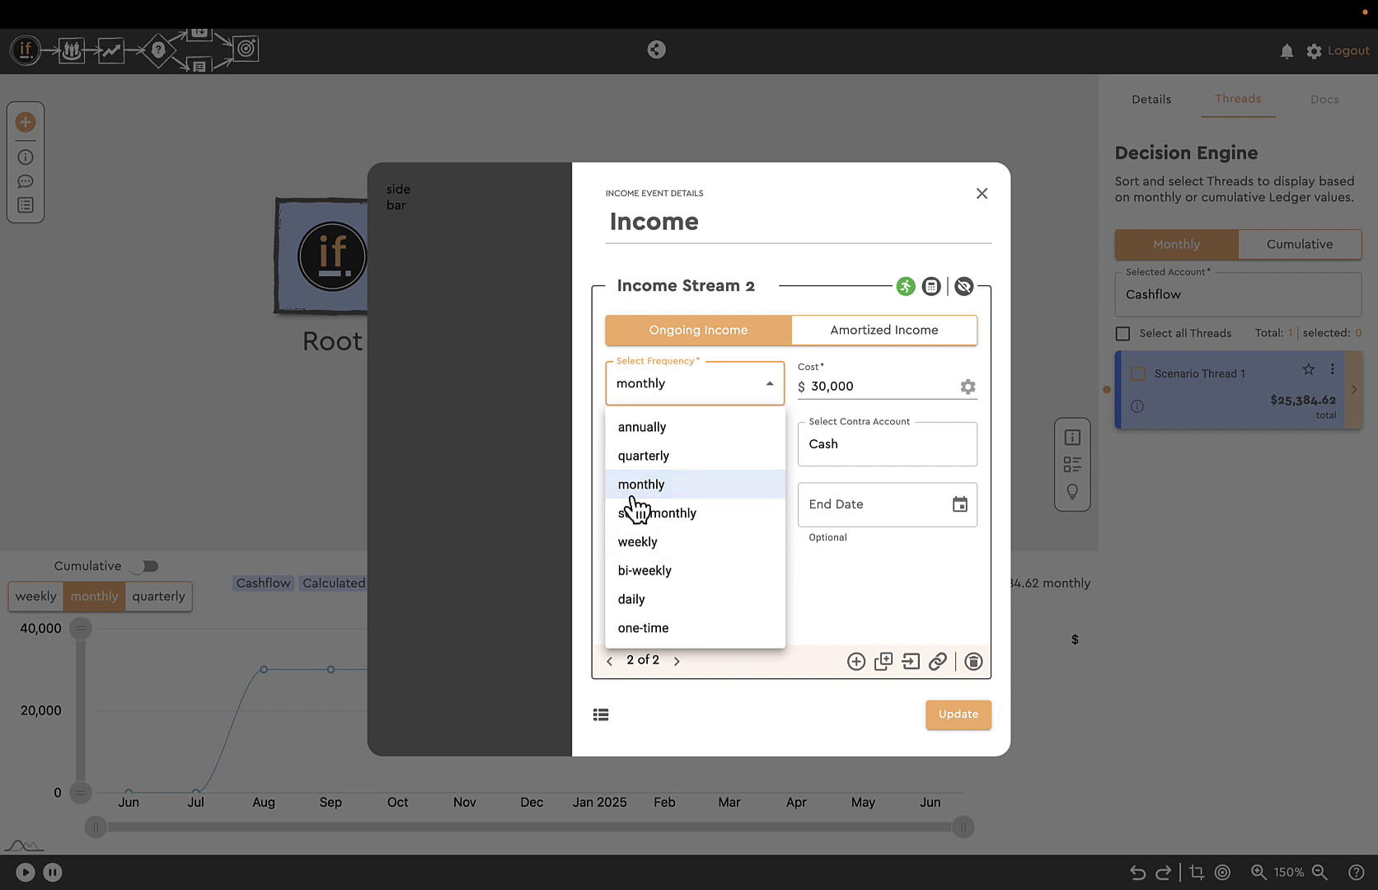
{"action": "left_click", "coordinate": [651, 458]}
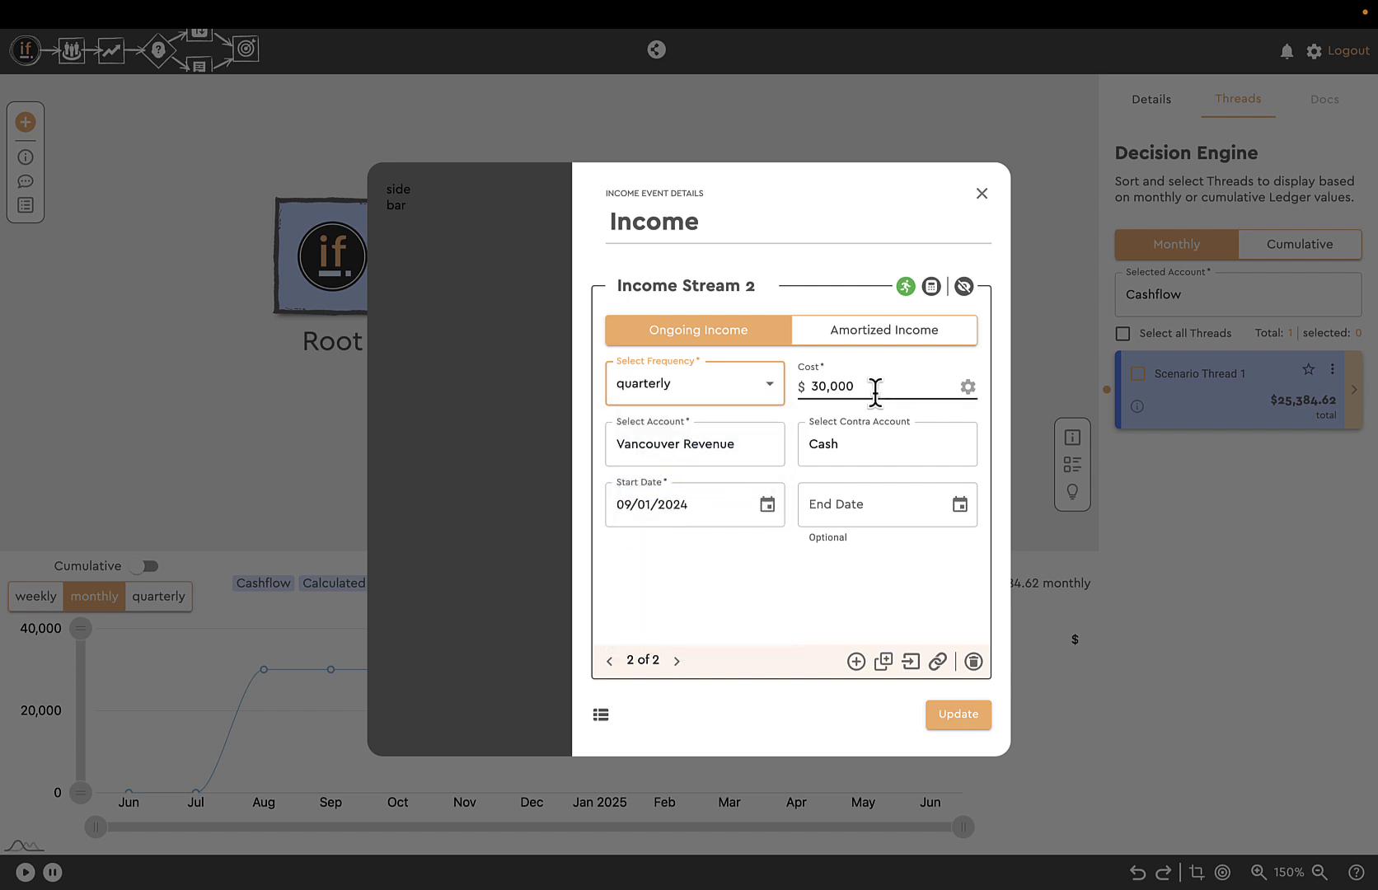
{"action": "left_click_drag", "start_coordinate": [872, 385], "coordinate": [801, 384]}
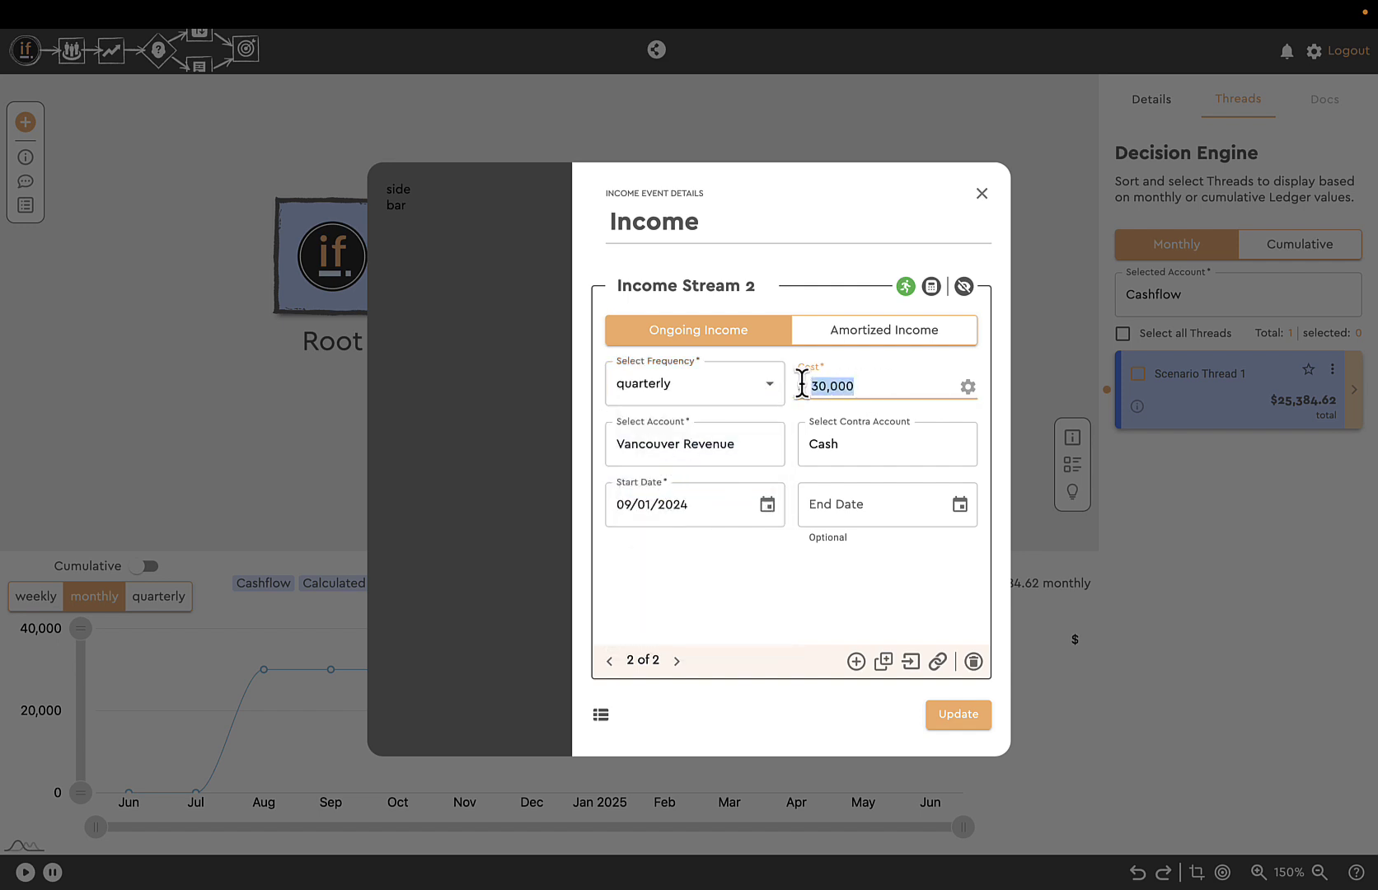
{"action": "type", "text": "2"}
{"action": "left_click", "coordinate": [766, 504]}
{"action": "left_click", "coordinate": [836, 552]}
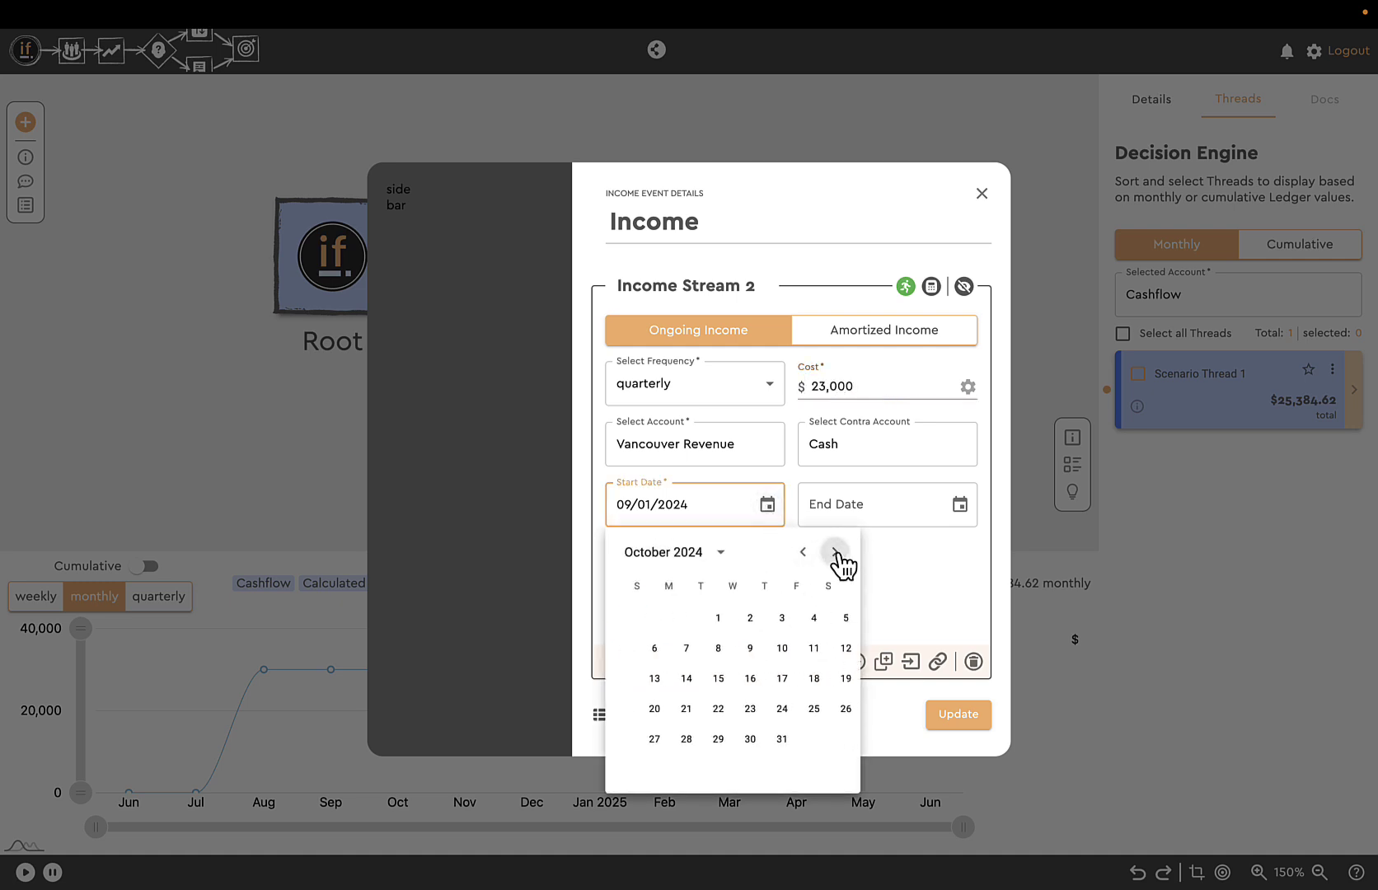
{"action": "left_click", "coordinate": [836, 552]}
{"action": "left_click", "coordinate": [796, 615]}
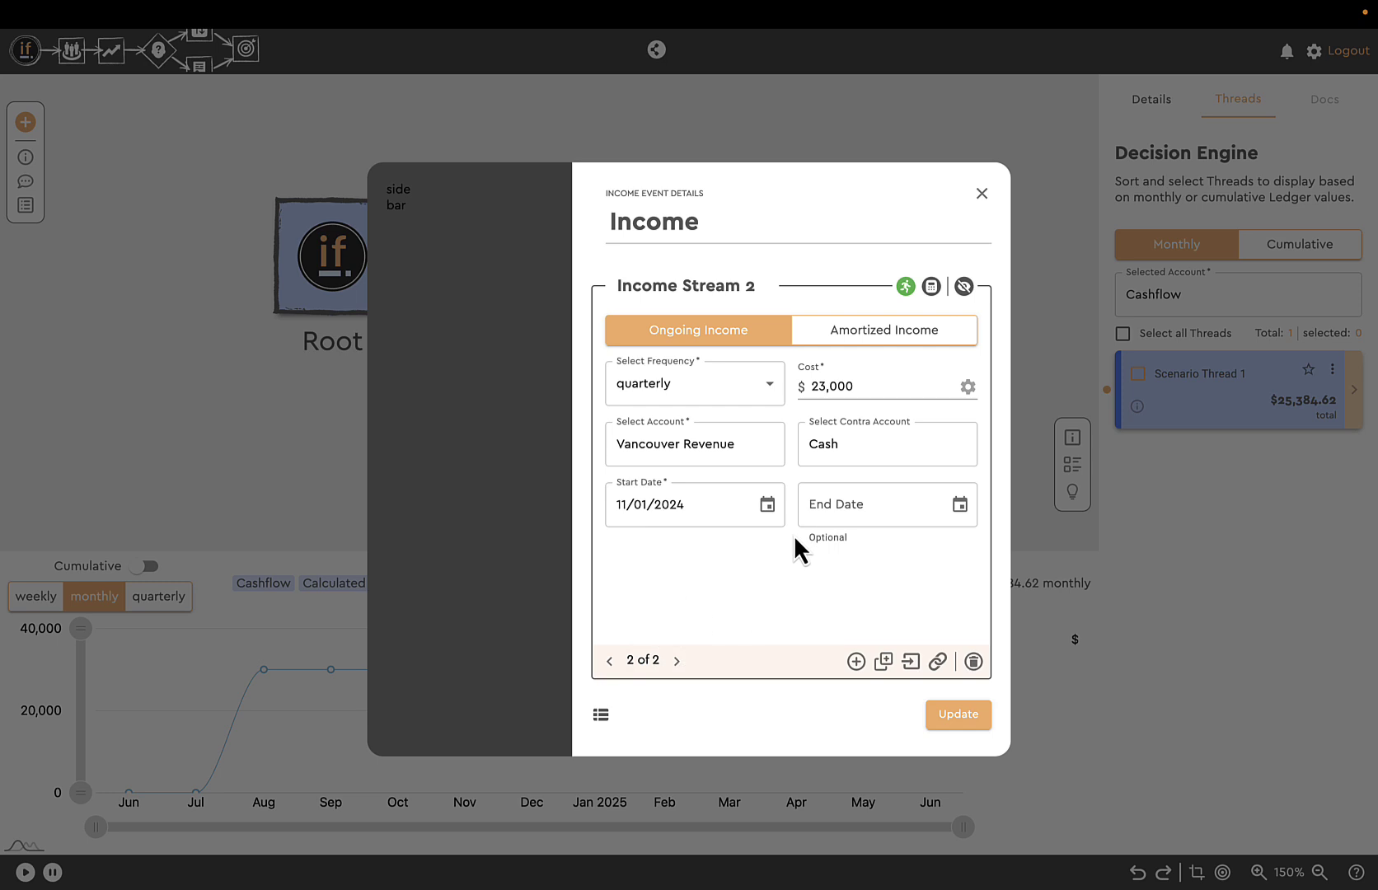
Step: Create a custom ledger account named London Revenue under Income > Main Income with default formatting, and reselect Vancouver Revenue for Income Stream 2
{"action": "left_click", "coordinate": [756, 448]}
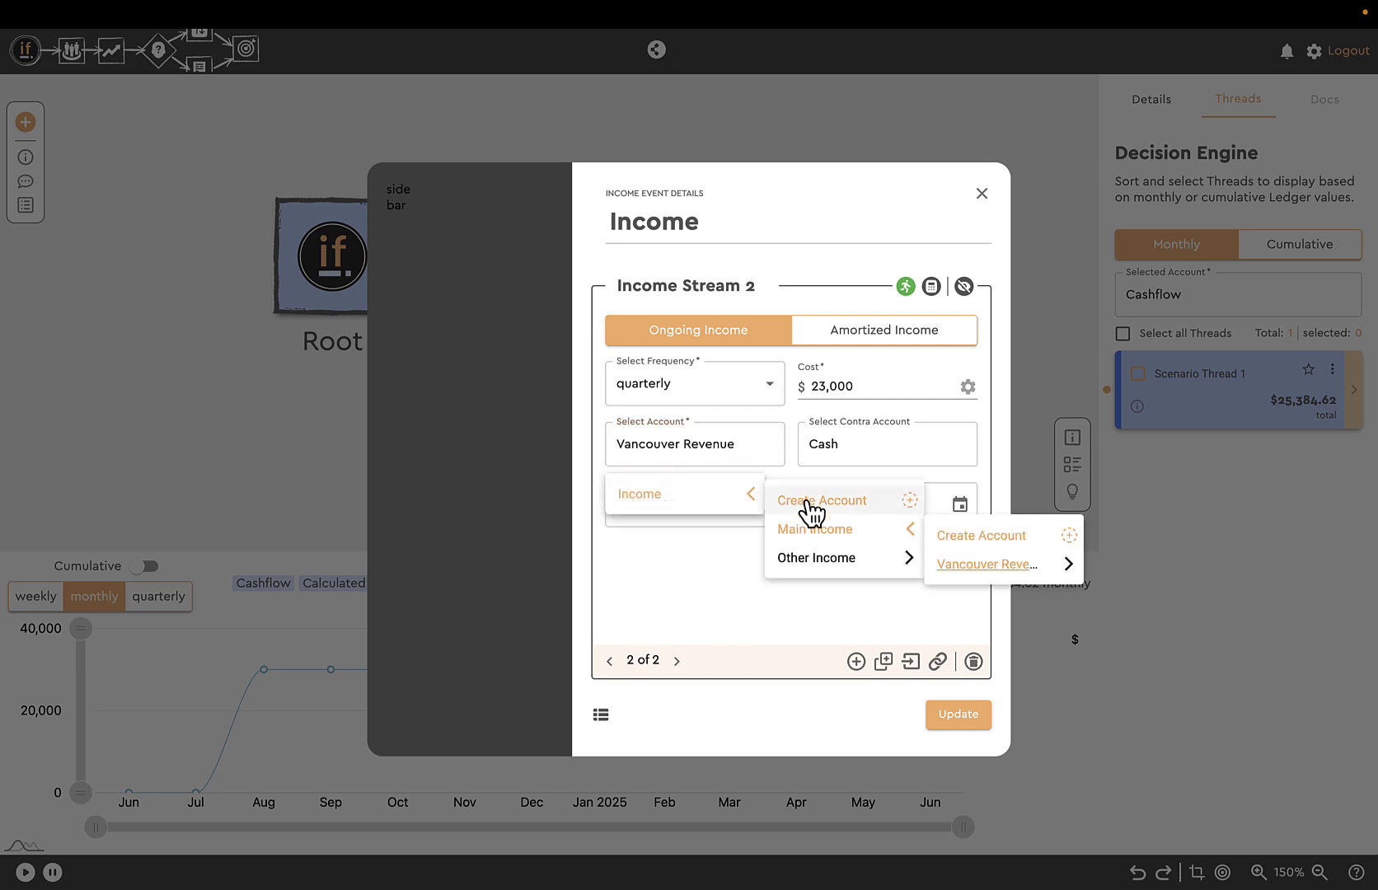
{"action": "left_click", "coordinate": [980, 537]}
{"action": "left_click", "coordinate": [595, 298]}
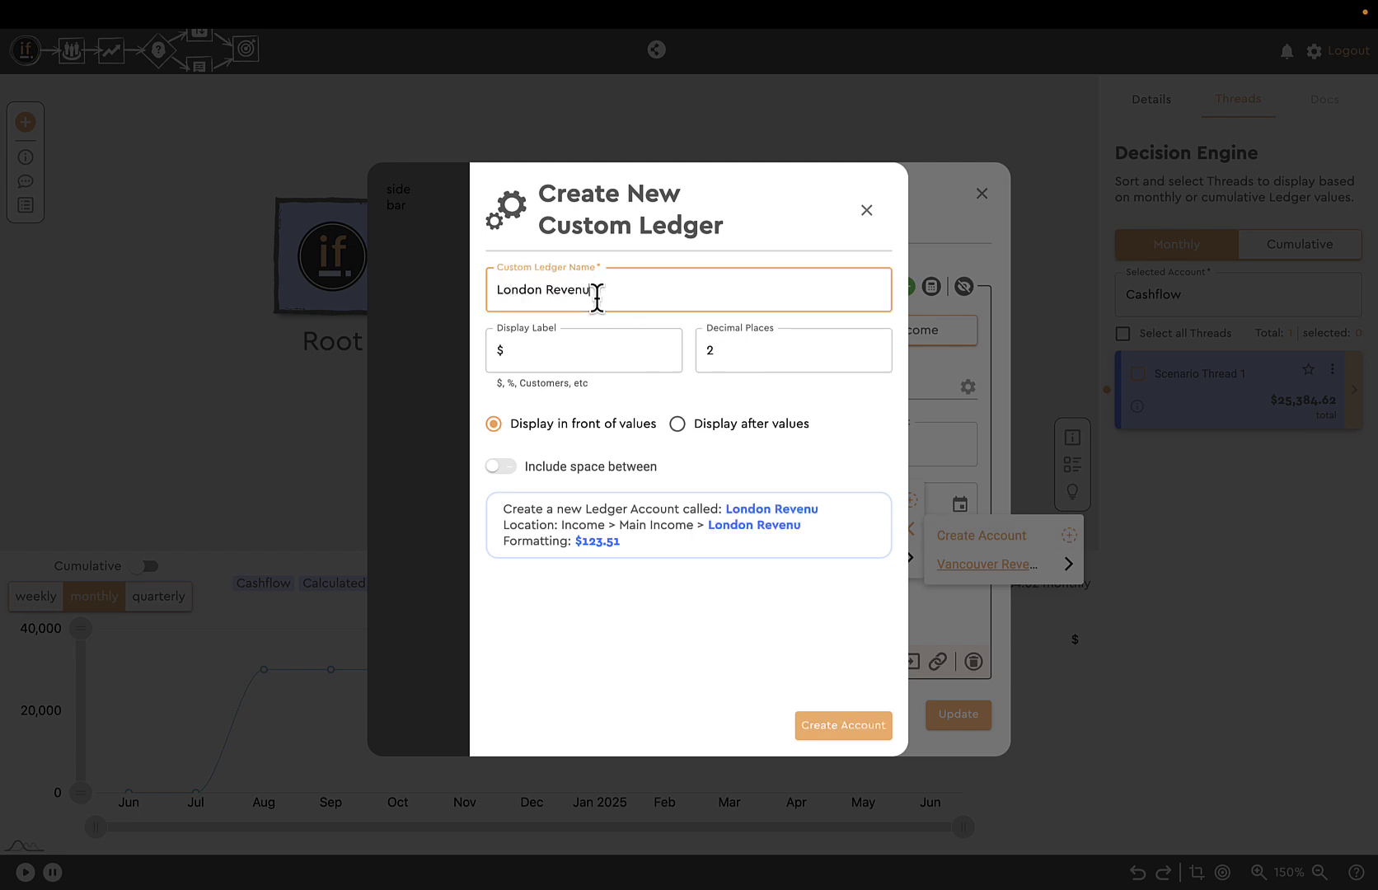
{"action": "left_click", "coordinate": [837, 728]}
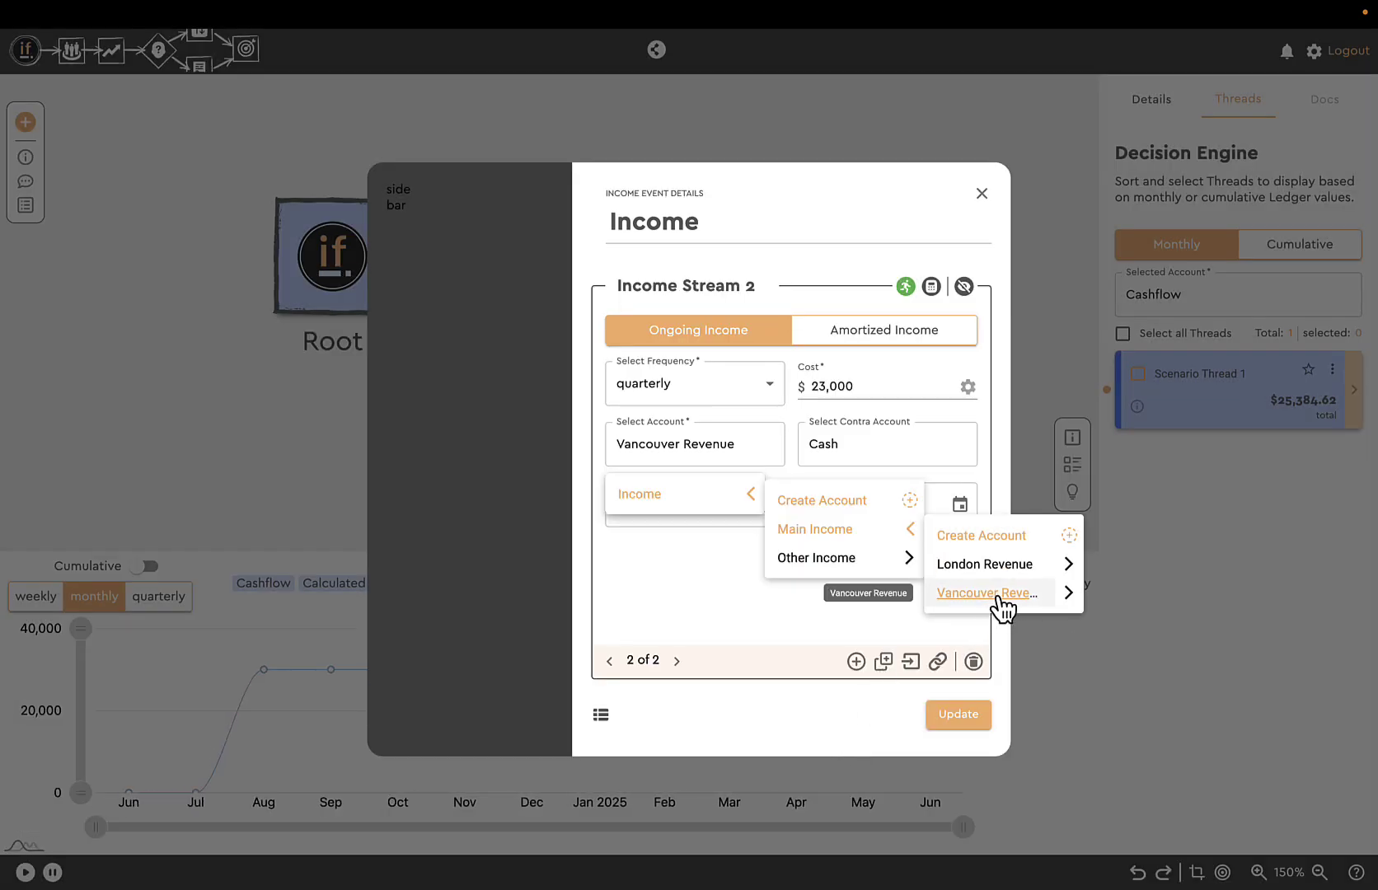
{"action": "left_click", "coordinate": [997, 595]}
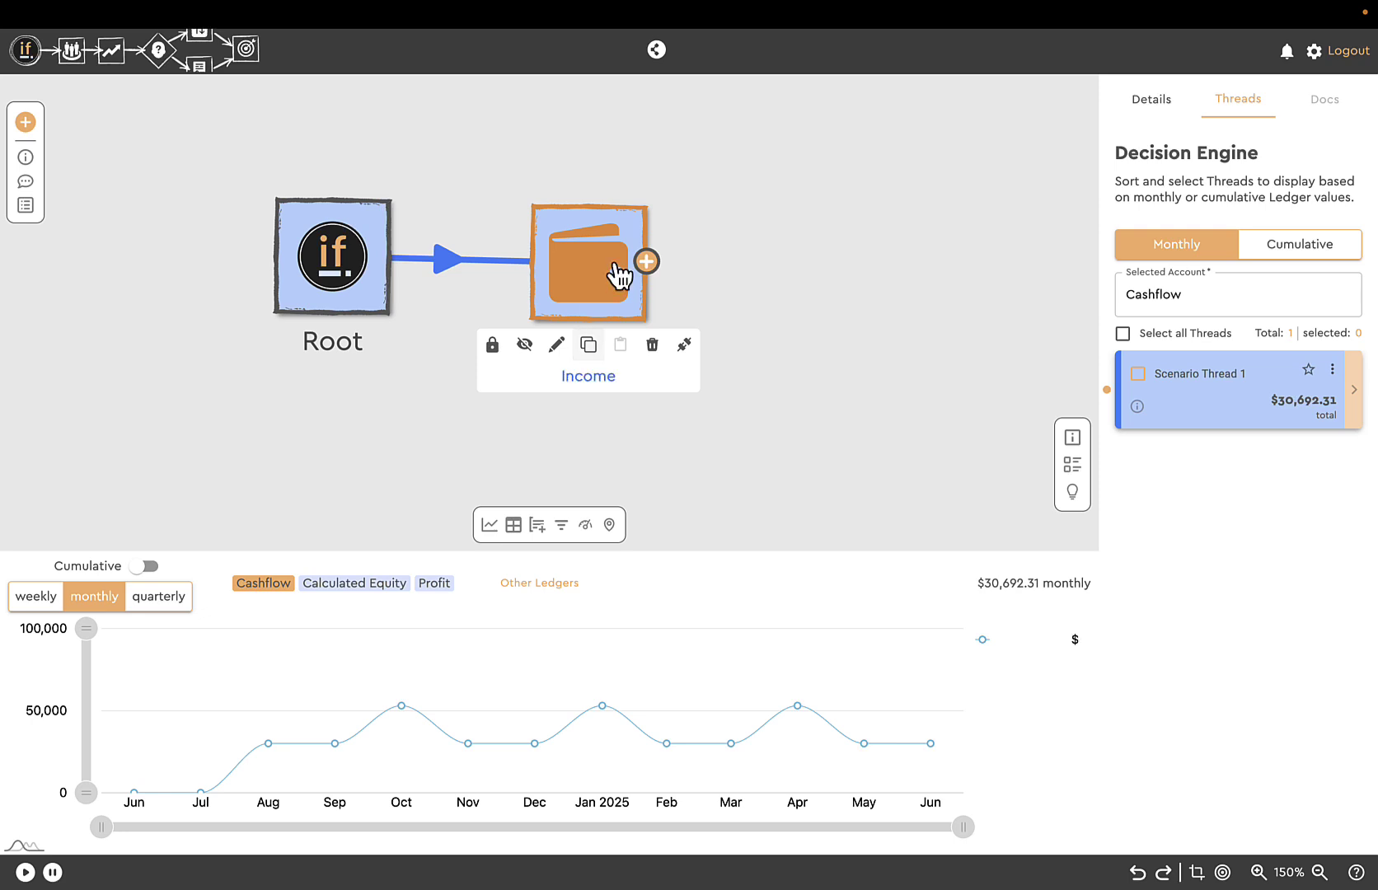
Step: Reopen the Income event, change Income Stream 2's account to London Revenue and save the event
{"action": "double_click", "coordinate": [604, 275]}
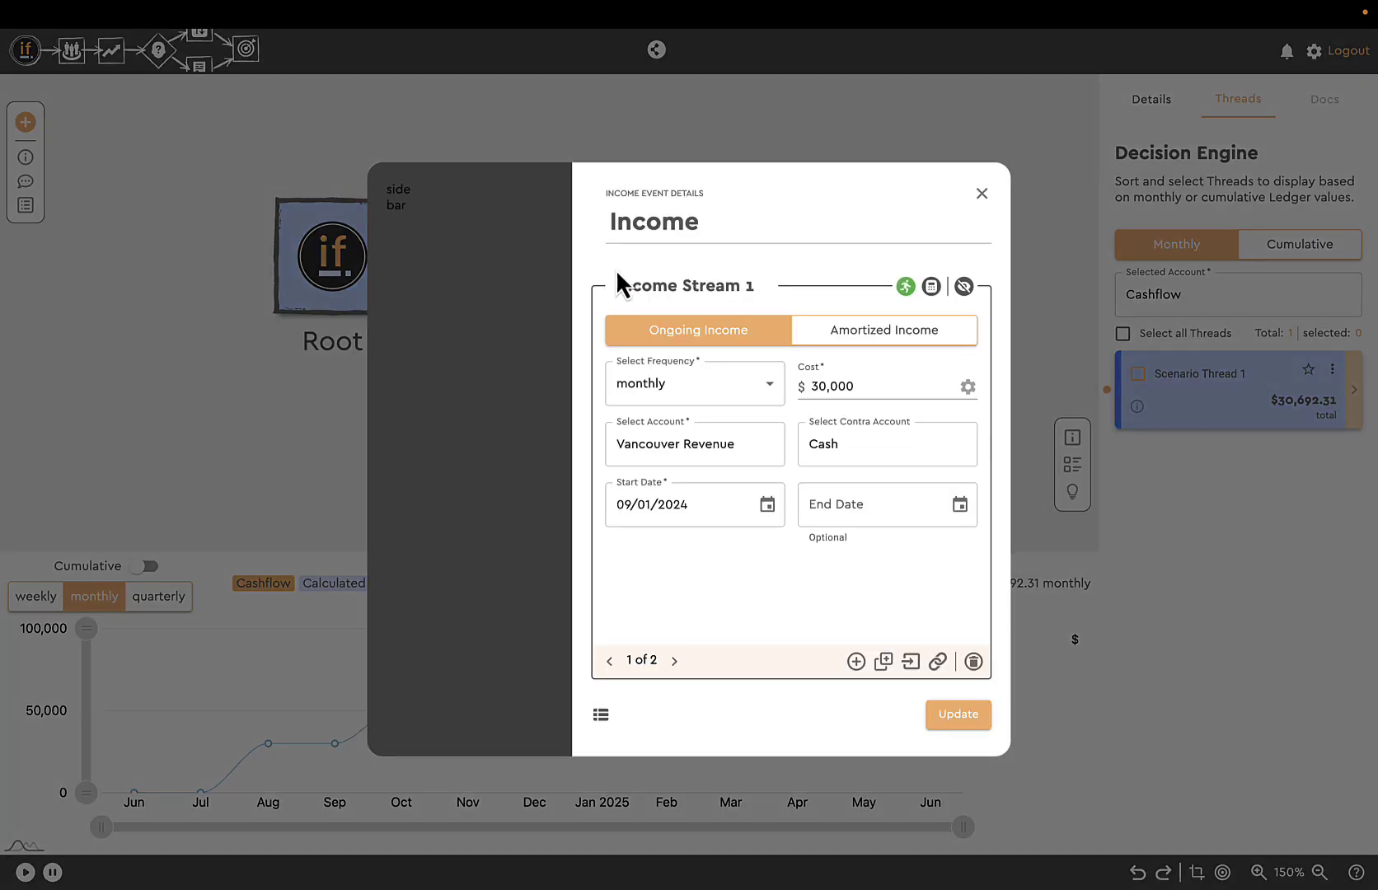
{"action": "left_click", "coordinate": [674, 661]}
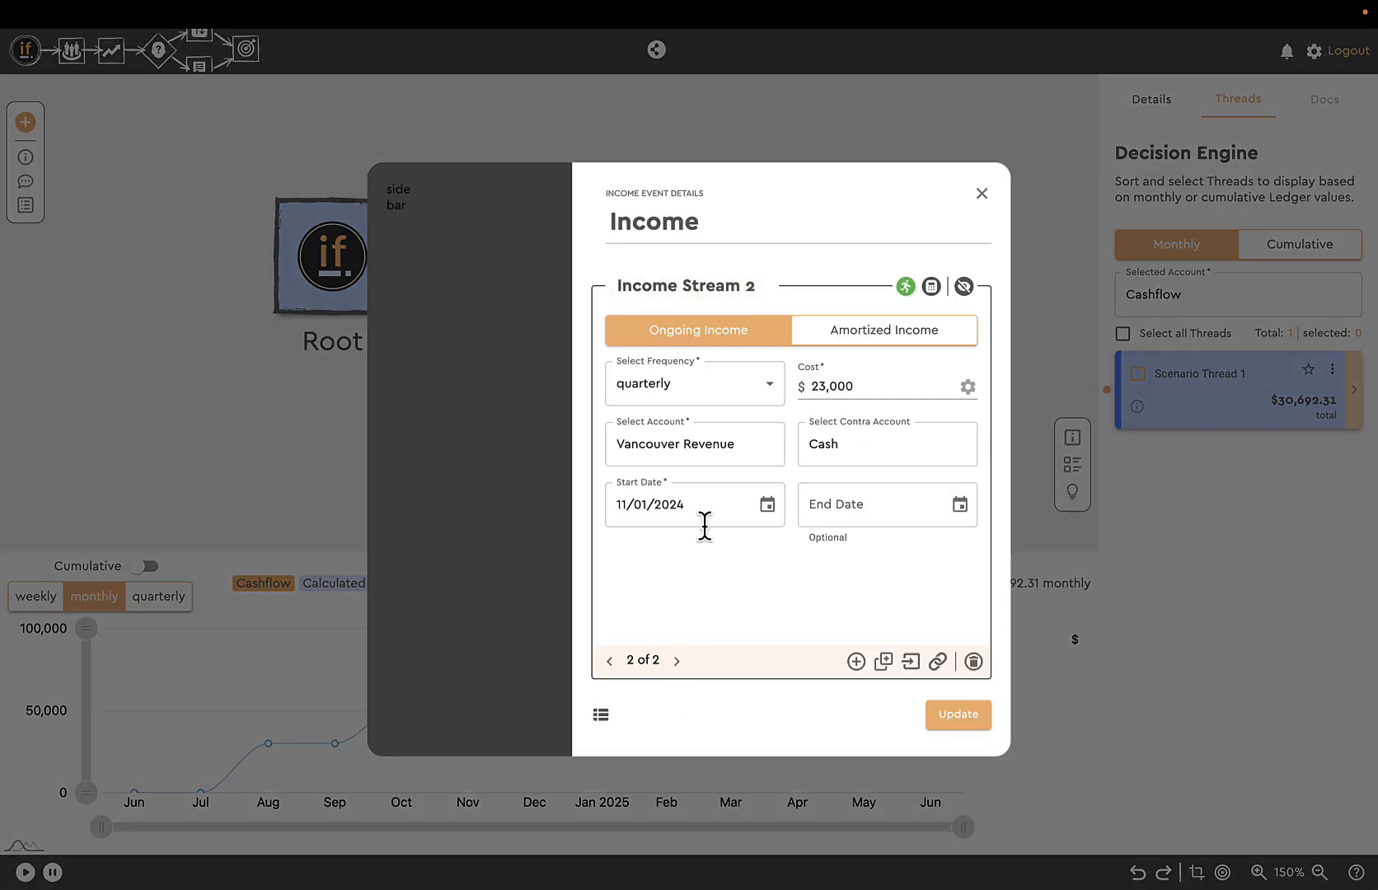
{"action": "left_click", "coordinate": [709, 444]}
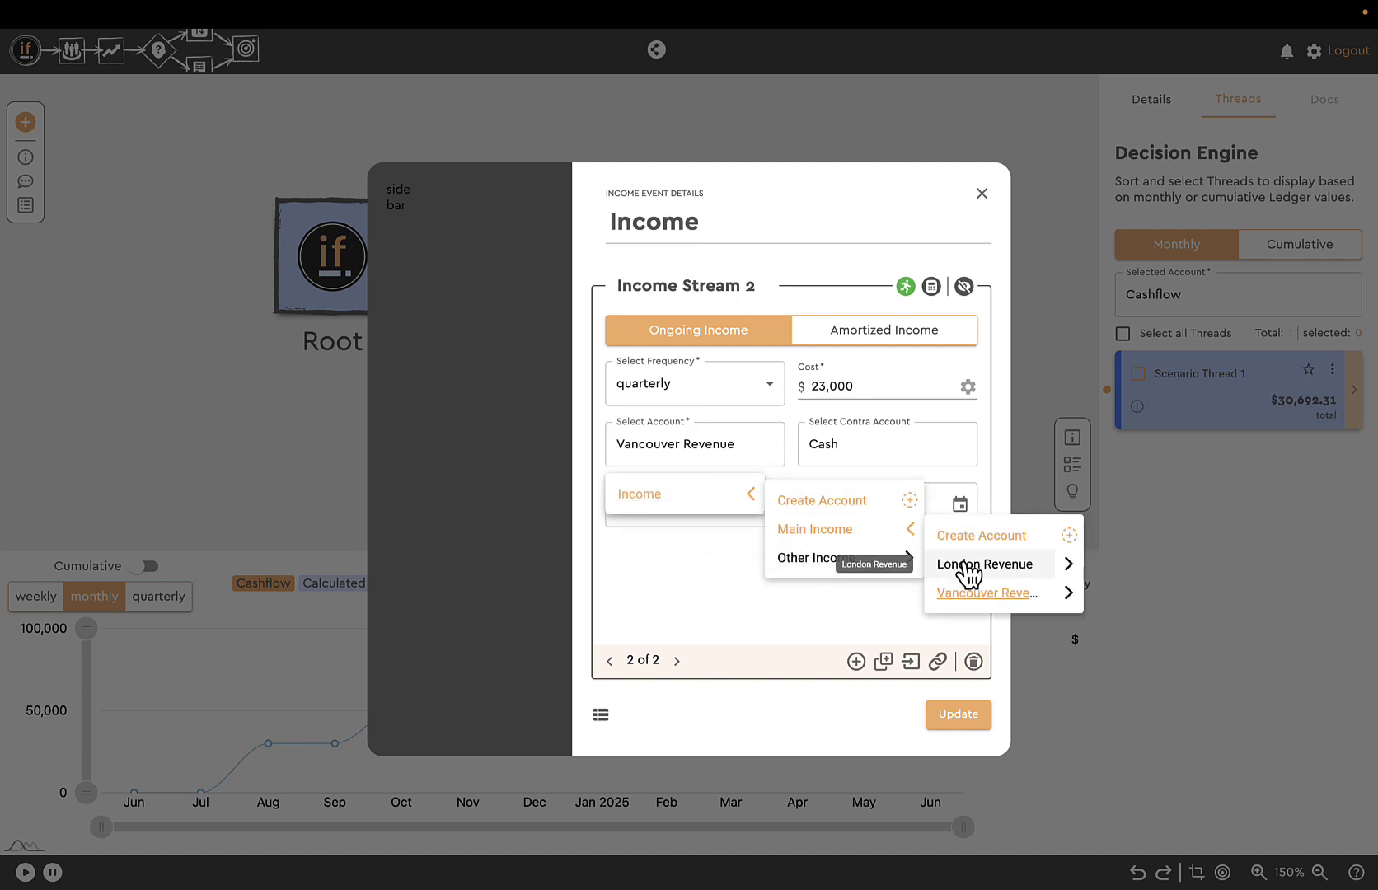
{"action": "left_click", "coordinate": [968, 567]}
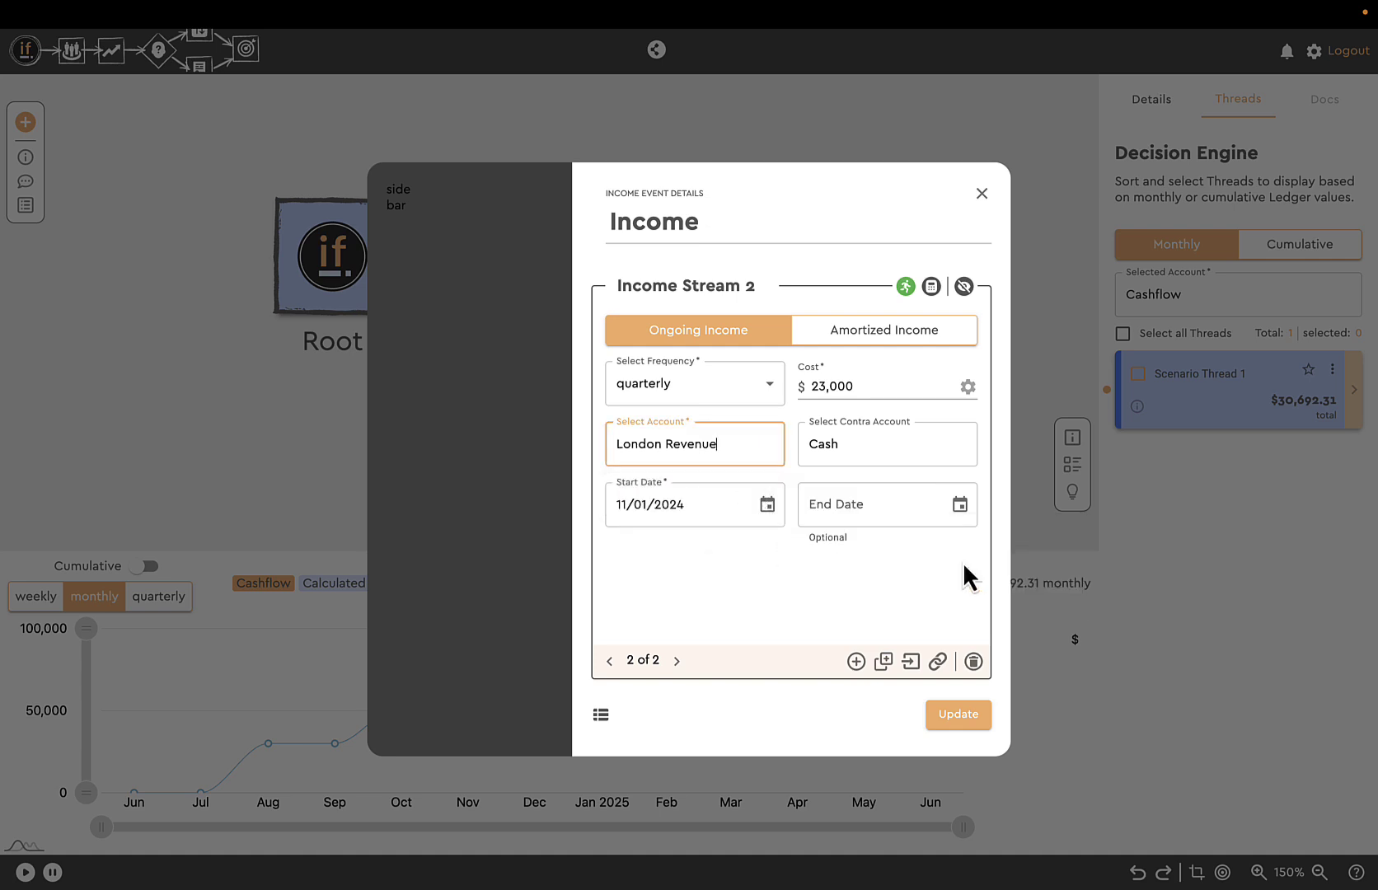
{"action": "left_click", "coordinate": [959, 718]}
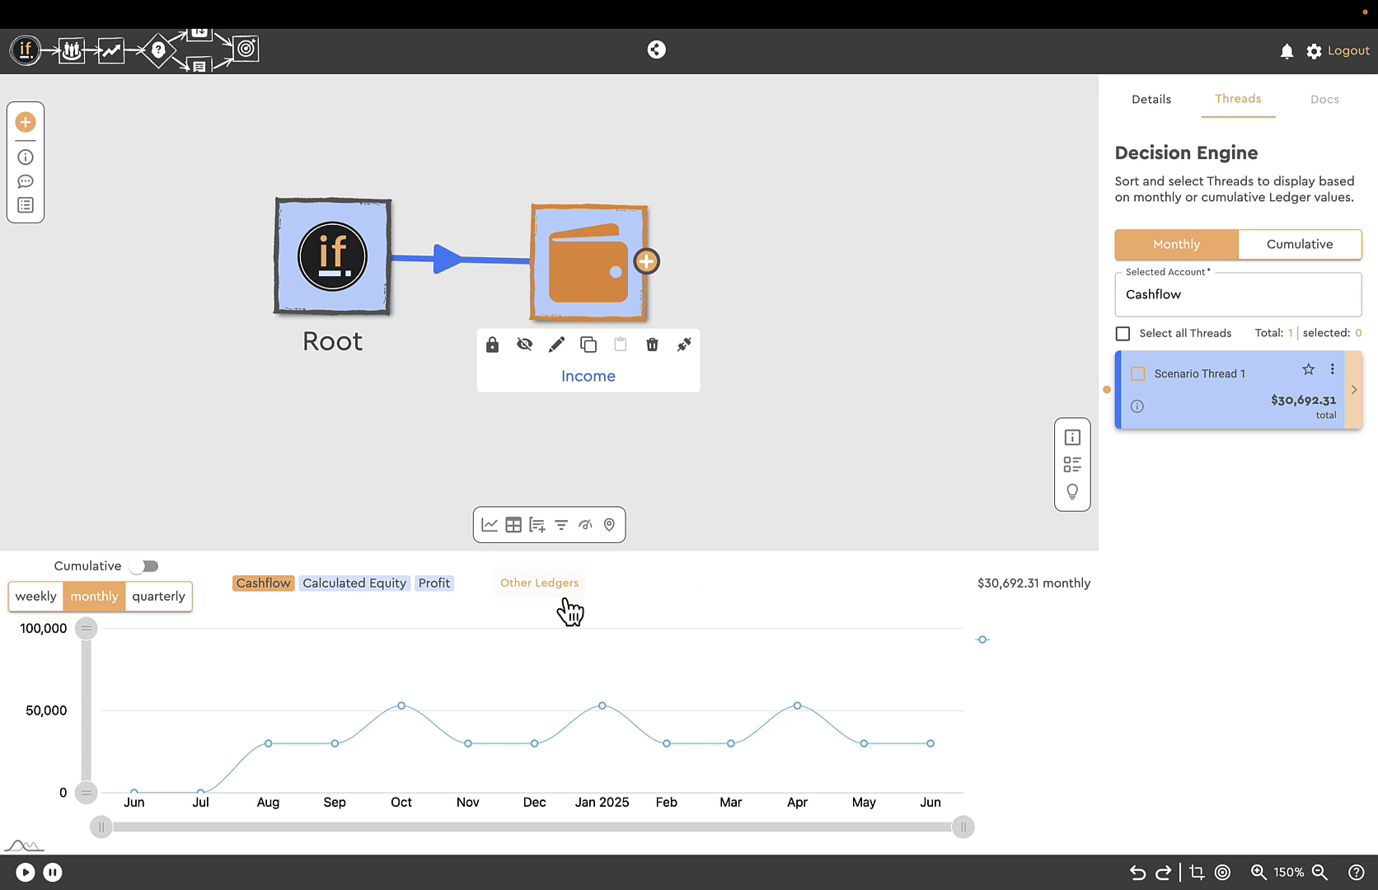
Step: Rerun the scenario and add the Income, London Revenue and Vancouver Revenue ledgers to the graph's ledger choices
{"action": "left_click", "coordinate": [25, 873]}
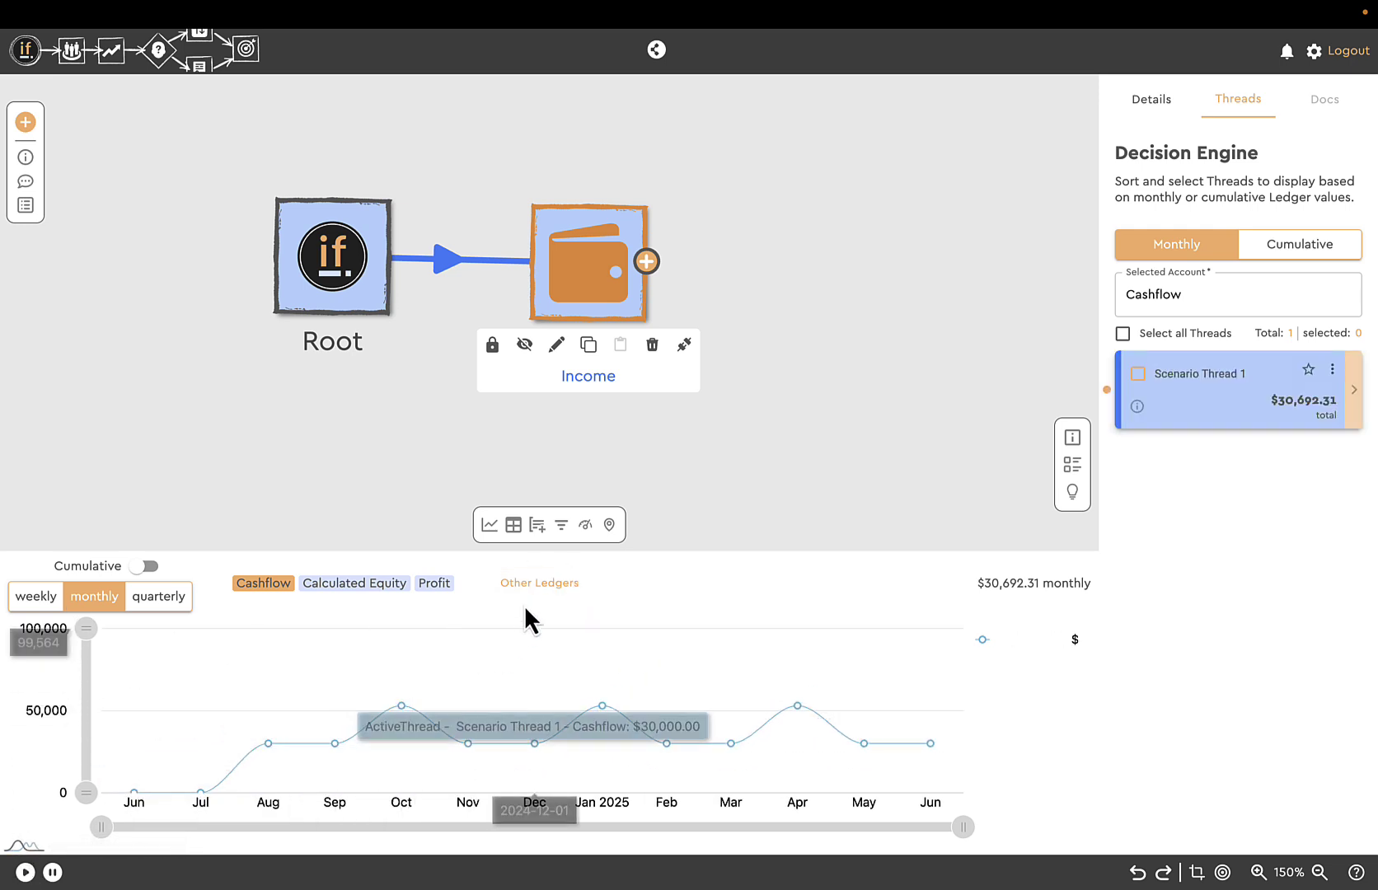
{"action": "left_click", "coordinate": [541, 584]}
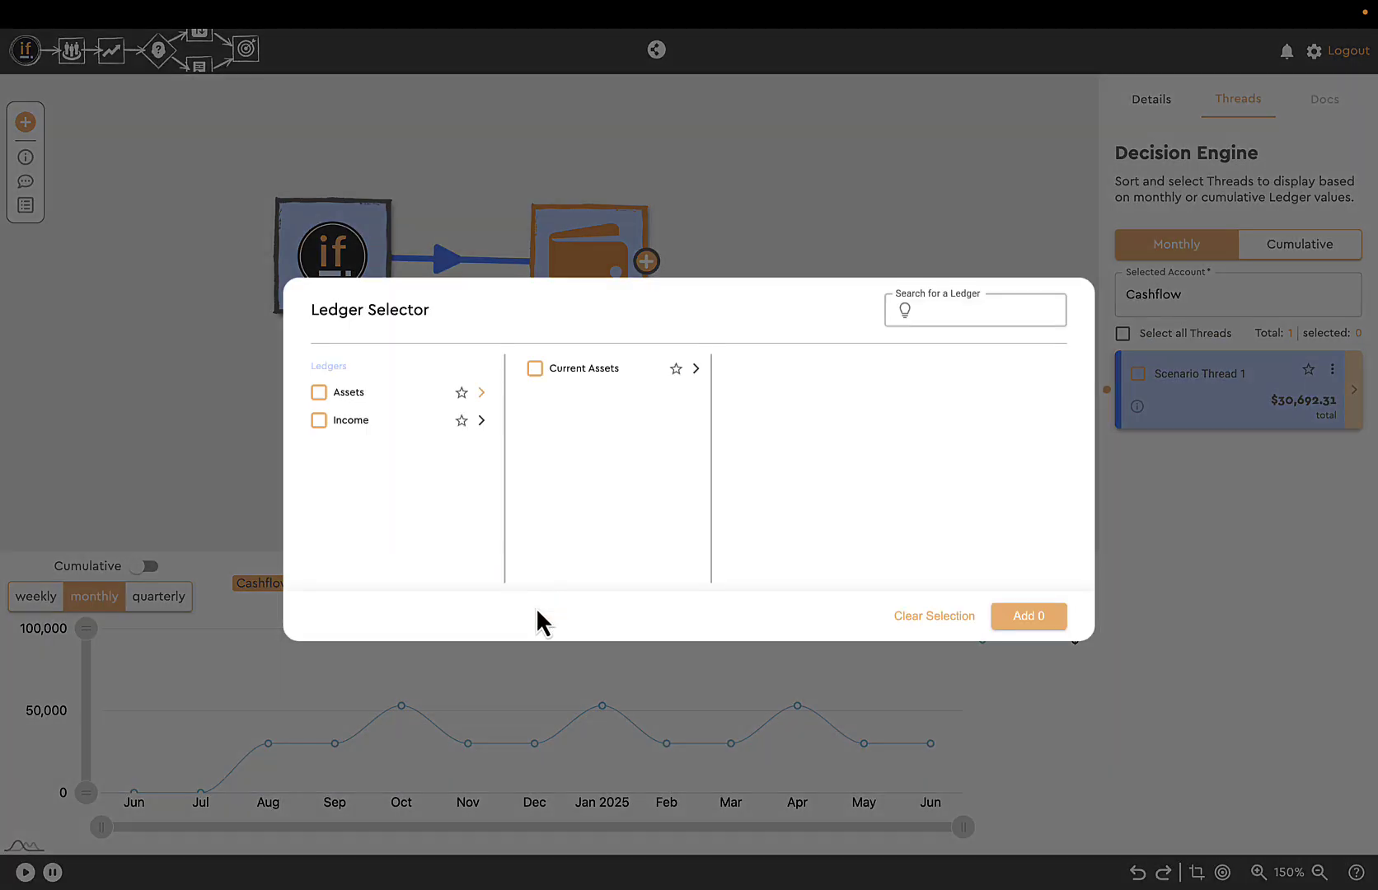
{"action": "left_click", "coordinate": [319, 421]}
{"action": "left_click", "coordinate": [696, 369]}
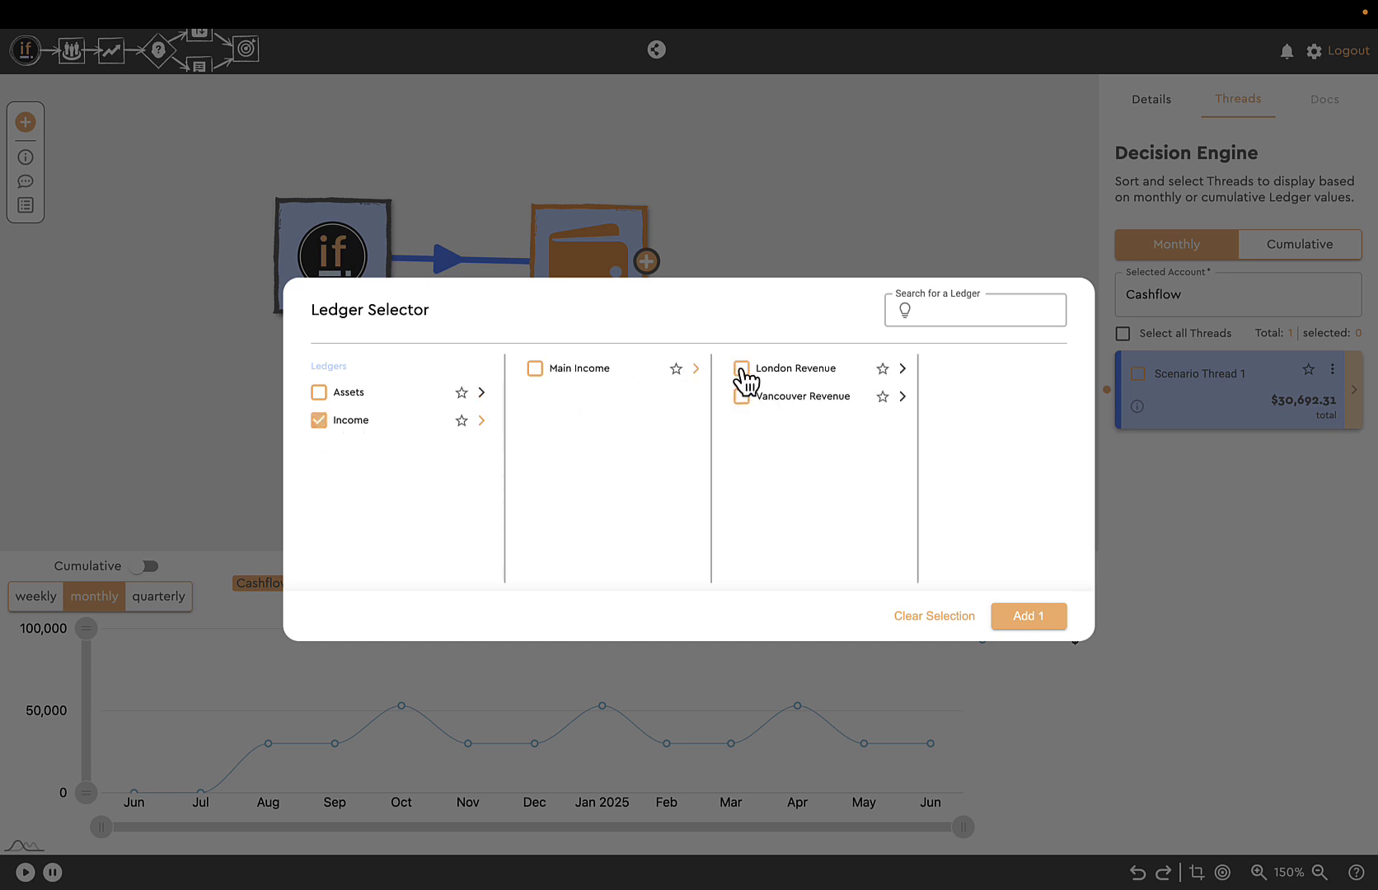
{"action": "left_click", "coordinate": [741, 370]}
{"action": "left_click", "coordinate": [1028, 615]}
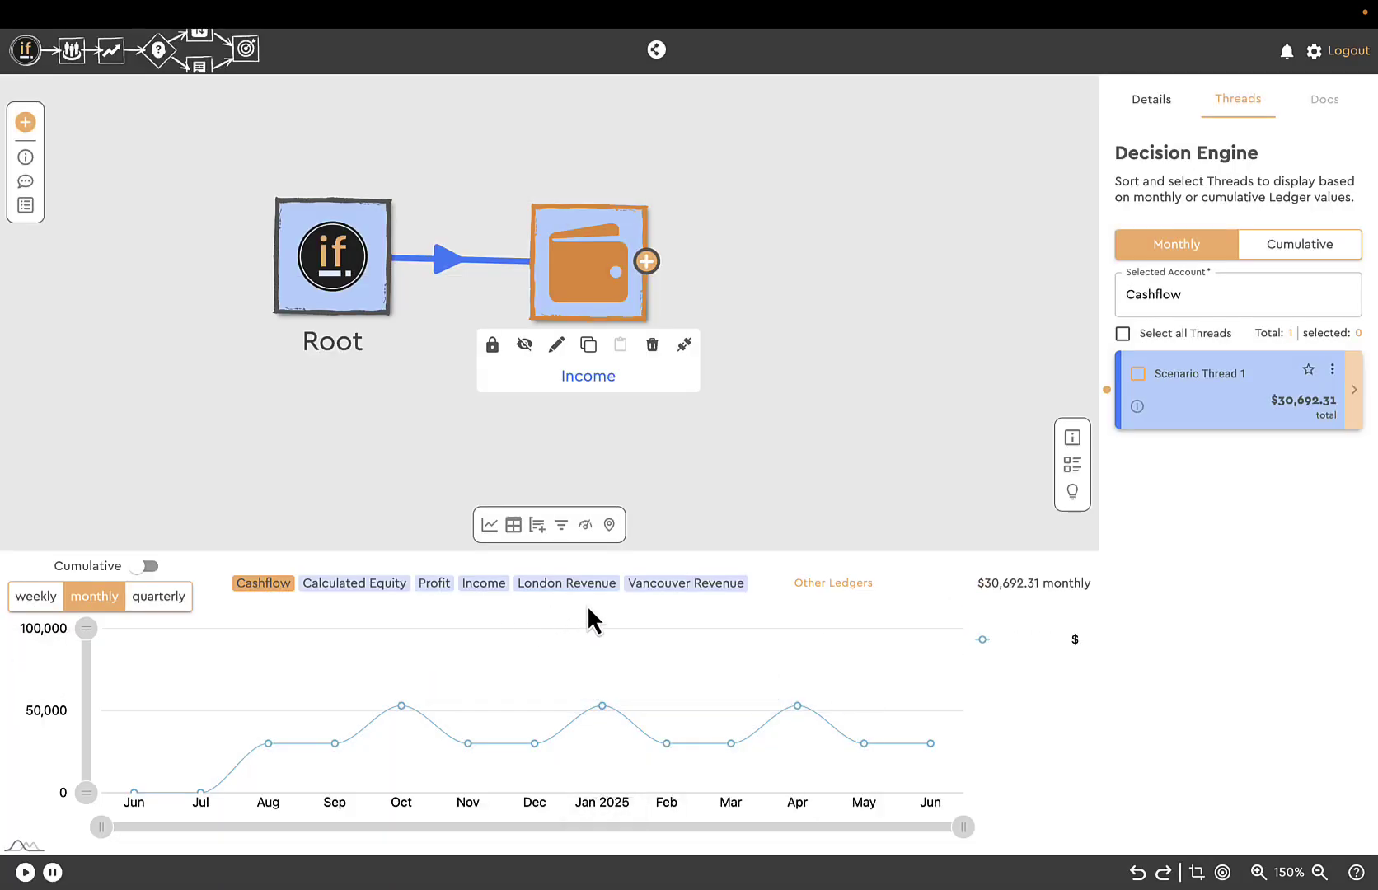
Step: Plot the Income, London Revenue and Vancouver Revenue ledgers in turn to compare the combined and individual streams
{"action": "left_click", "coordinate": [484, 586]}
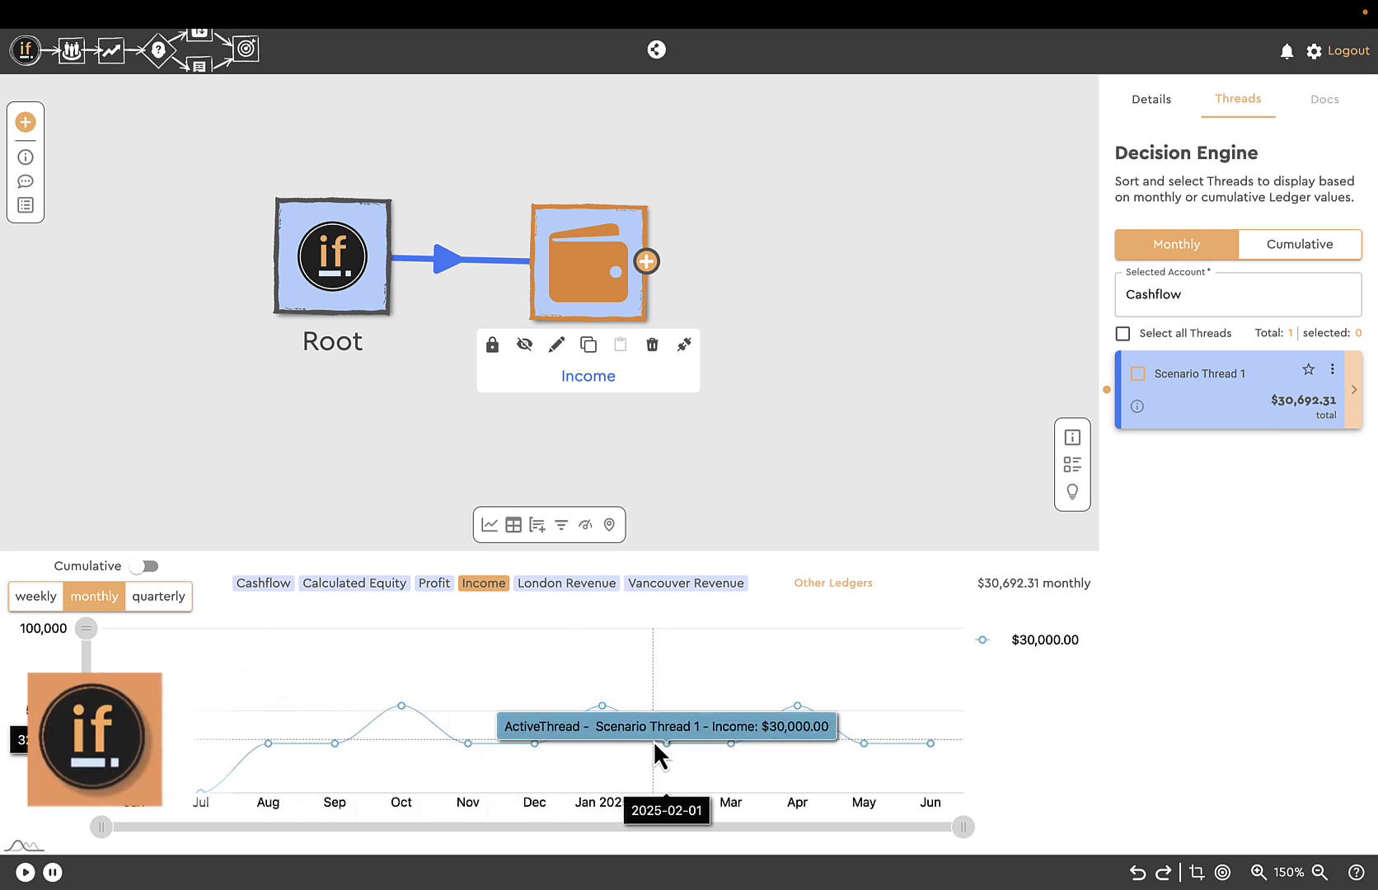
{"action": "left_click", "coordinate": [562, 590]}
{"action": "left_click", "coordinate": [674, 591]}
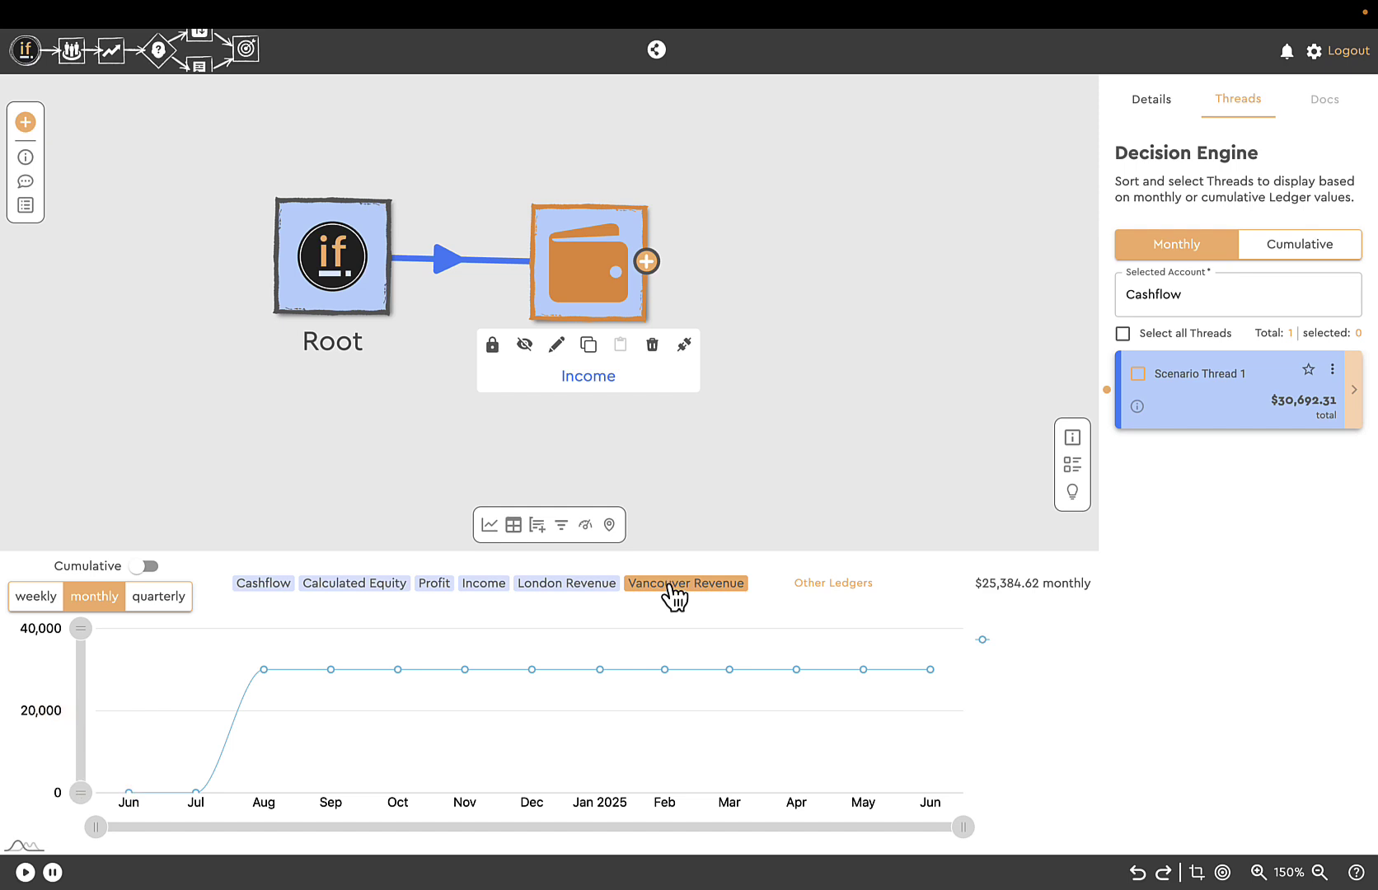
Step: Plot London Revenue alongside Vancouver Revenue, compare them at weekly, monthly and quarterly intervals, and switch the graph to cumulative values
{"action": "left_click", "coordinate": [569, 585]}
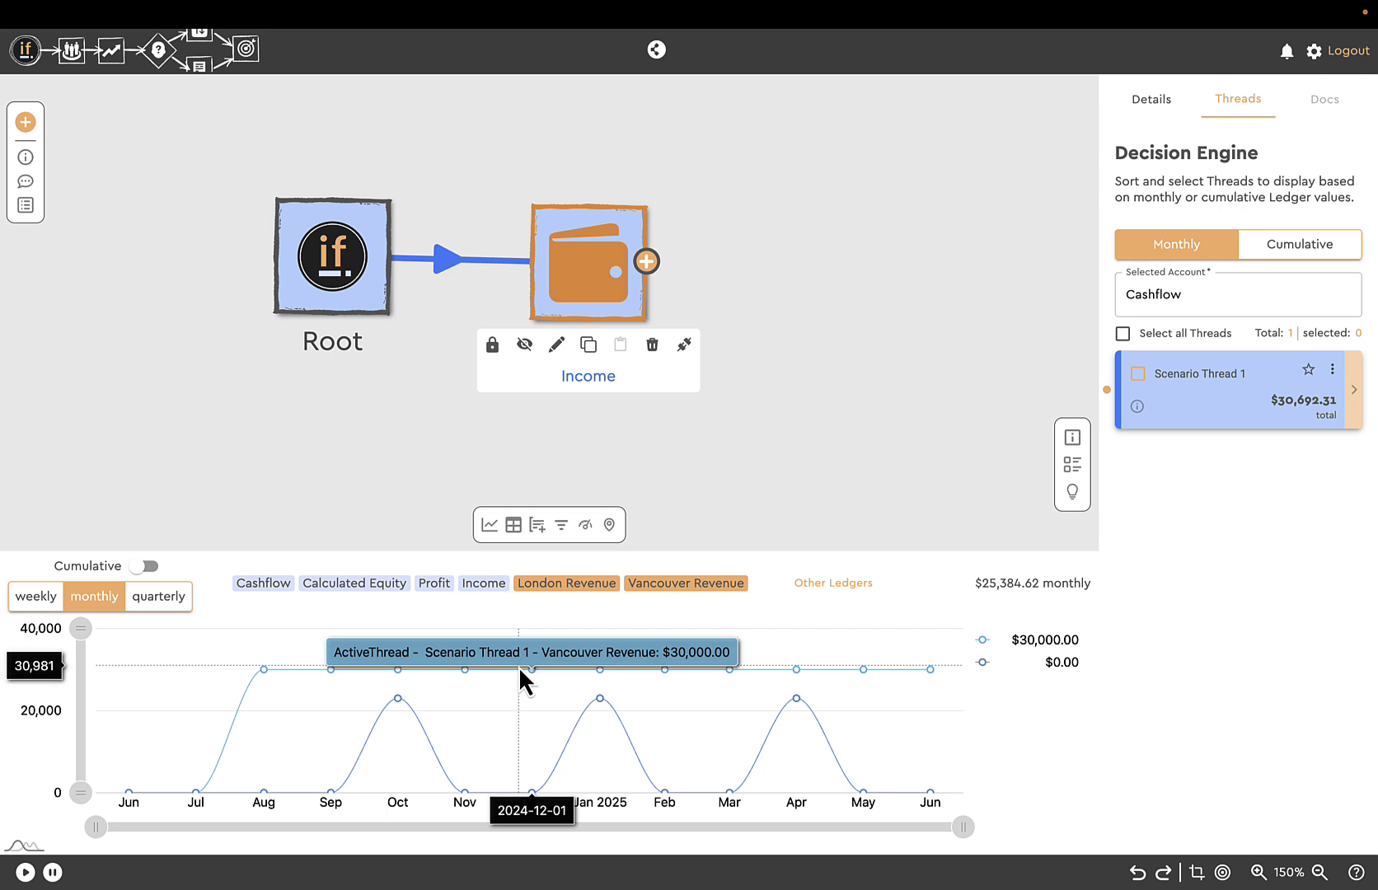
{"action": "left_click", "coordinate": [39, 602]}
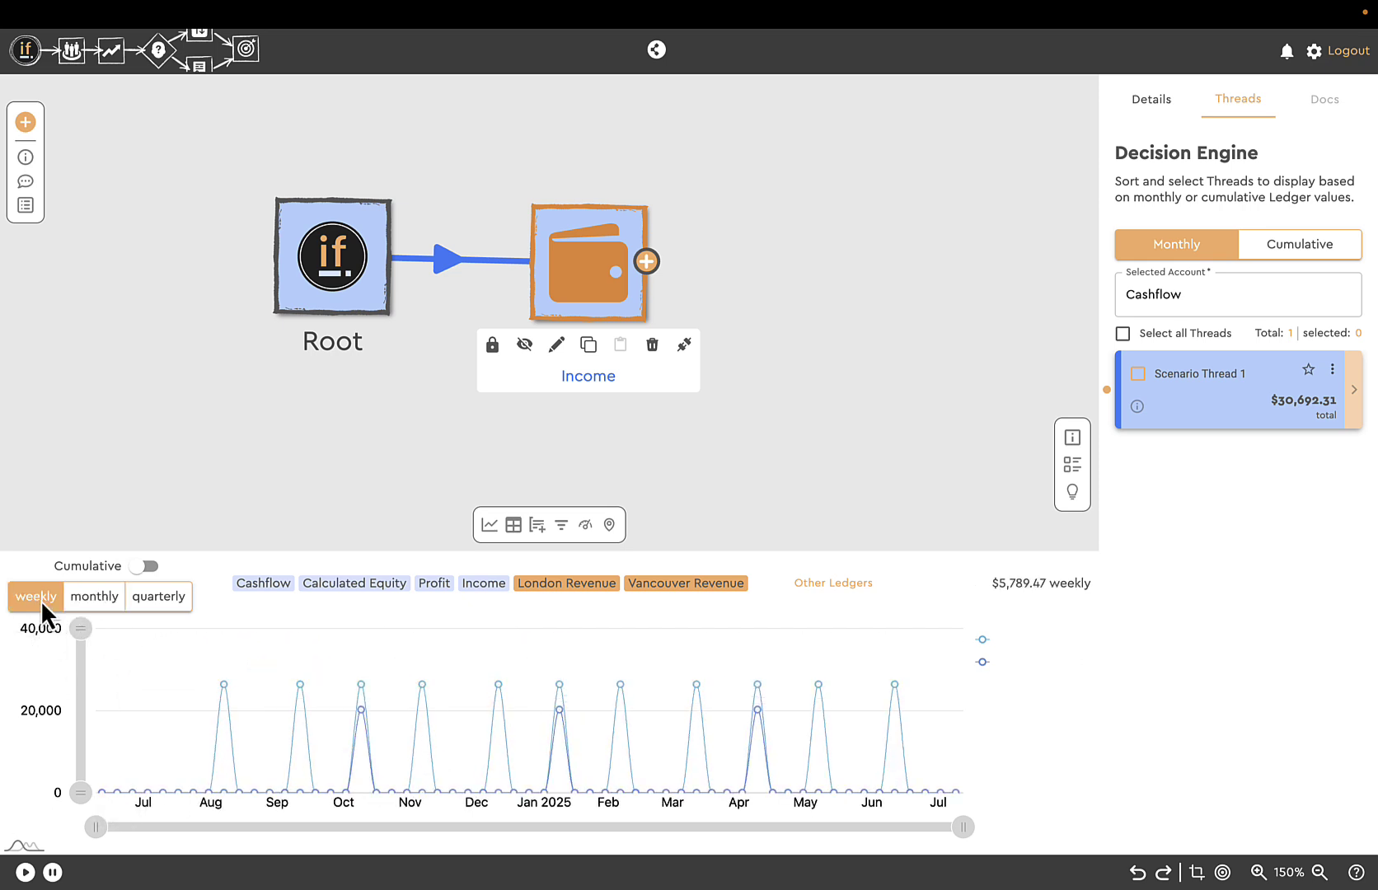
{"action": "left_click", "coordinate": [101, 604]}
{"action": "left_click", "coordinate": [151, 610]}
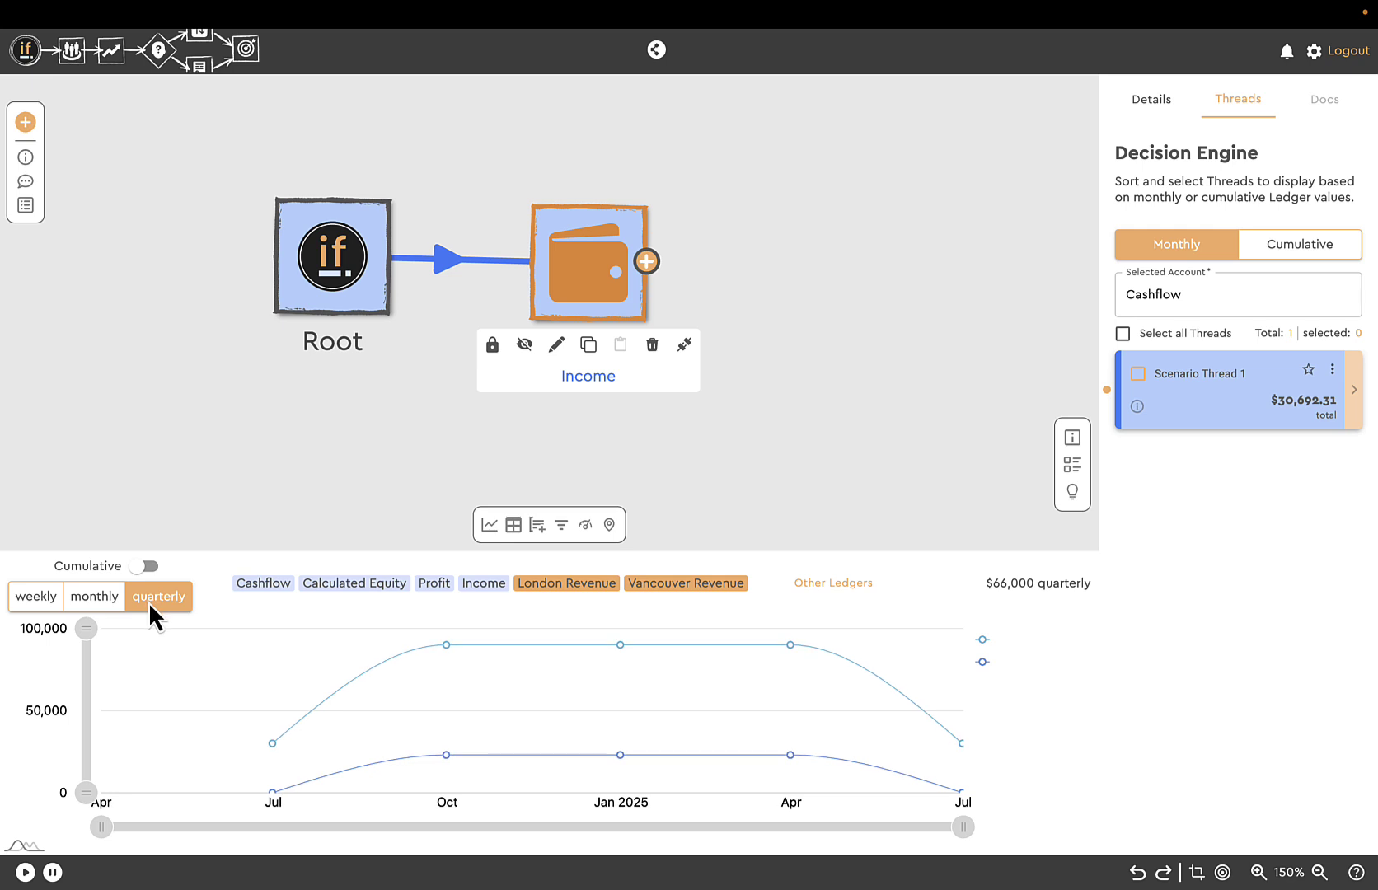
{"action": "left_click", "coordinate": [147, 568]}
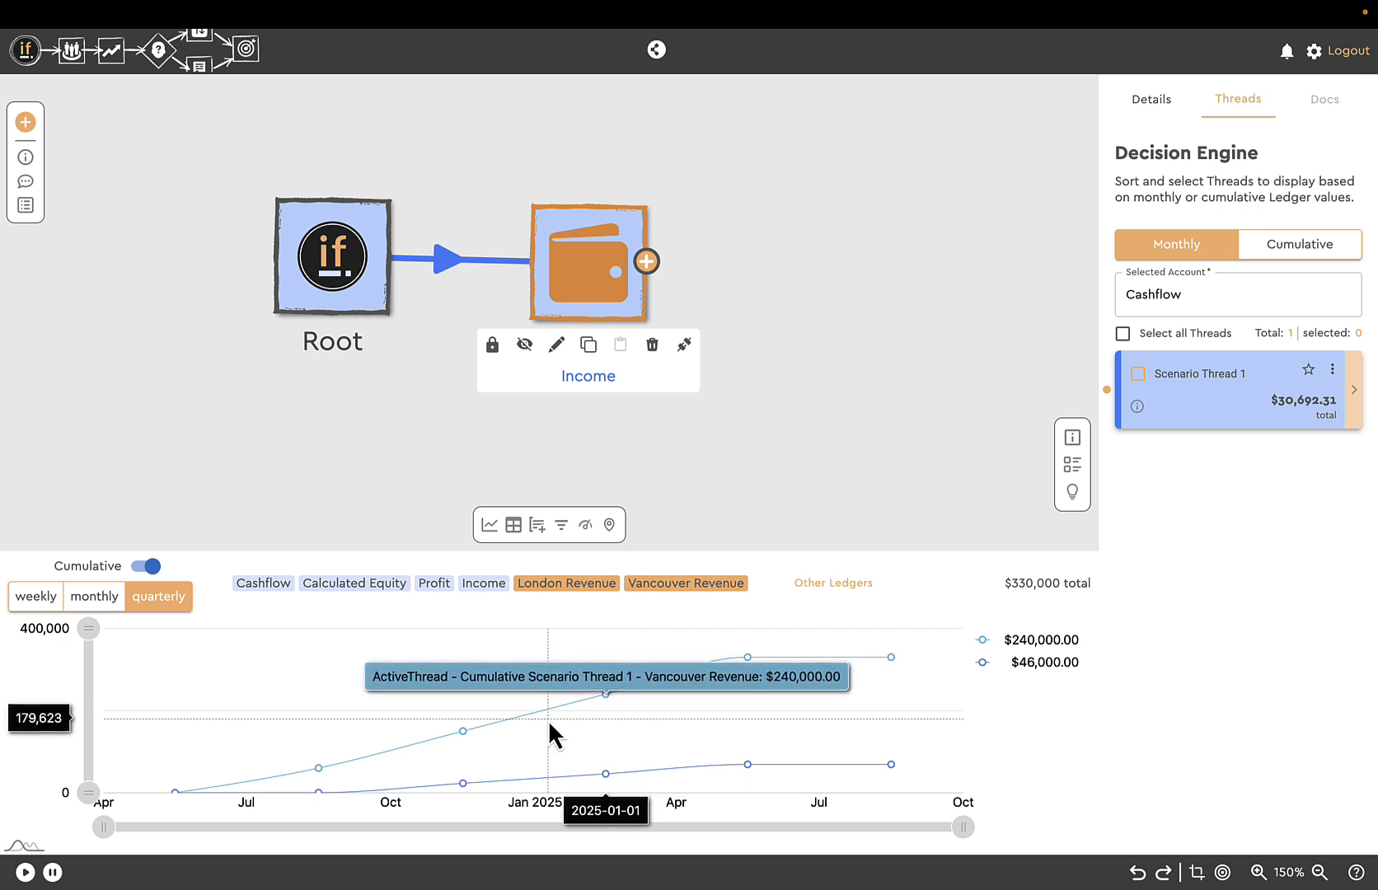
Step: Reposition the Income event on the canvas so it sits slightly higher than Root, to its right
{"action": "left_click", "coordinate": [765, 261]}
{"action": "left_click_drag", "start_coordinate": [623, 266], "coordinate": [671, 272]}
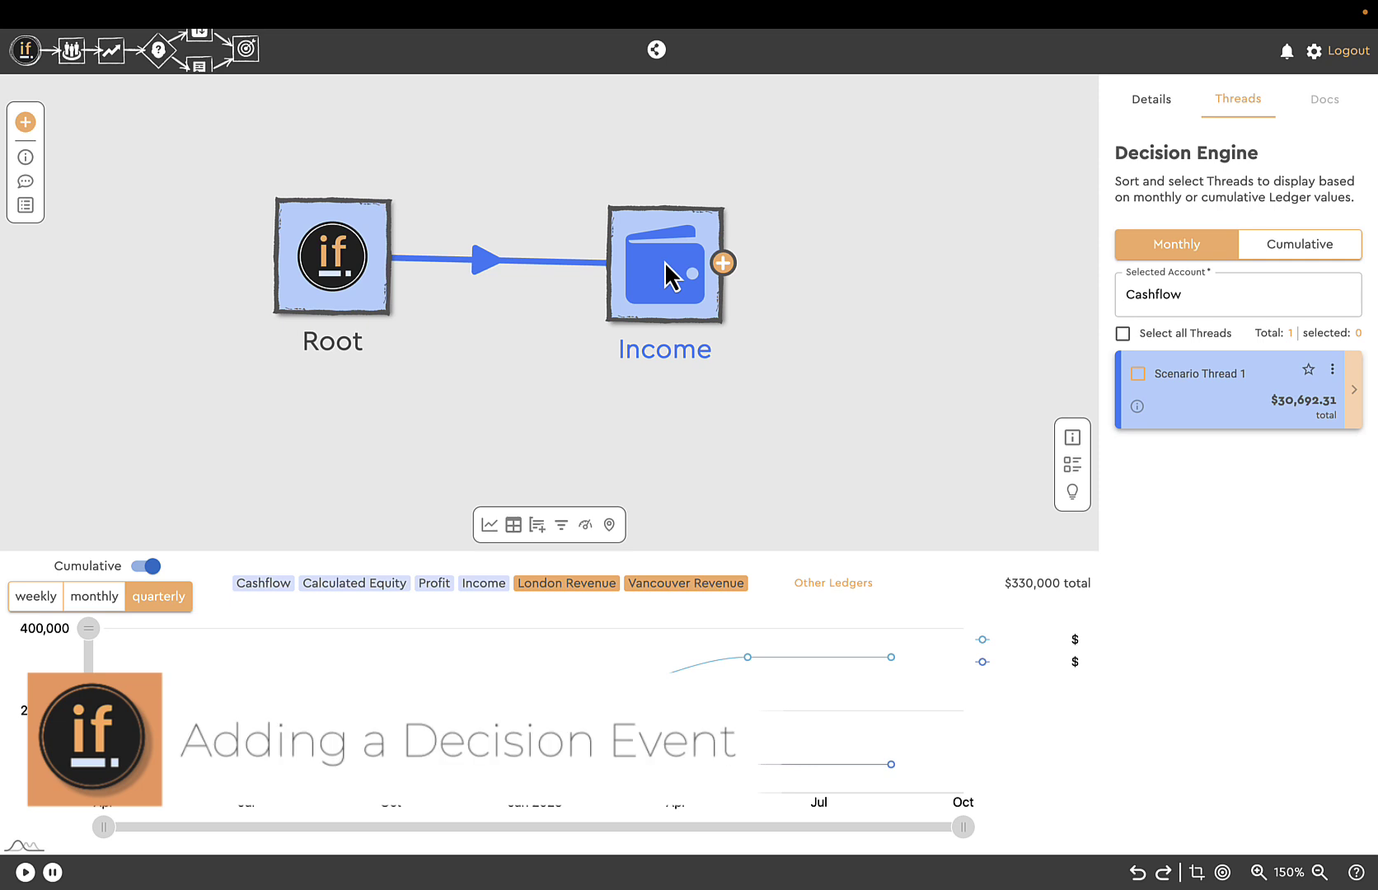
{"action": "left_click_drag", "start_coordinate": [665, 263], "coordinate": [646, 192]}
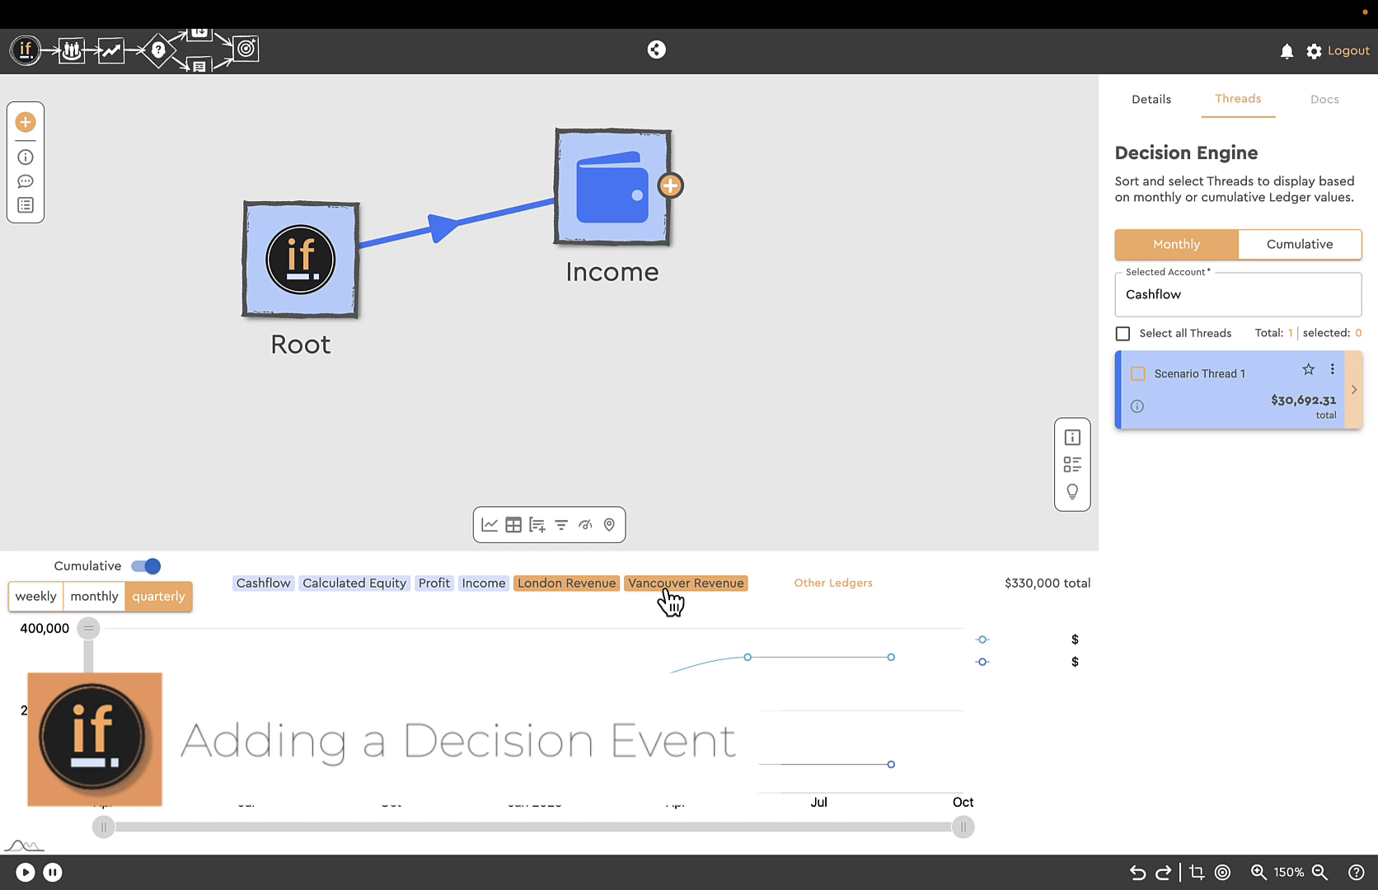
{"action": "left_click", "coordinate": [622, 207]}
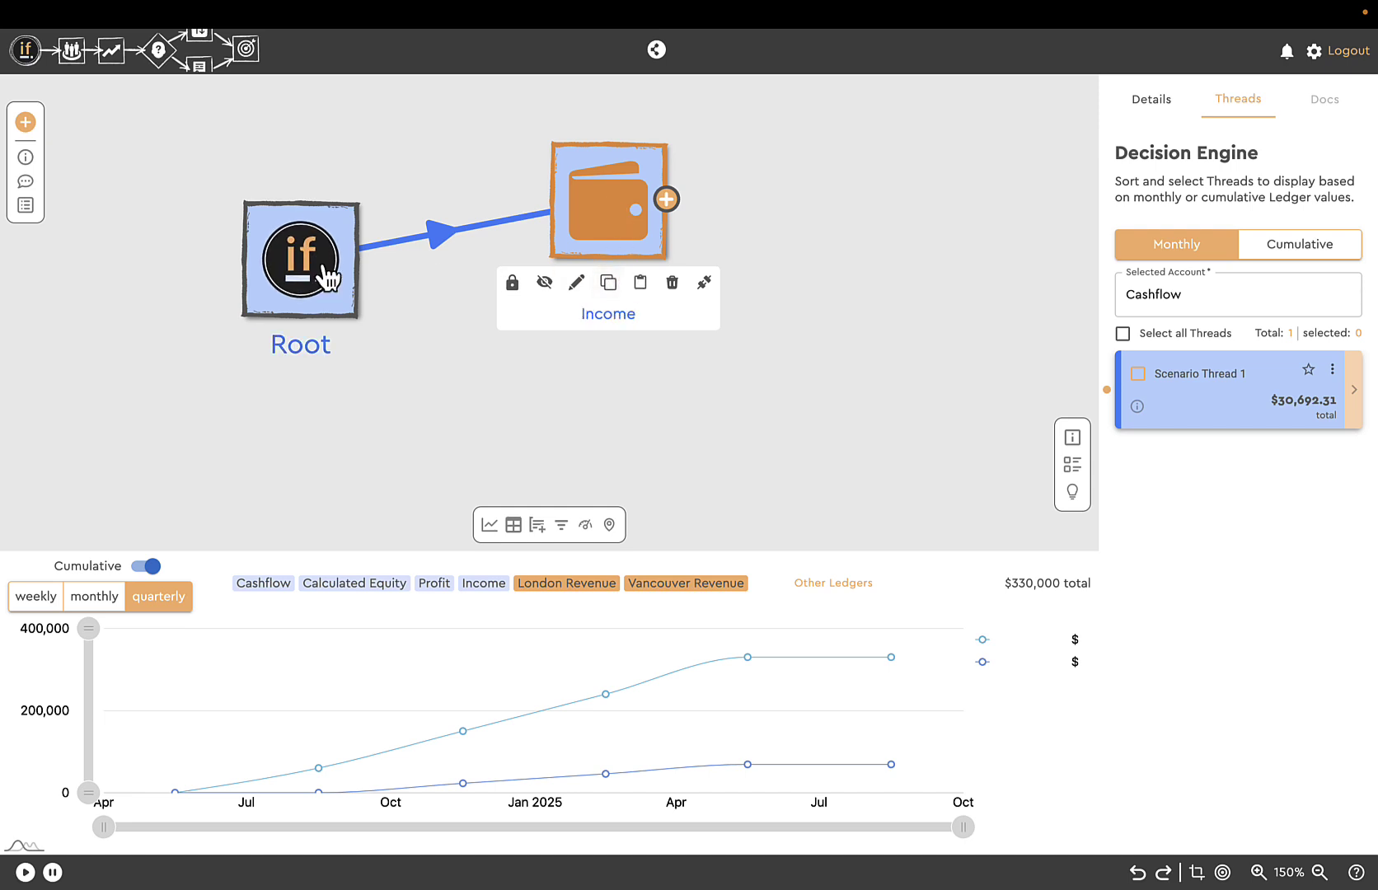
{"action": "left_click", "coordinate": [697, 235]}
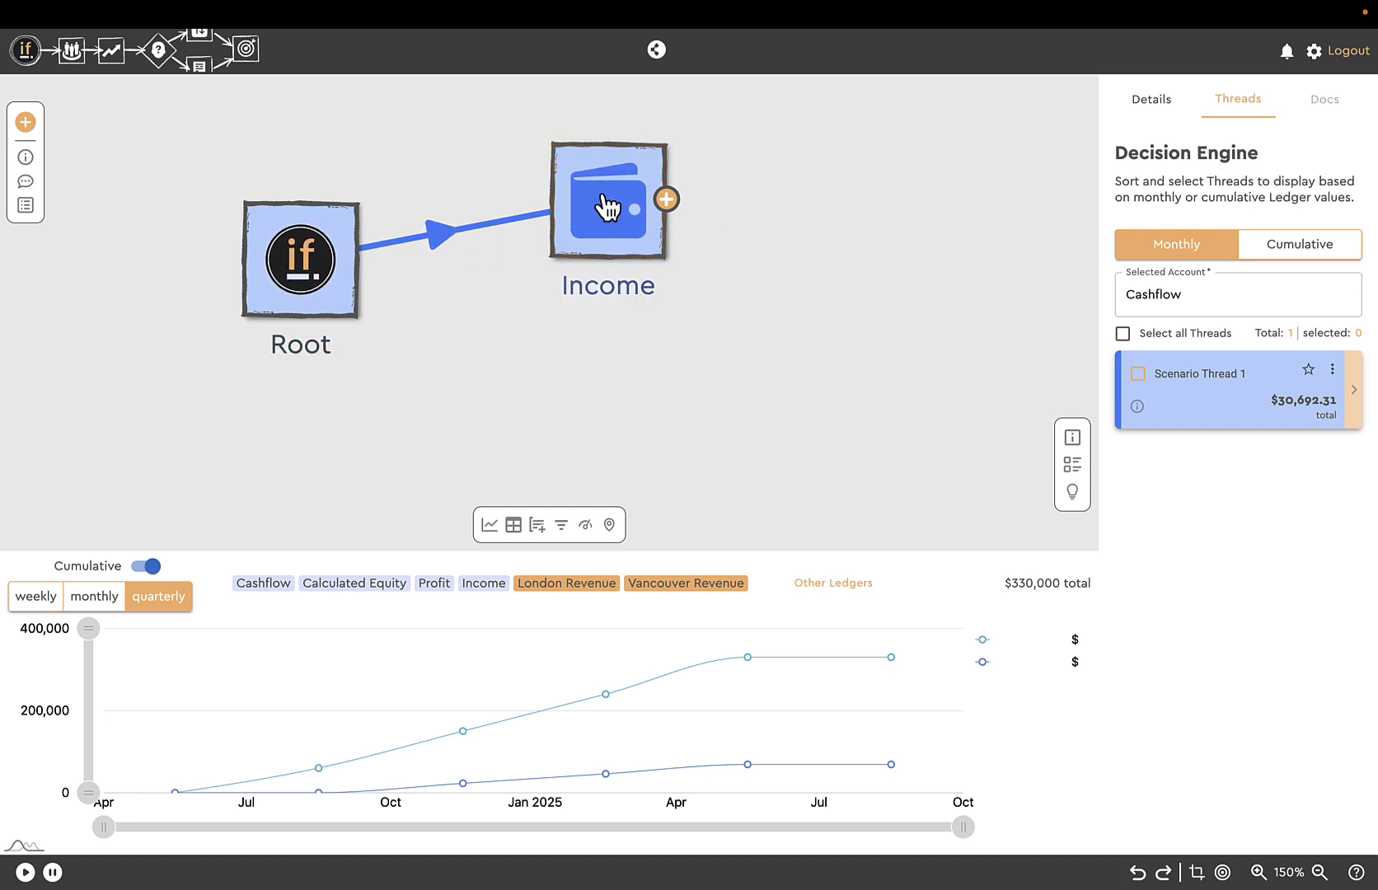
{"action": "left_click_drag", "start_coordinate": [606, 206], "coordinate": [620, 216]}
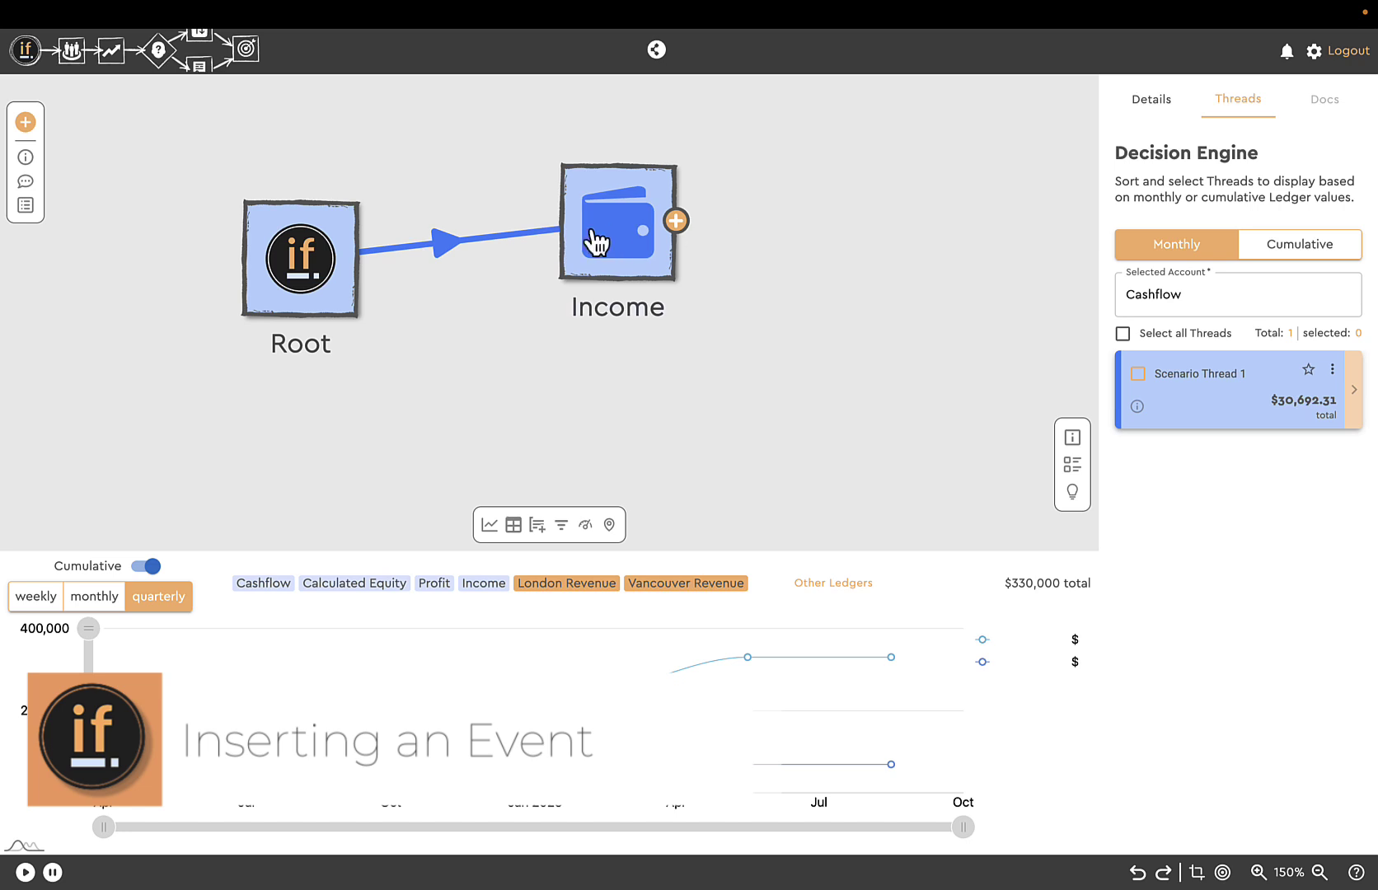
Step: Insert a Decision event from the utility events into the connection between Root and Income
{"action": "left_click", "coordinate": [446, 255]}
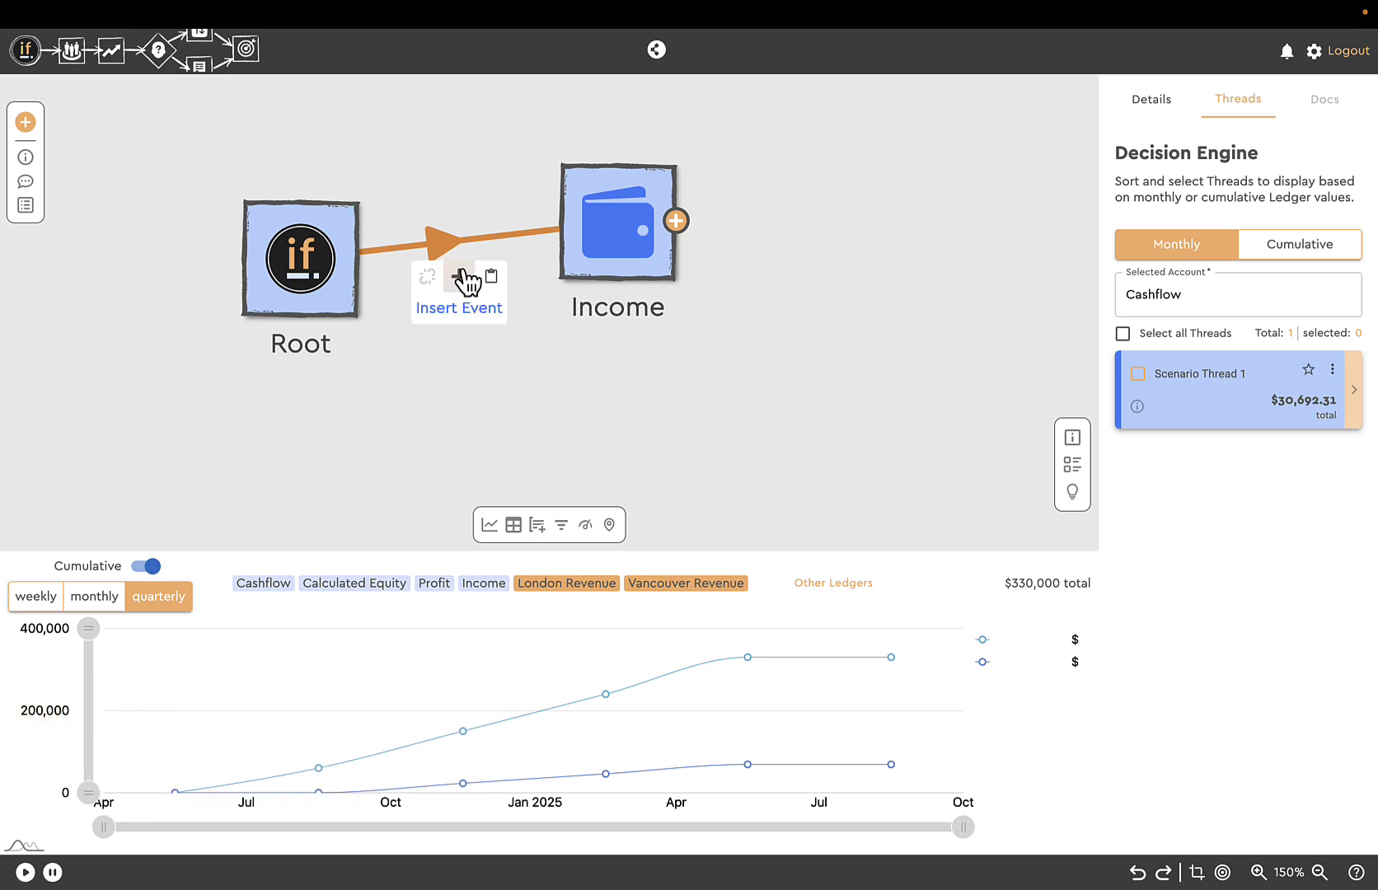
{"action": "left_click", "coordinate": [459, 277]}
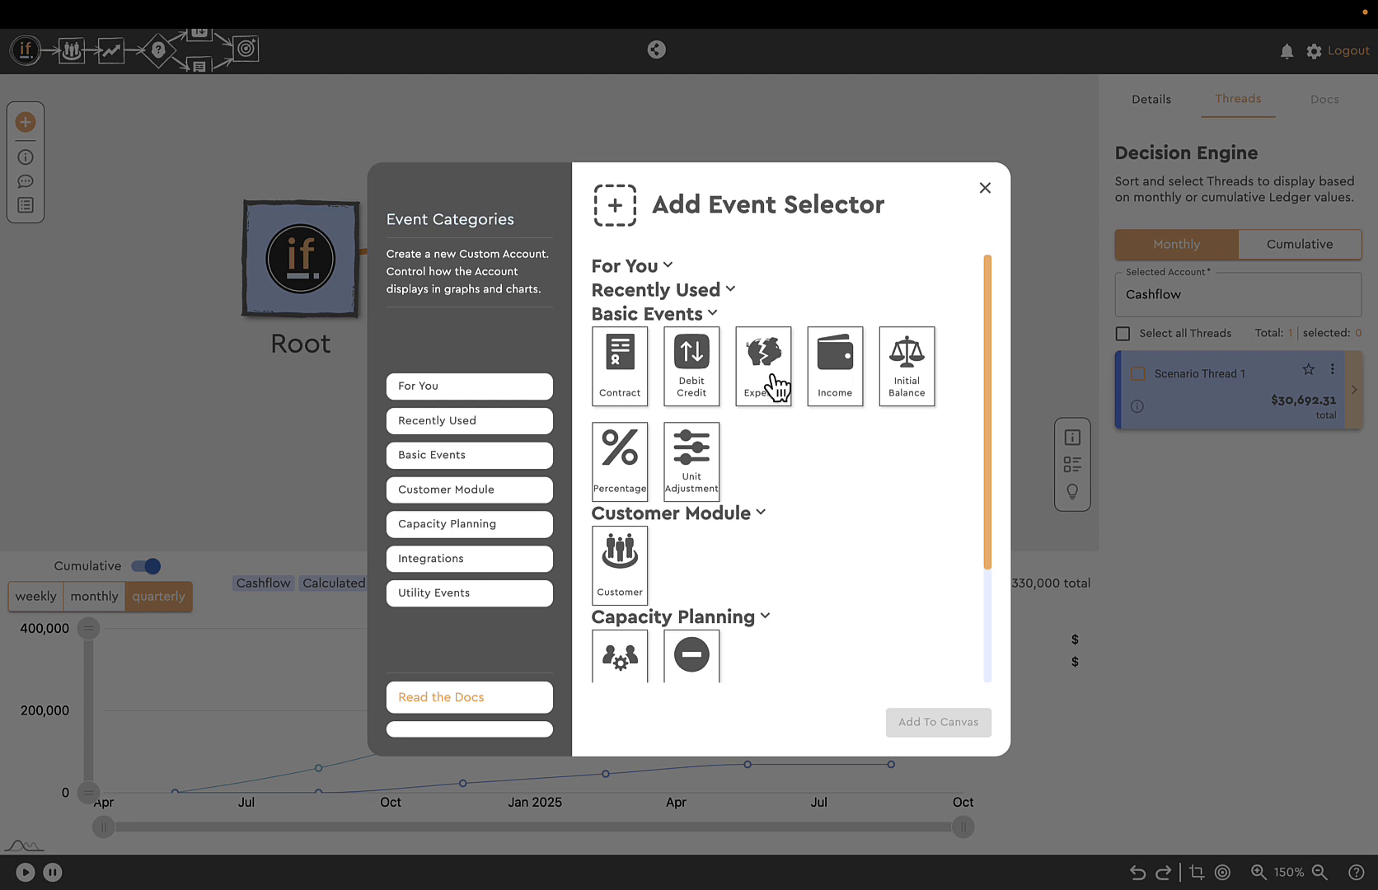
{"action": "scroll", "coordinate": [787, 390], "scroll_direction": "down", "scroll_amount": 2}
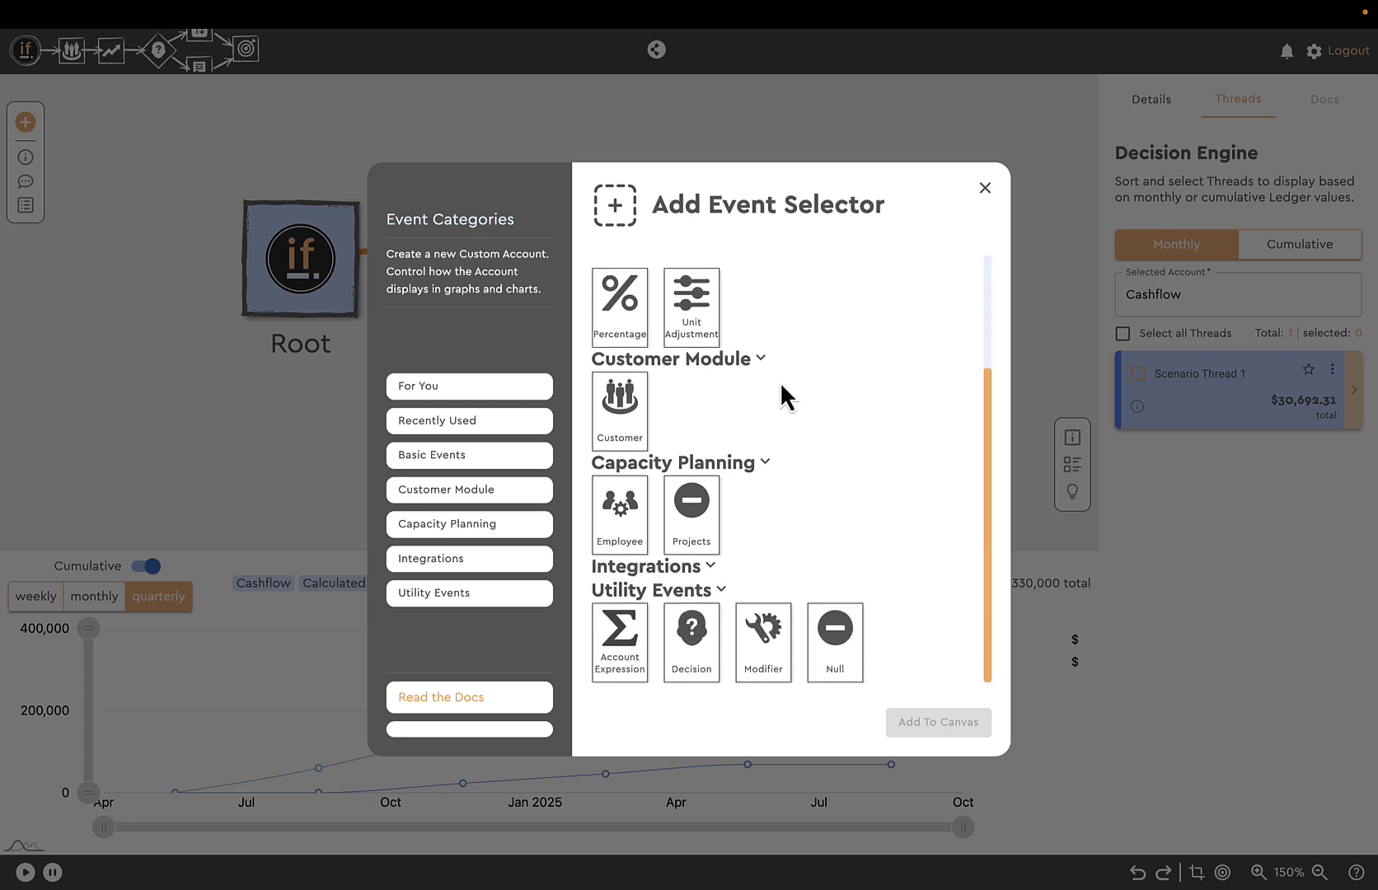
{"action": "left_click", "coordinate": [692, 639]}
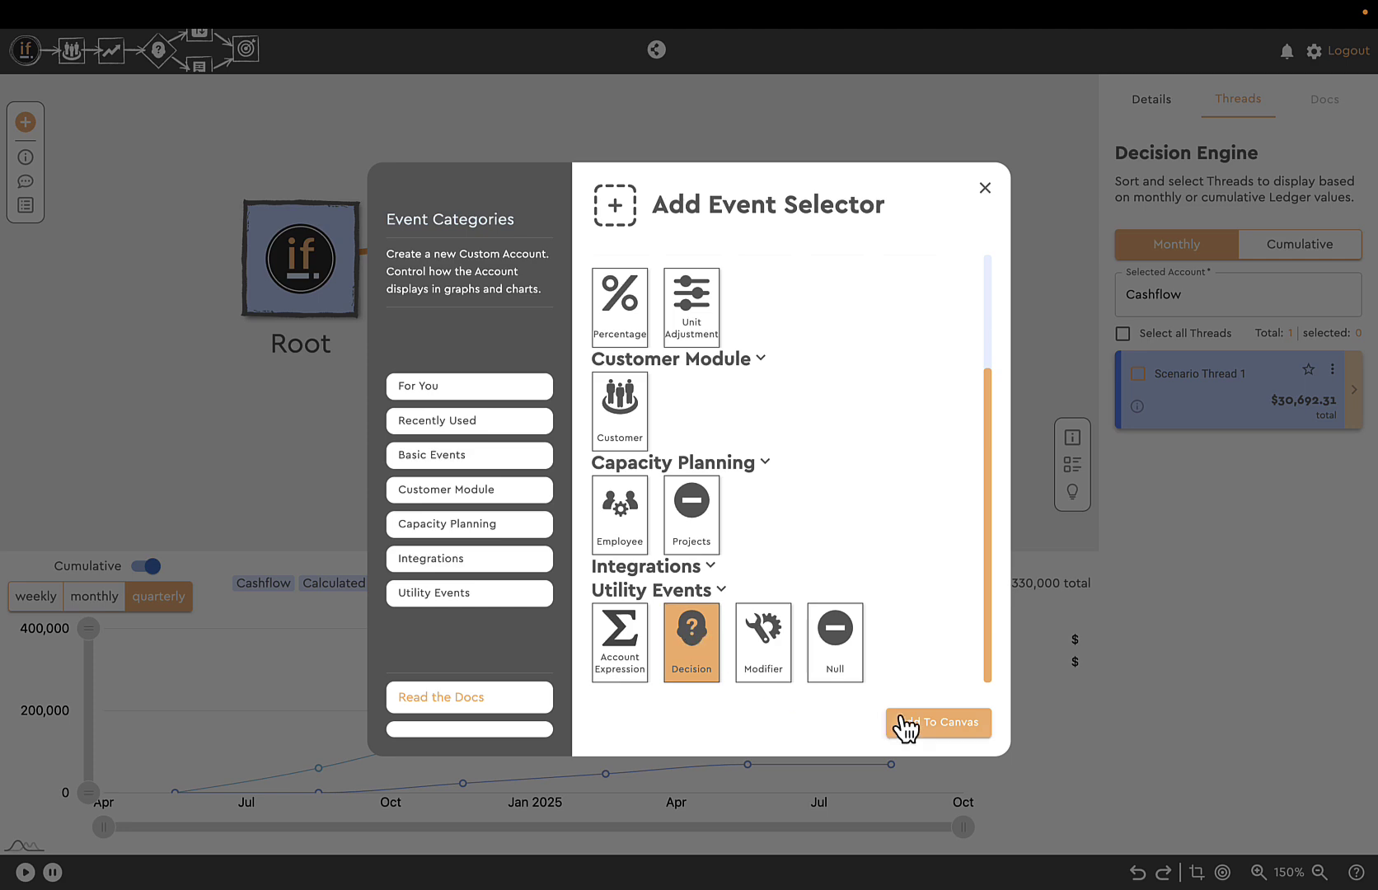
{"action": "left_click", "coordinate": [935, 728]}
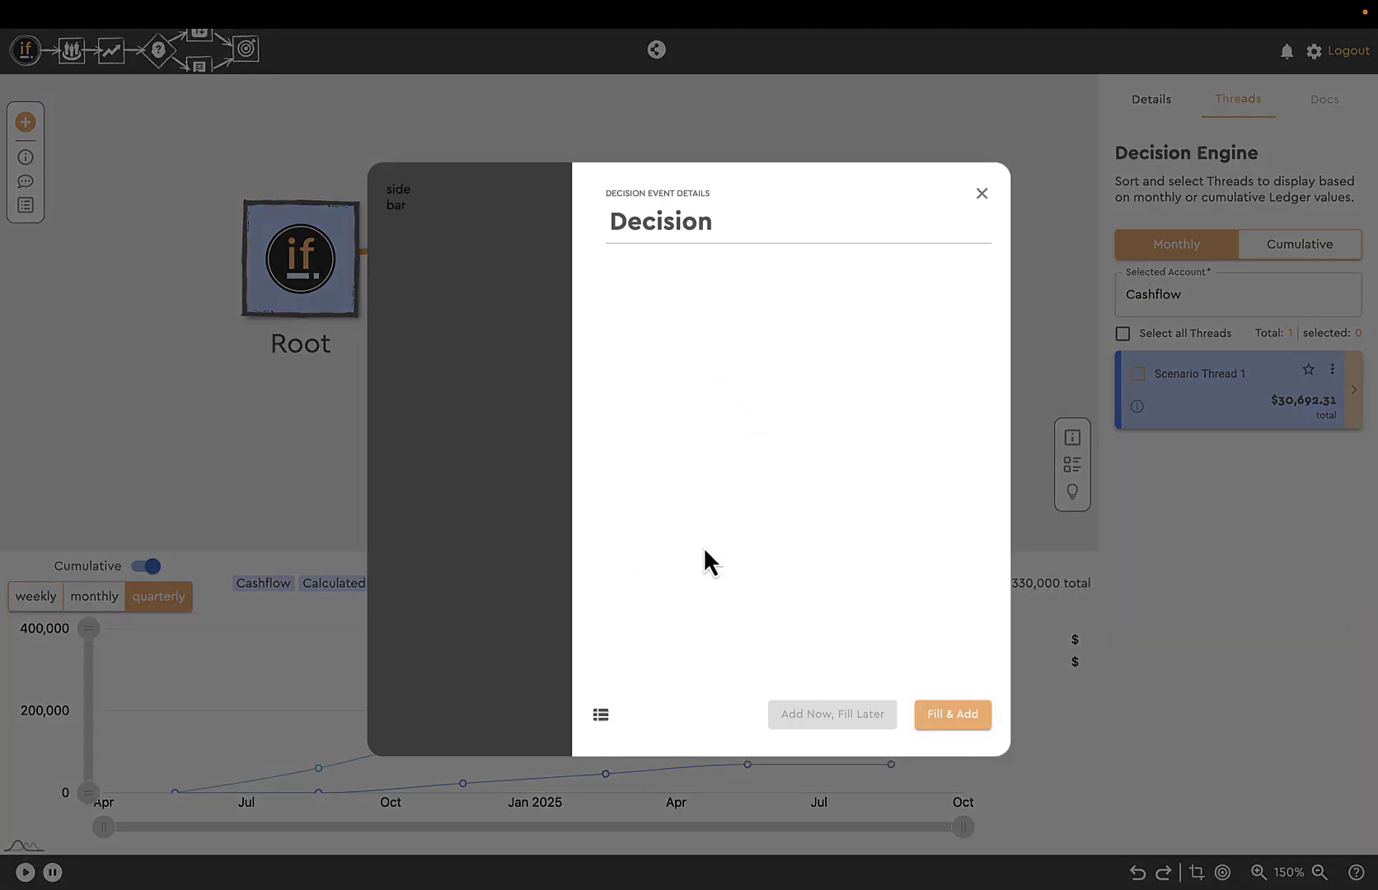
Step: Name the decision event Revenue Options, add it to the canvas and place it midway between Root and Income
{"action": "left_click", "coordinate": [731, 230]}
{"action": "left_click_drag", "start_coordinate": [660, 220], "coordinate": [586, 218]}
{"action": "type", "text": "Reven"}
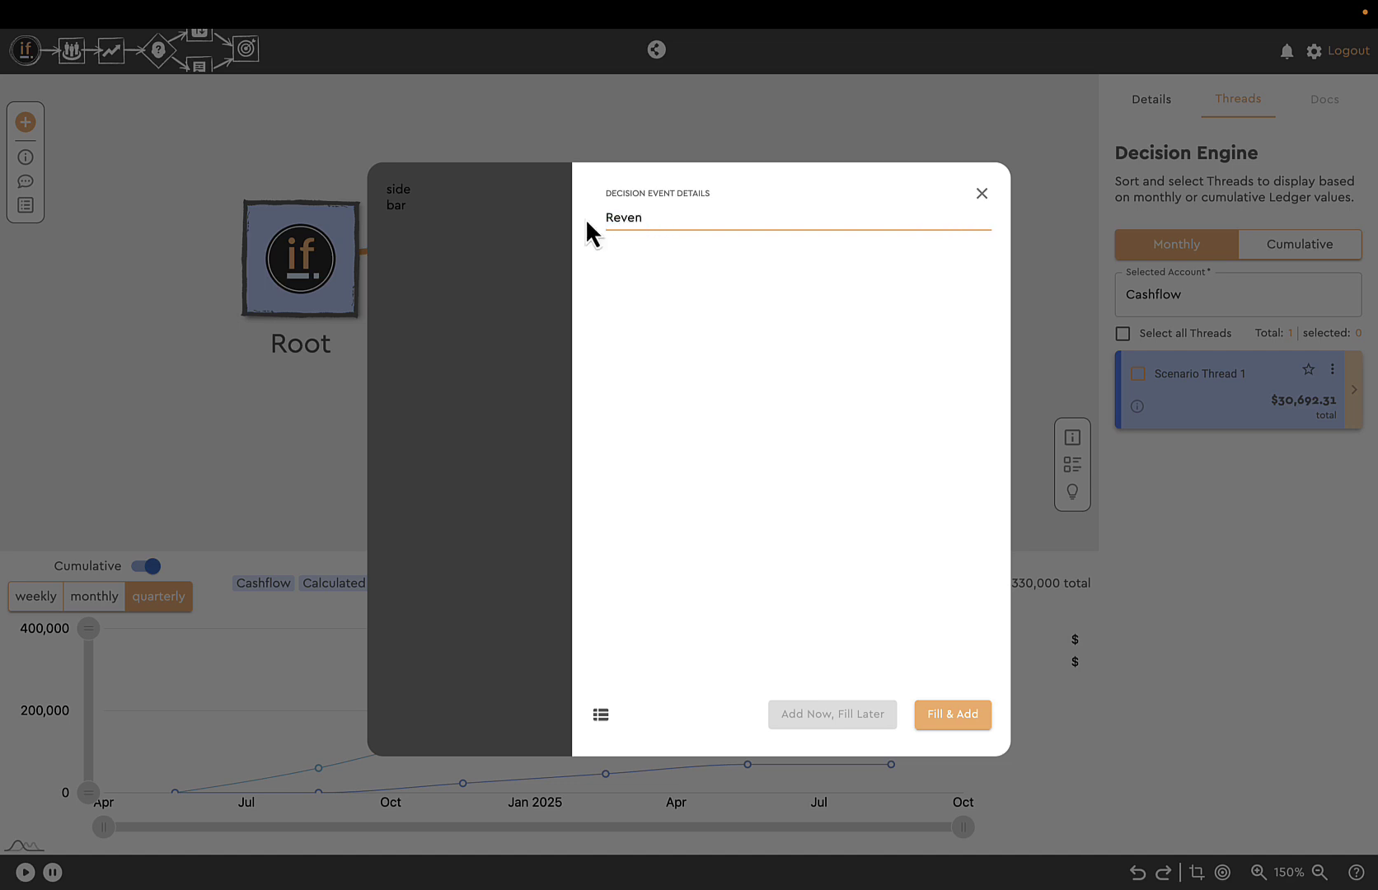
{"action": "type", "text": "ue Options"}
{"action": "left_click", "coordinate": [951, 713]}
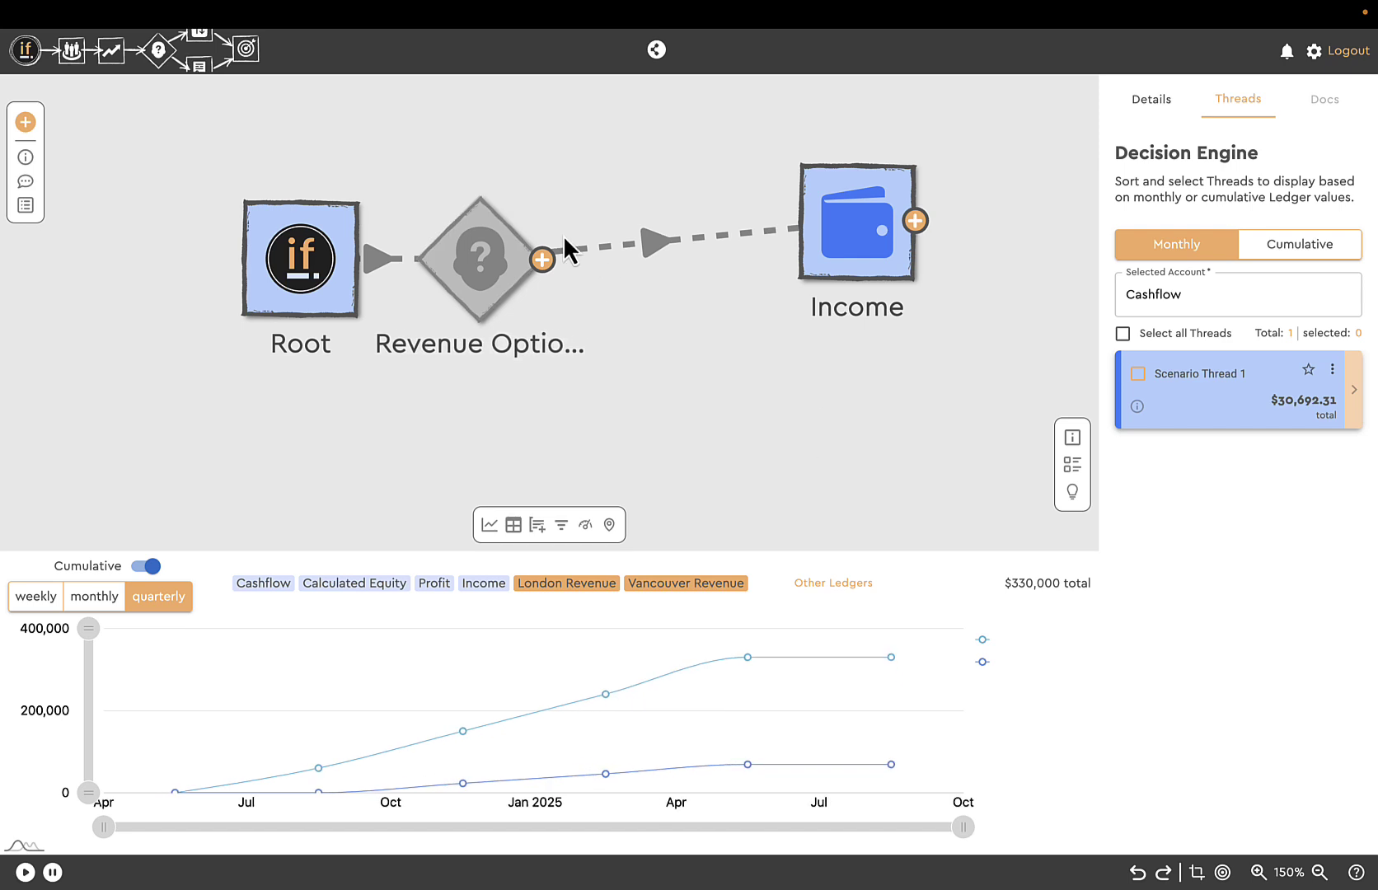
{"action": "left_click_drag", "start_coordinate": [511, 271], "coordinate": [560, 258]}
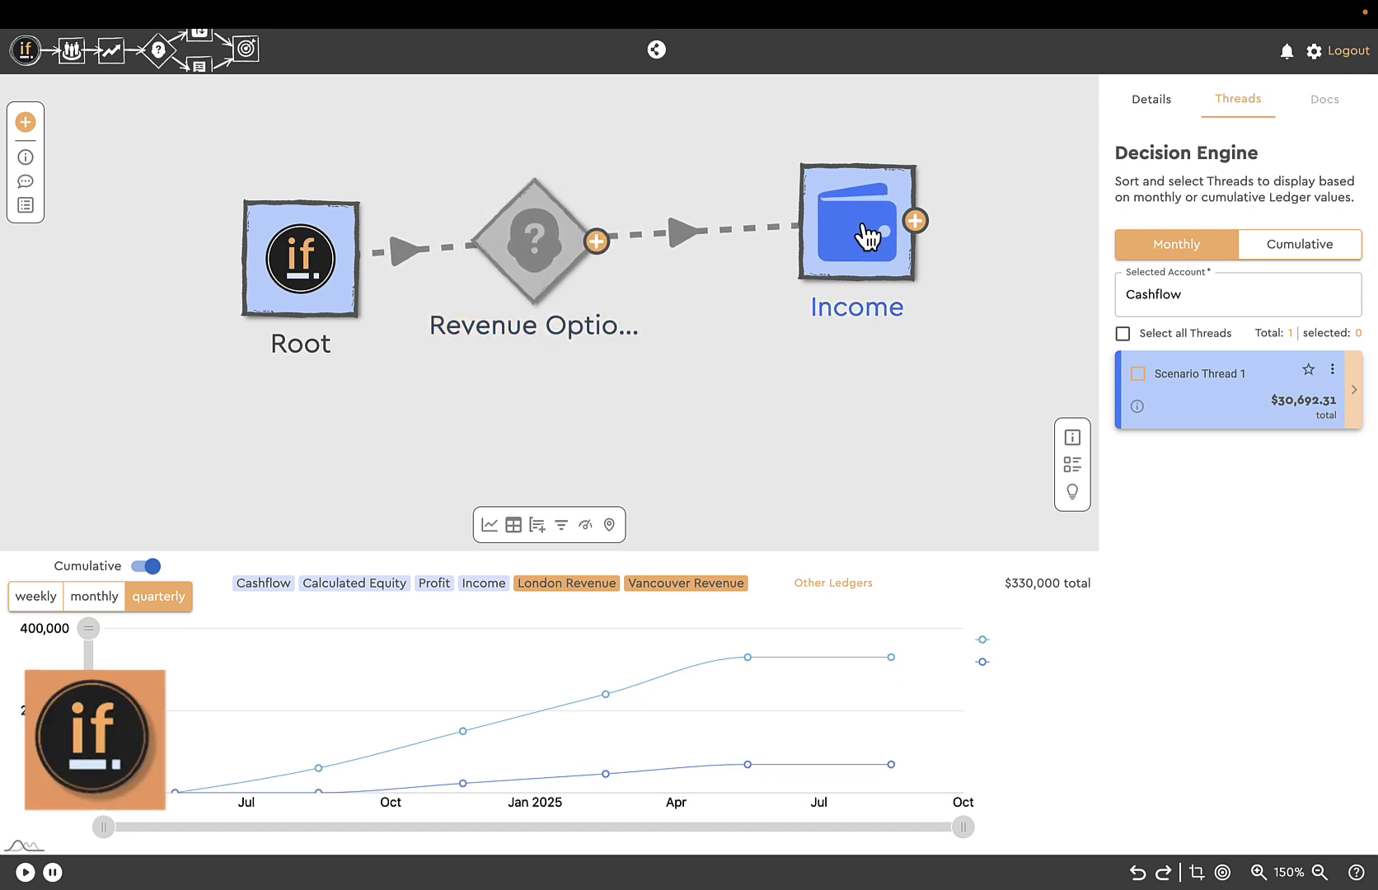
Step: Copy the Income event
{"action": "left_click", "coordinate": [855, 235]}
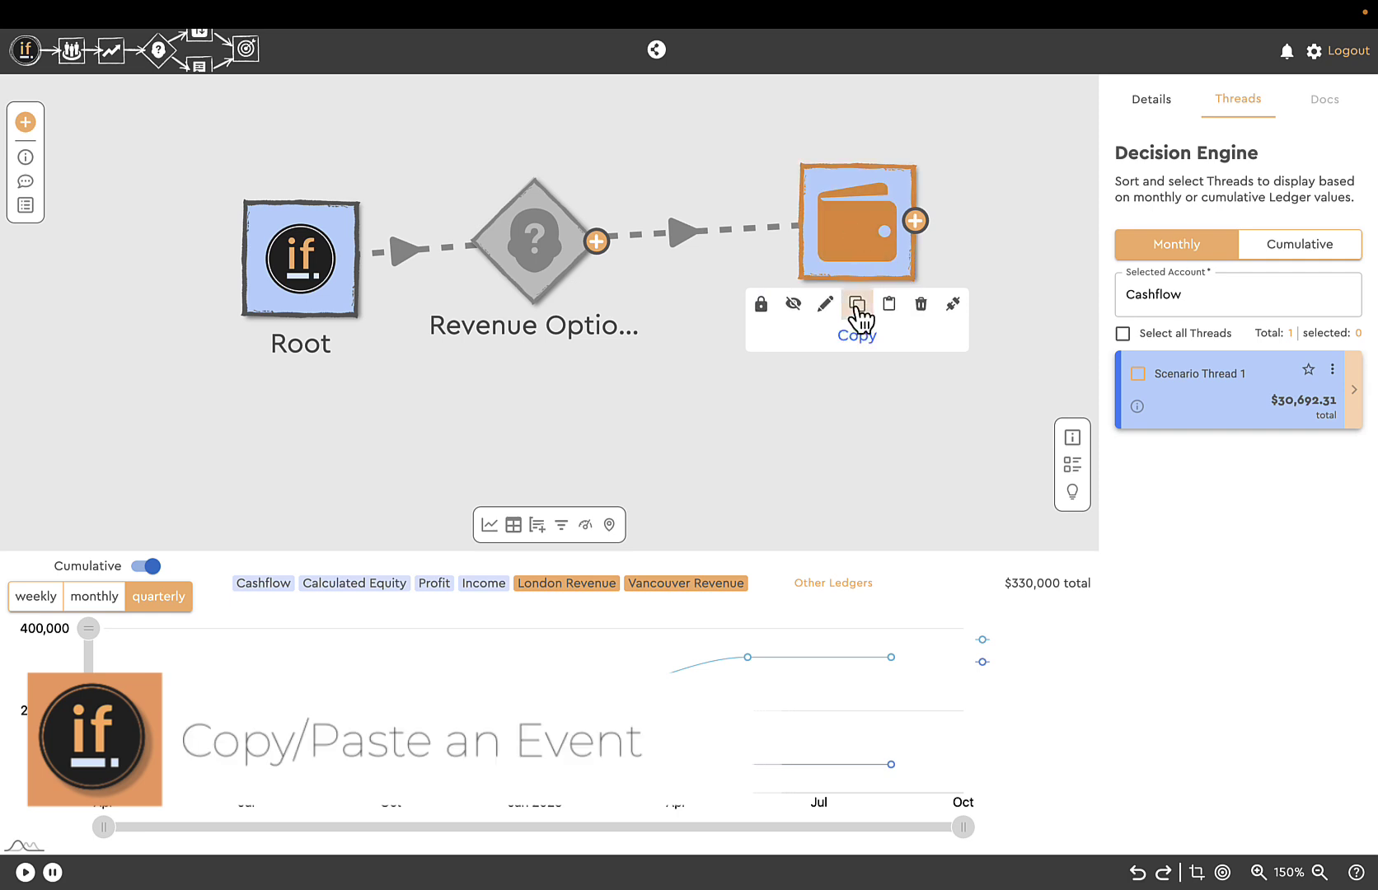
{"action": "left_click", "coordinate": [857, 305]}
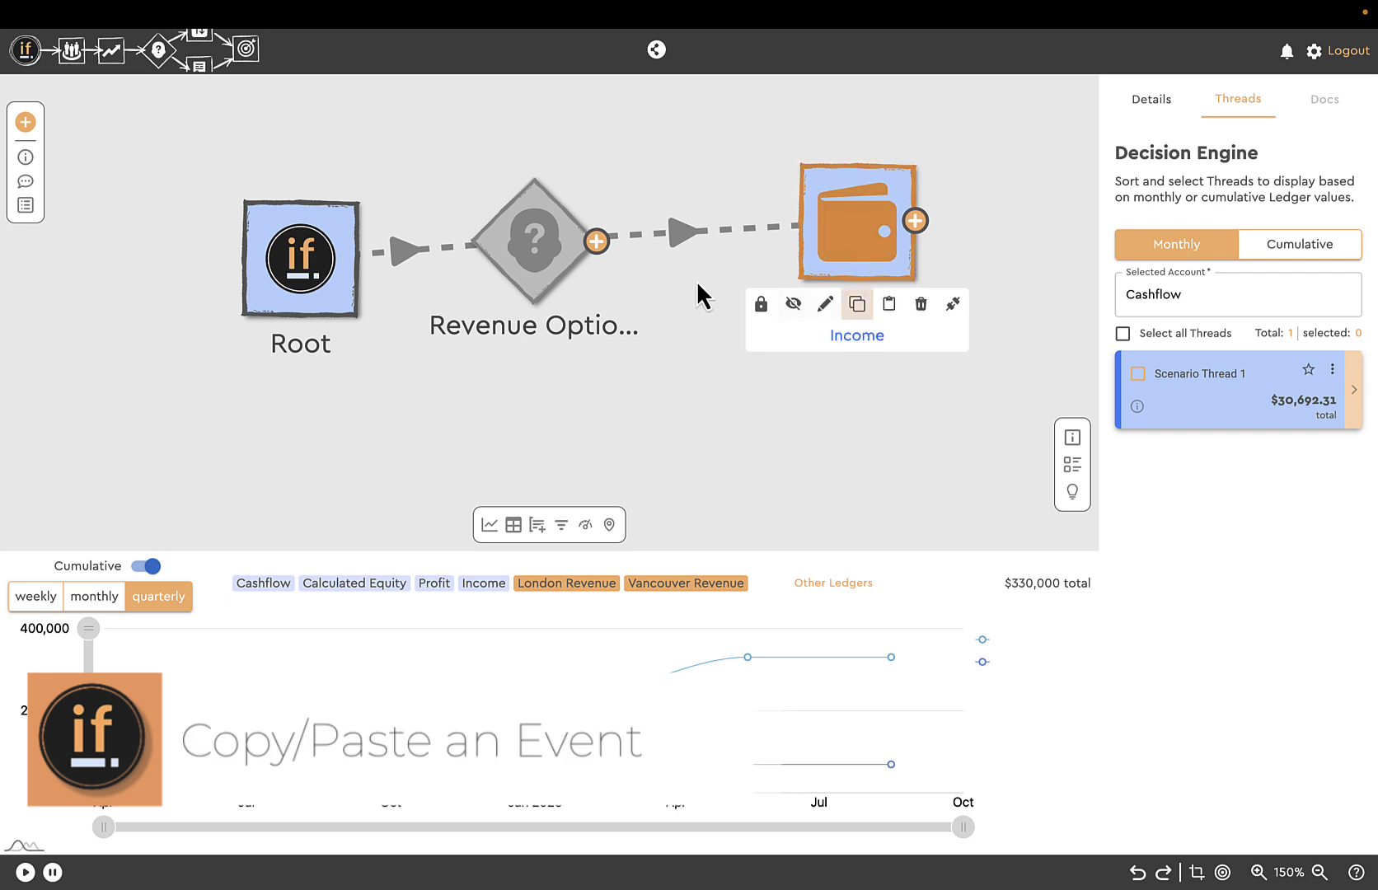
Step: Paste the copied income event into the connection between Revenue Options and Income and space it between them
{"action": "left_click", "coordinate": [541, 253]}
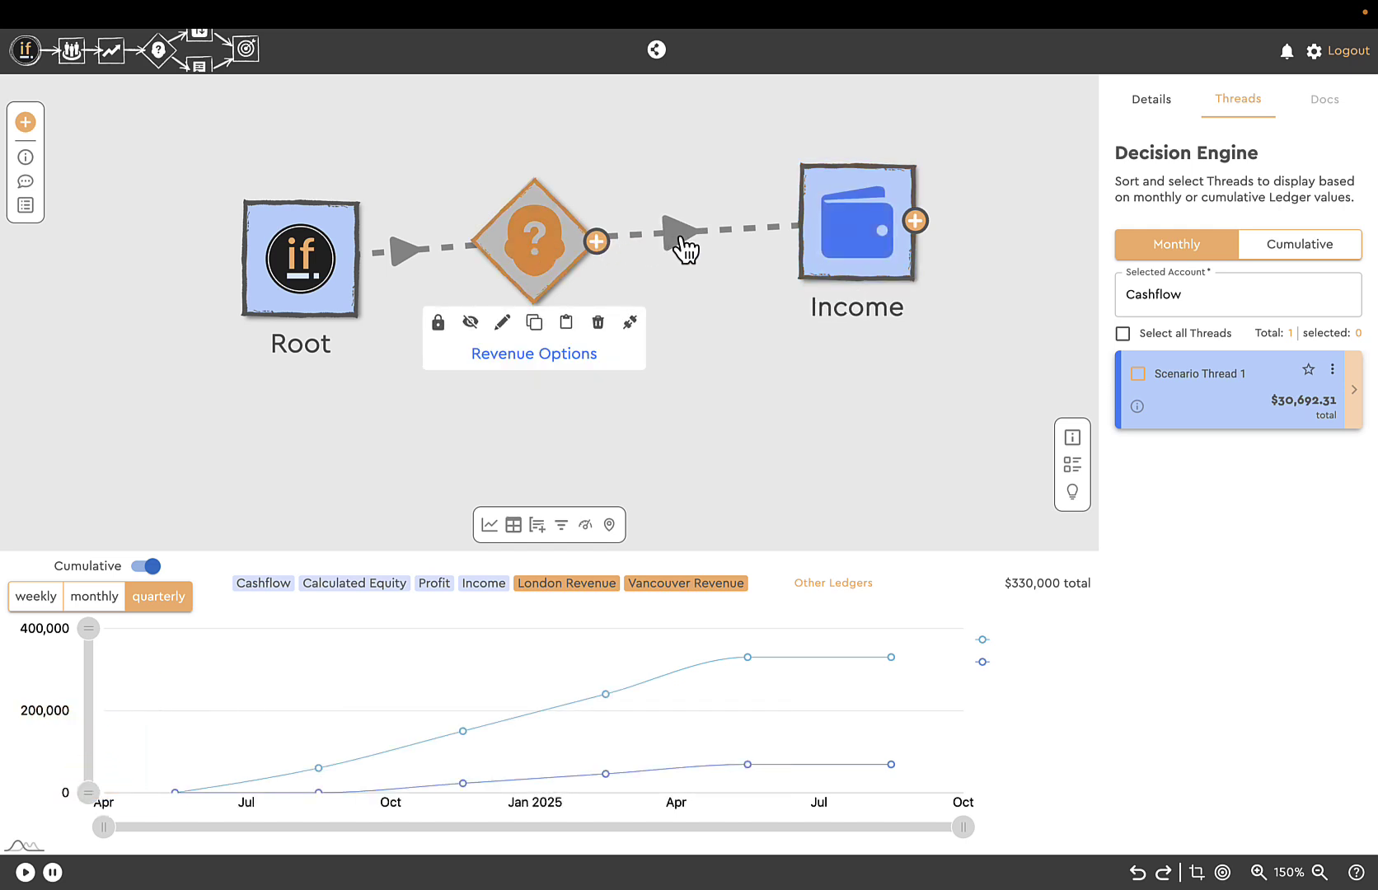
{"action": "left_click", "coordinate": [684, 247]}
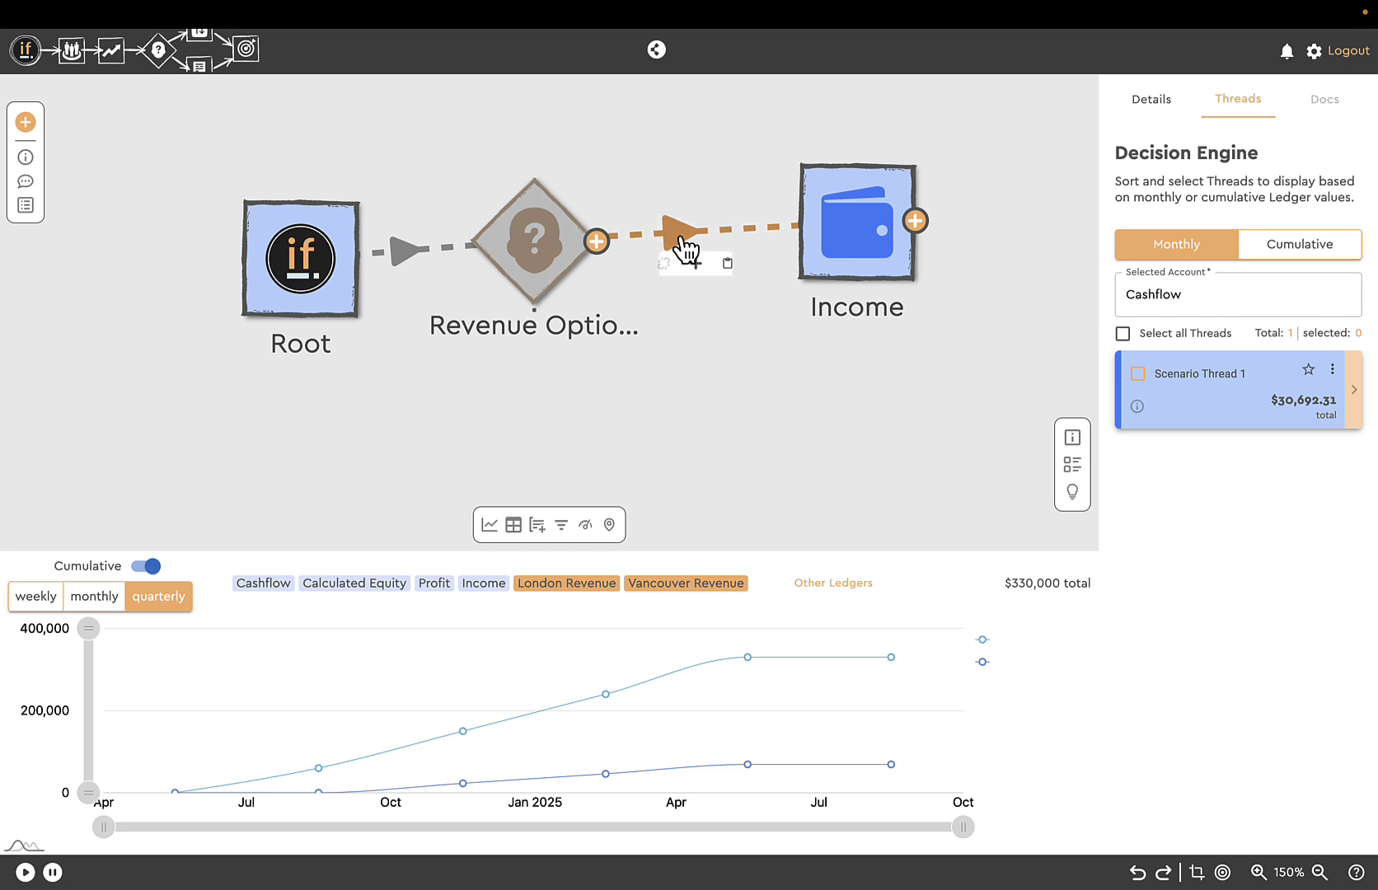
{"action": "left_click", "coordinate": [727, 272]}
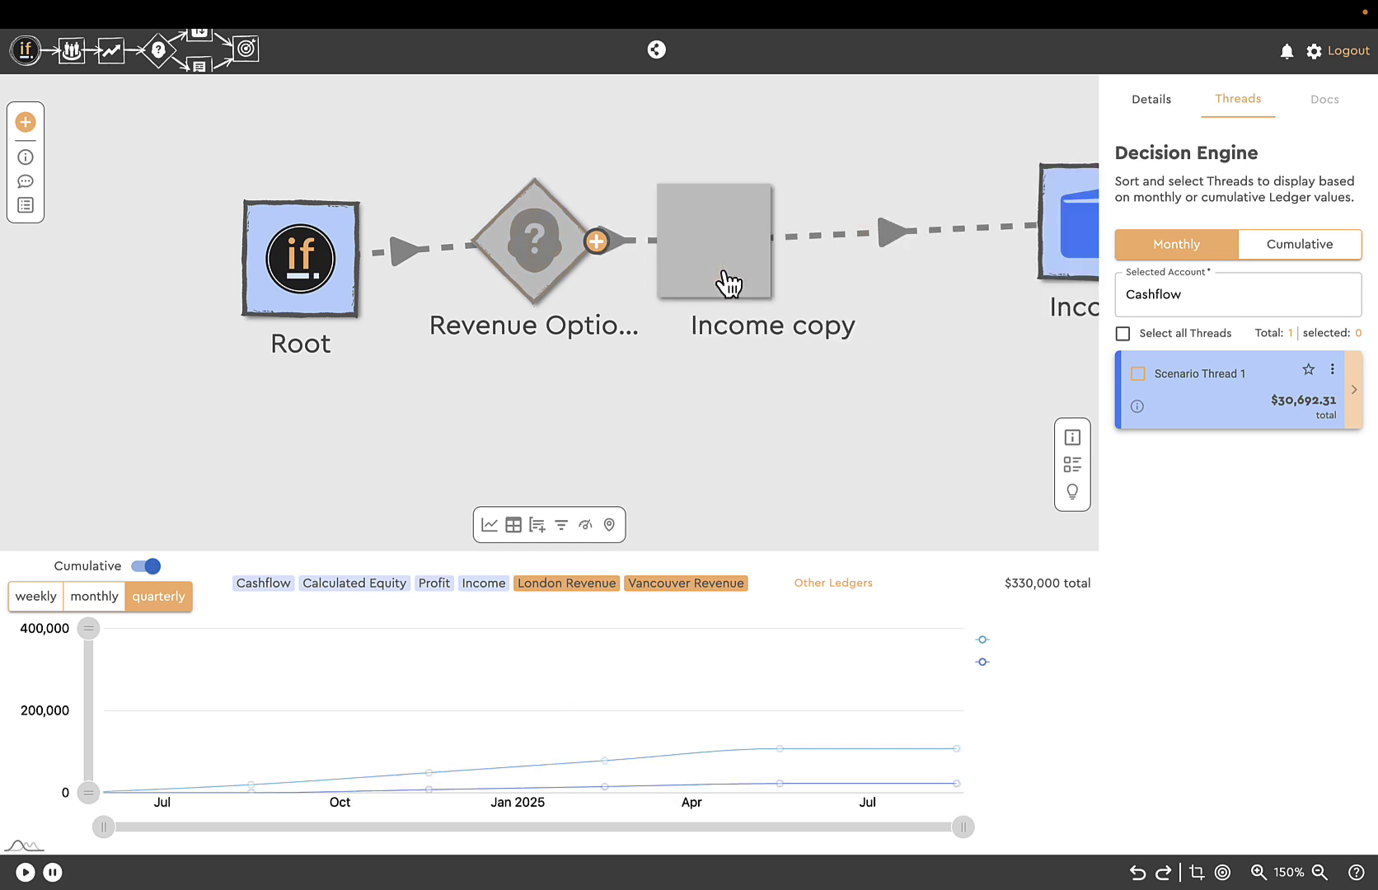
{"action": "left_click_drag", "start_coordinate": [748, 262], "coordinate": [828, 243]}
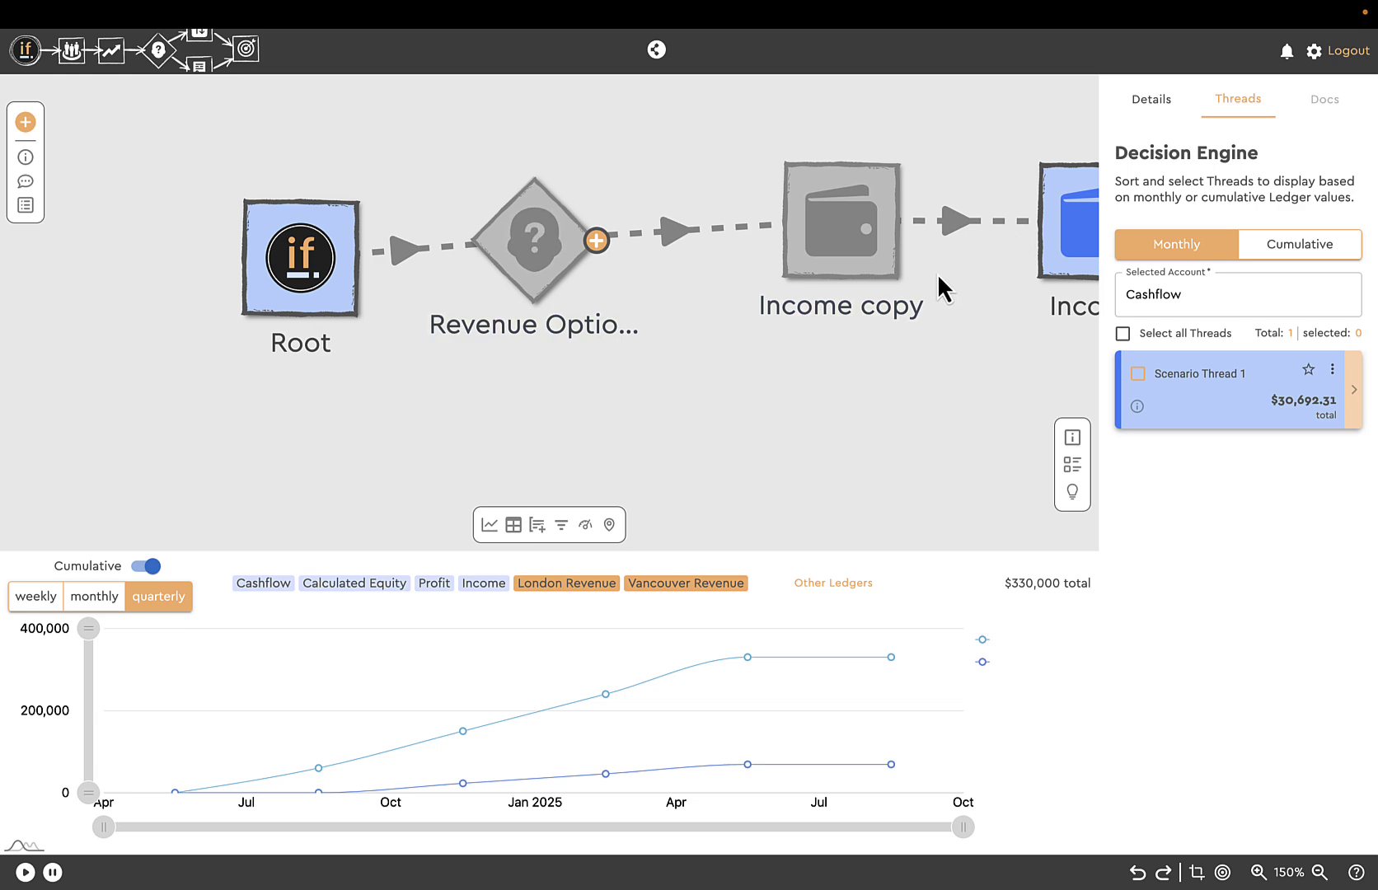
Step: Delete the Income copy event that sits between Revenue Options and Income
{"action": "scroll", "coordinate": [938, 286], "scroll_direction": "right", "scroll_amount": 3}
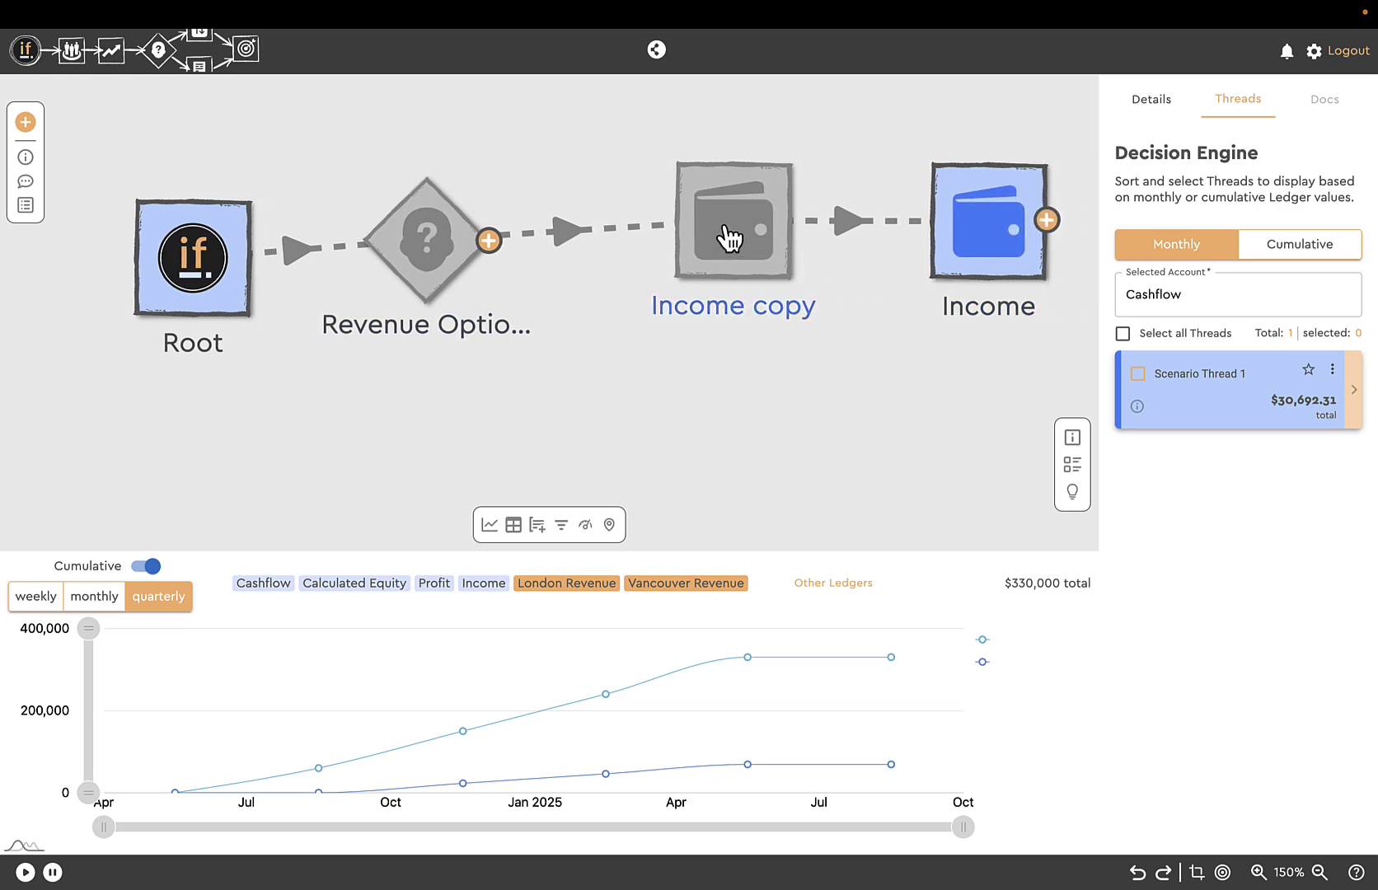
{"action": "left_click", "coordinate": [793, 306]}
{"action": "left_click", "coordinate": [797, 305]}
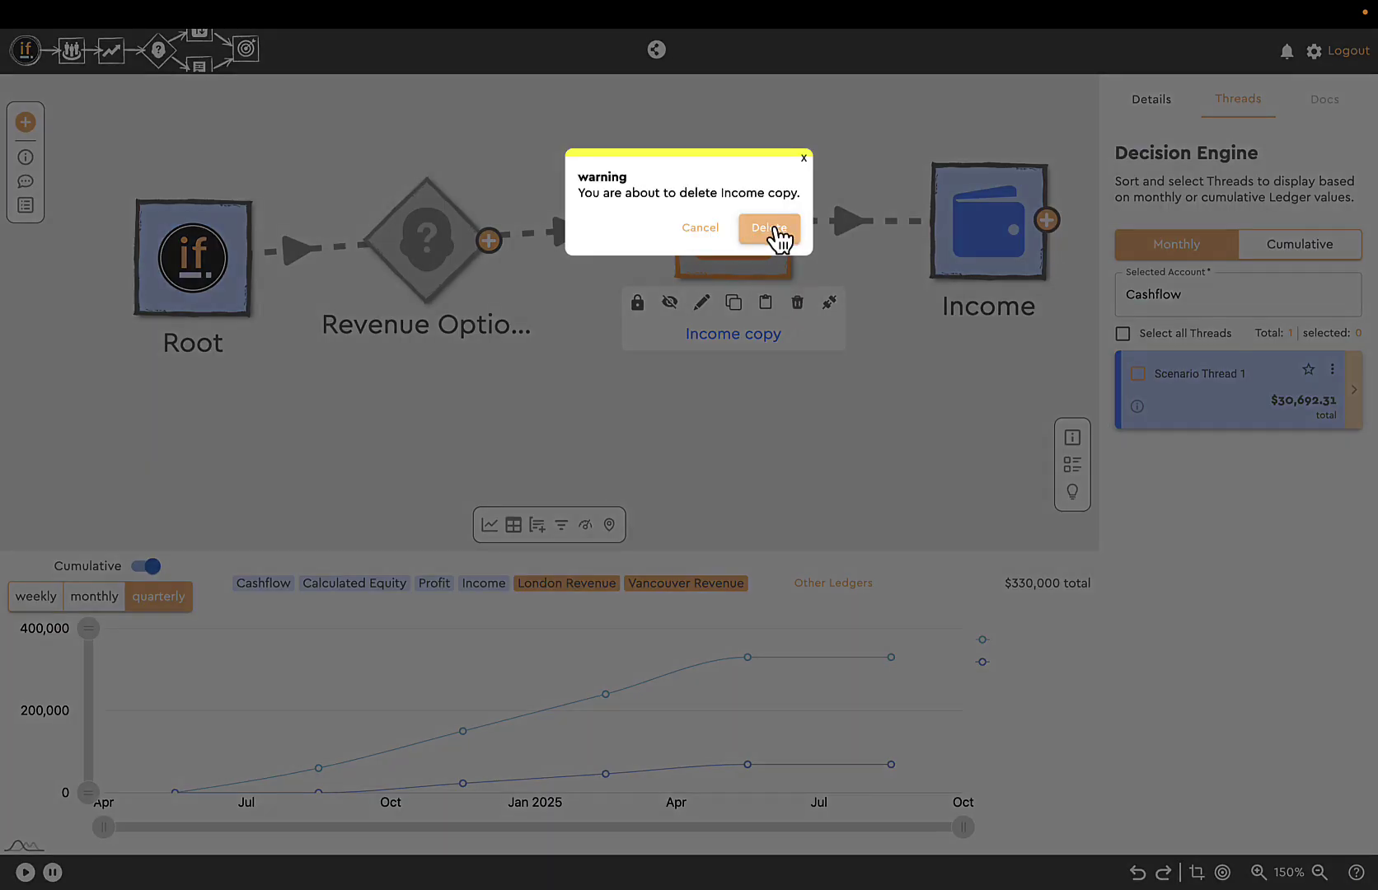
{"action": "left_click", "coordinate": [778, 234]}
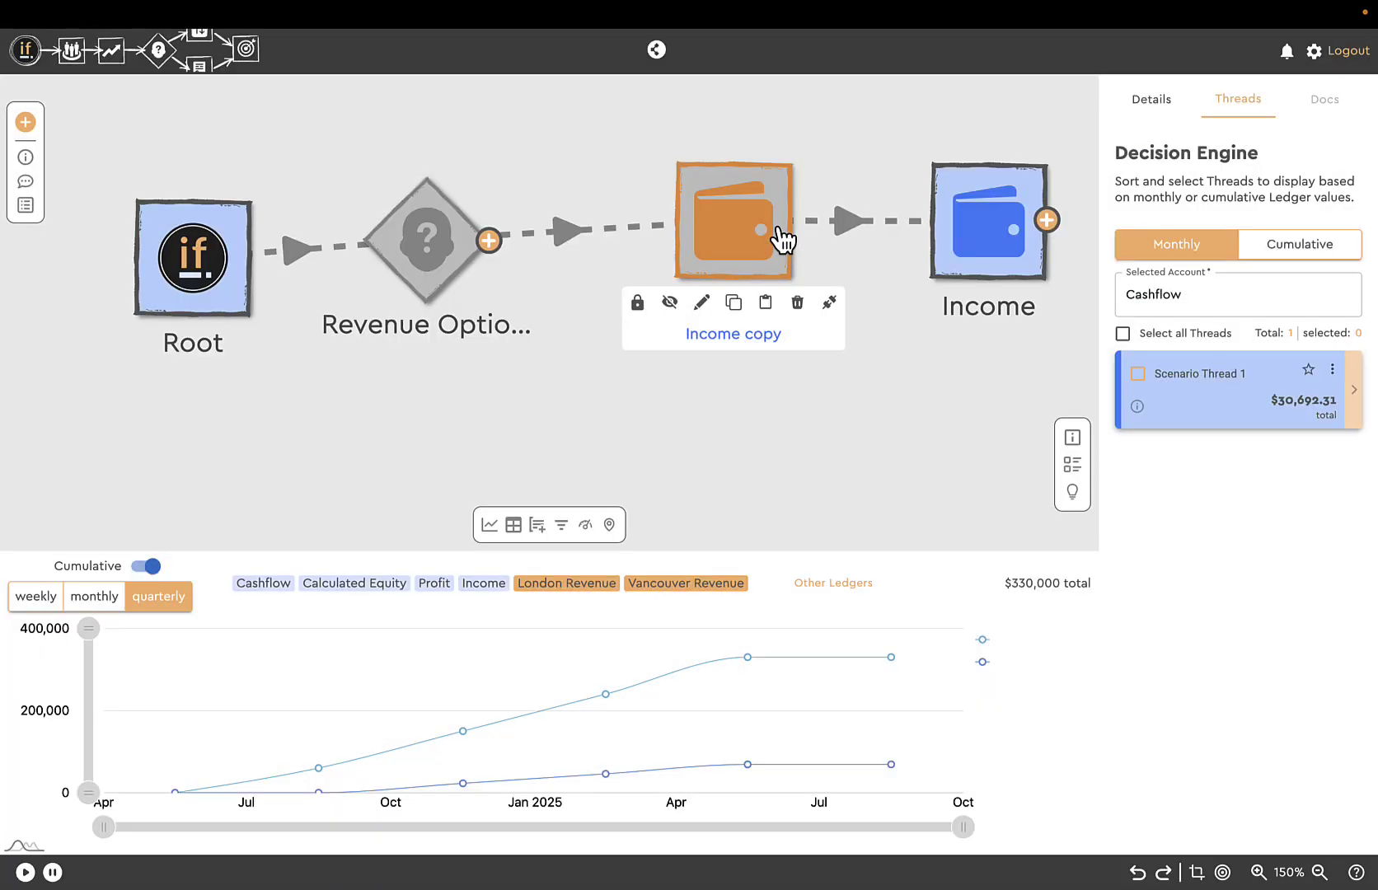
Step: Paste the copied income event as a second branch of Revenue Options, and arrange Income above it and the copy below
{"action": "left_click", "coordinate": [428, 249]}
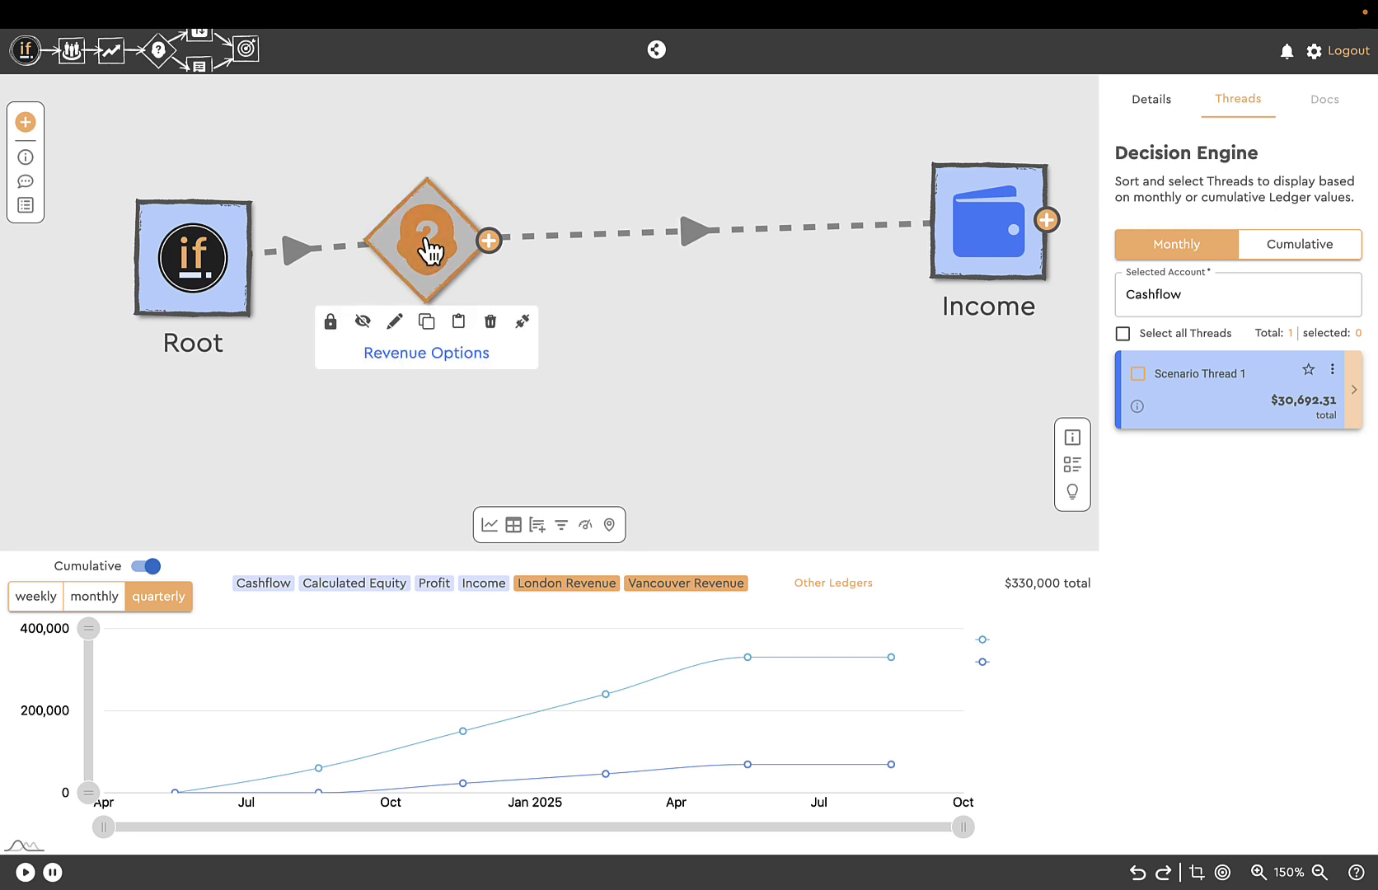
{"action": "left_click", "coordinate": [462, 323]}
{"action": "left_click_drag", "start_coordinate": [615, 249], "coordinate": [673, 352]}
{"action": "left_click_drag", "start_coordinate": [981, 247], "coordinate": [701, 91]}
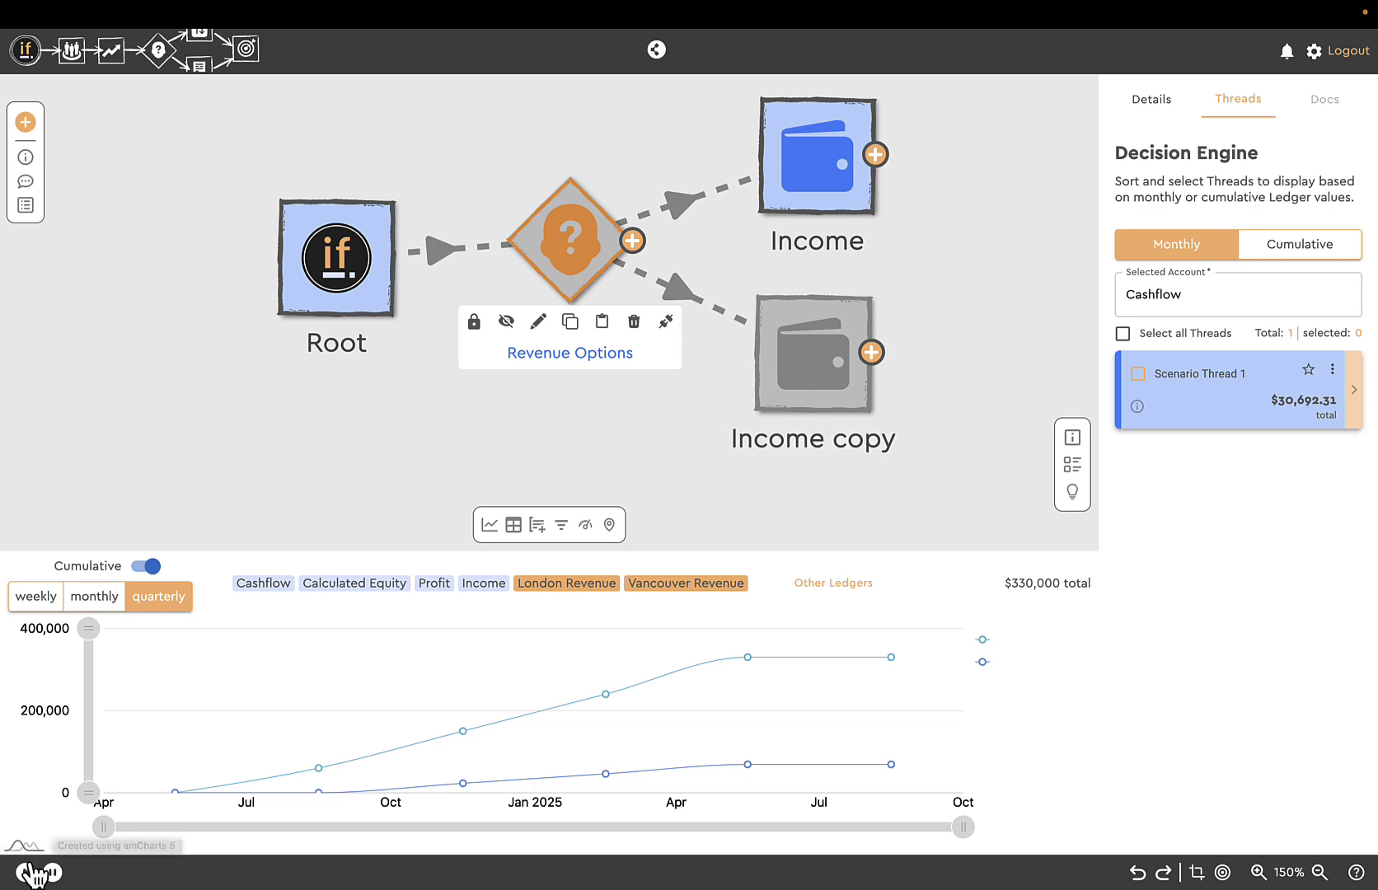
Step: Open the Income copy event and rename it Income Event 2
{"action": "double_click", "coordinate": [816, 367]}
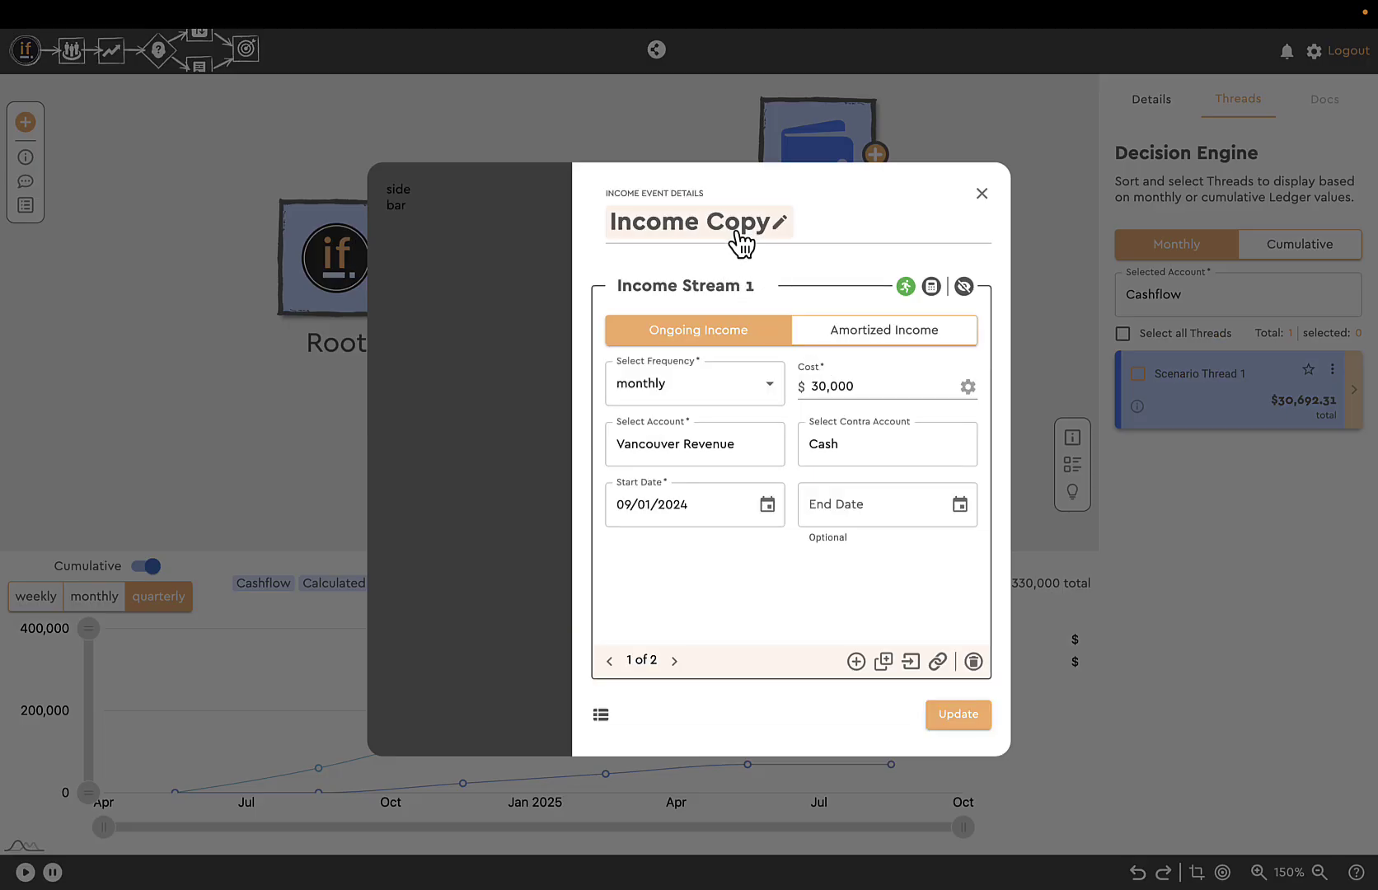
{"action": "left_click", "coordinate": [763, 224]}
{"action": "left_click", "coordinate": [711, 221]}
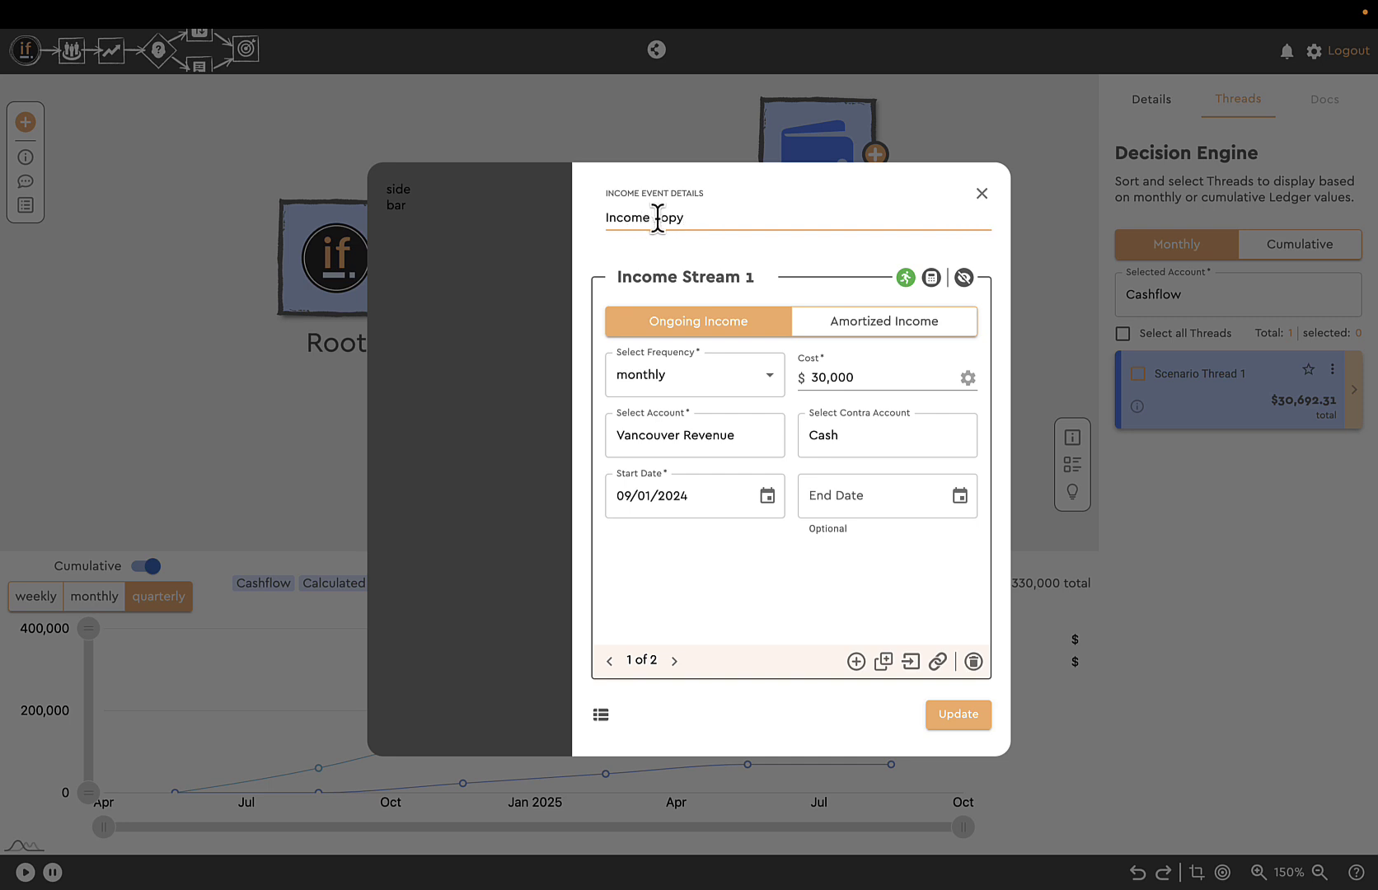
{"action": "left_click_drag", "start_coordinate": [649, 218], "coordinate": [720, 217]}
{"action": "left_click", "coordinate": [617, 668]}
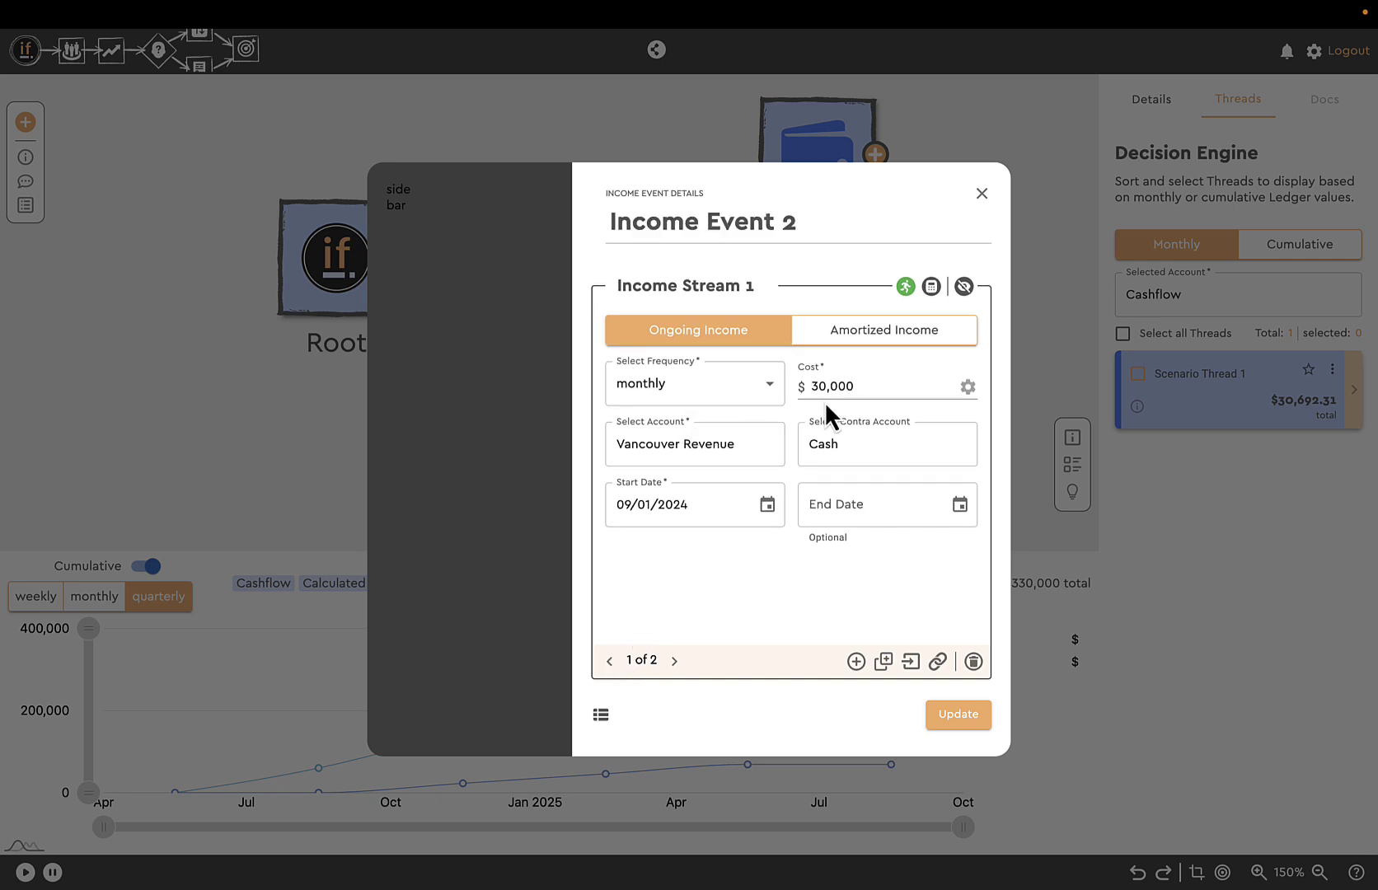
Step: Set the cost of Income Stream 1 in Income Event 2 to 50,000
{"action": "left_click_drag", "start_coordinate": [851, 385], "coordinate": [801, 384]}
{"action": "type", "text": "50"}
{"action": "type", "text": "000"}
Step: Set Income Stream 2's cost to 12,000 and its start date to 01/01/2025
{"action": "left_click", "coordinate": [674, 660]}
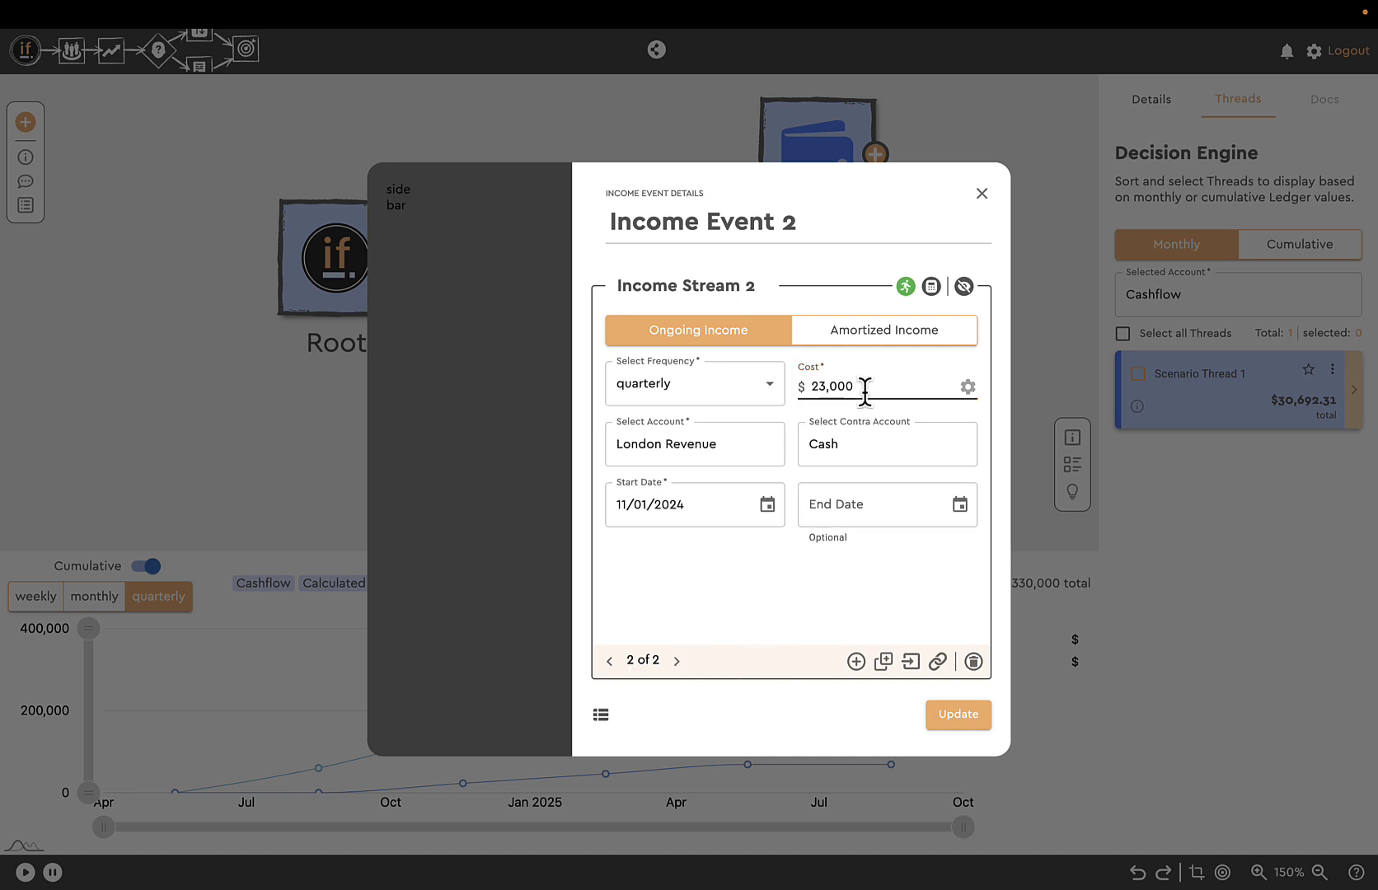
{"action": "left_click_drag", "start_coordinate": [883, 386], "coordinate": [799, 384]}
{"action": "type", "text": "1"}
{"action": "left_click", "coordinate": [766, 504]}
{"action": "left_click", "coordinate": [835, 551]}
{"action": "left_click", "coordinate": [835, 552]}
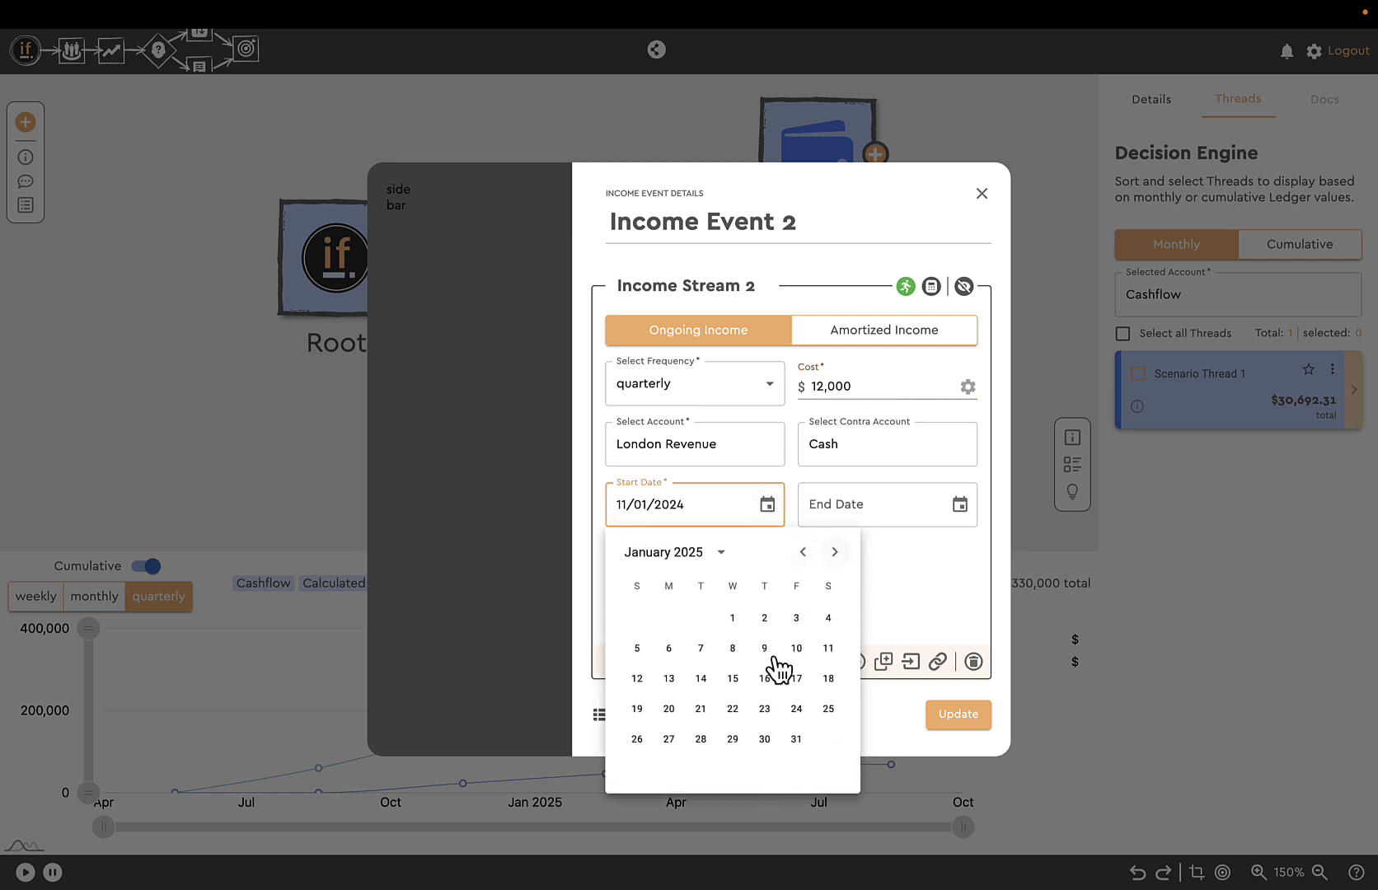
{"action": "left_click", "coordinate": [736, 618]}
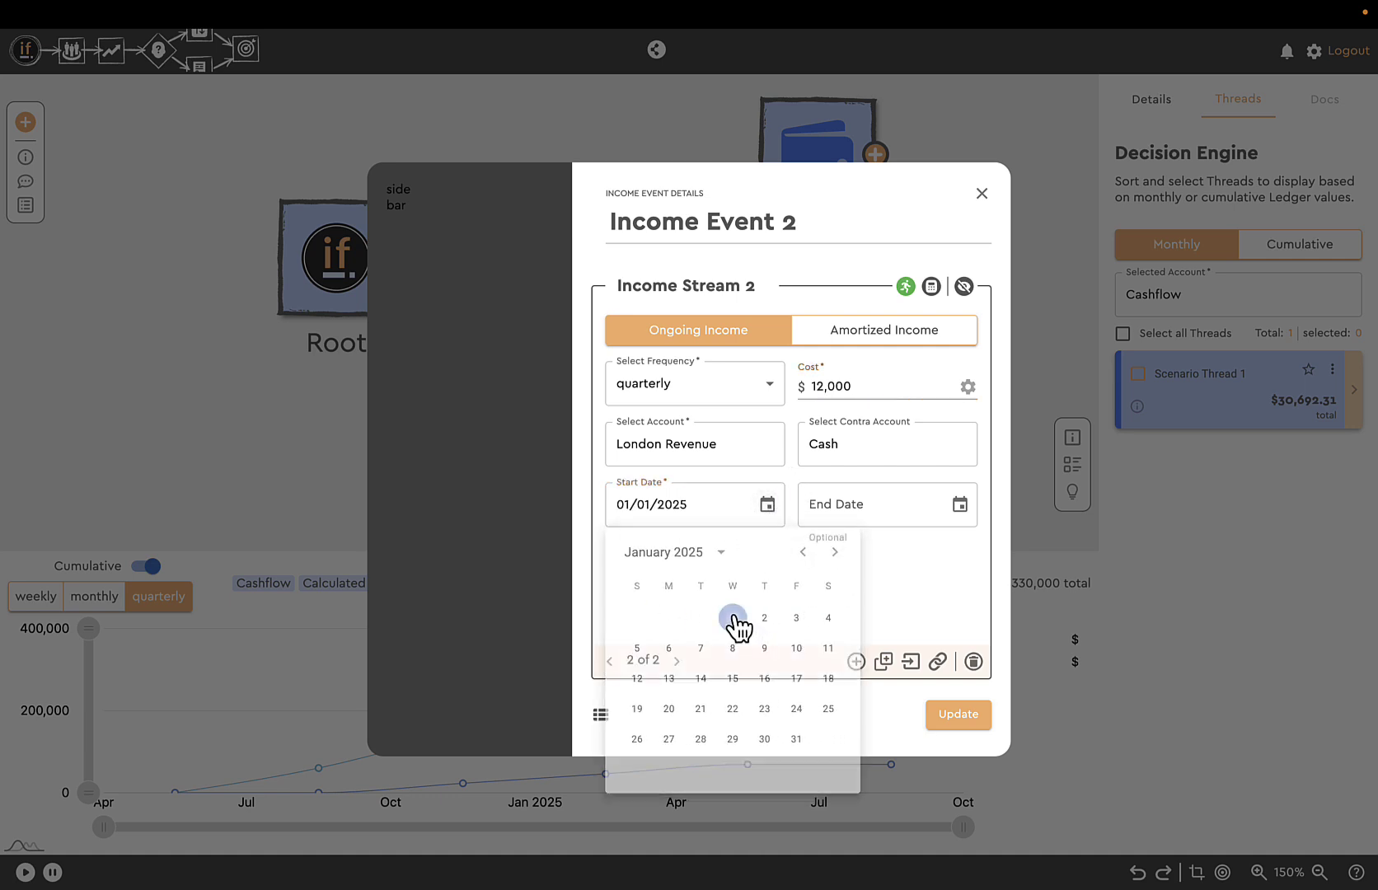
Step: Set Income Stream 2's end date to 06/27/2025 and save the changes to Income Event 2
{"action": "left_click", "coordinate": [959, 504]}
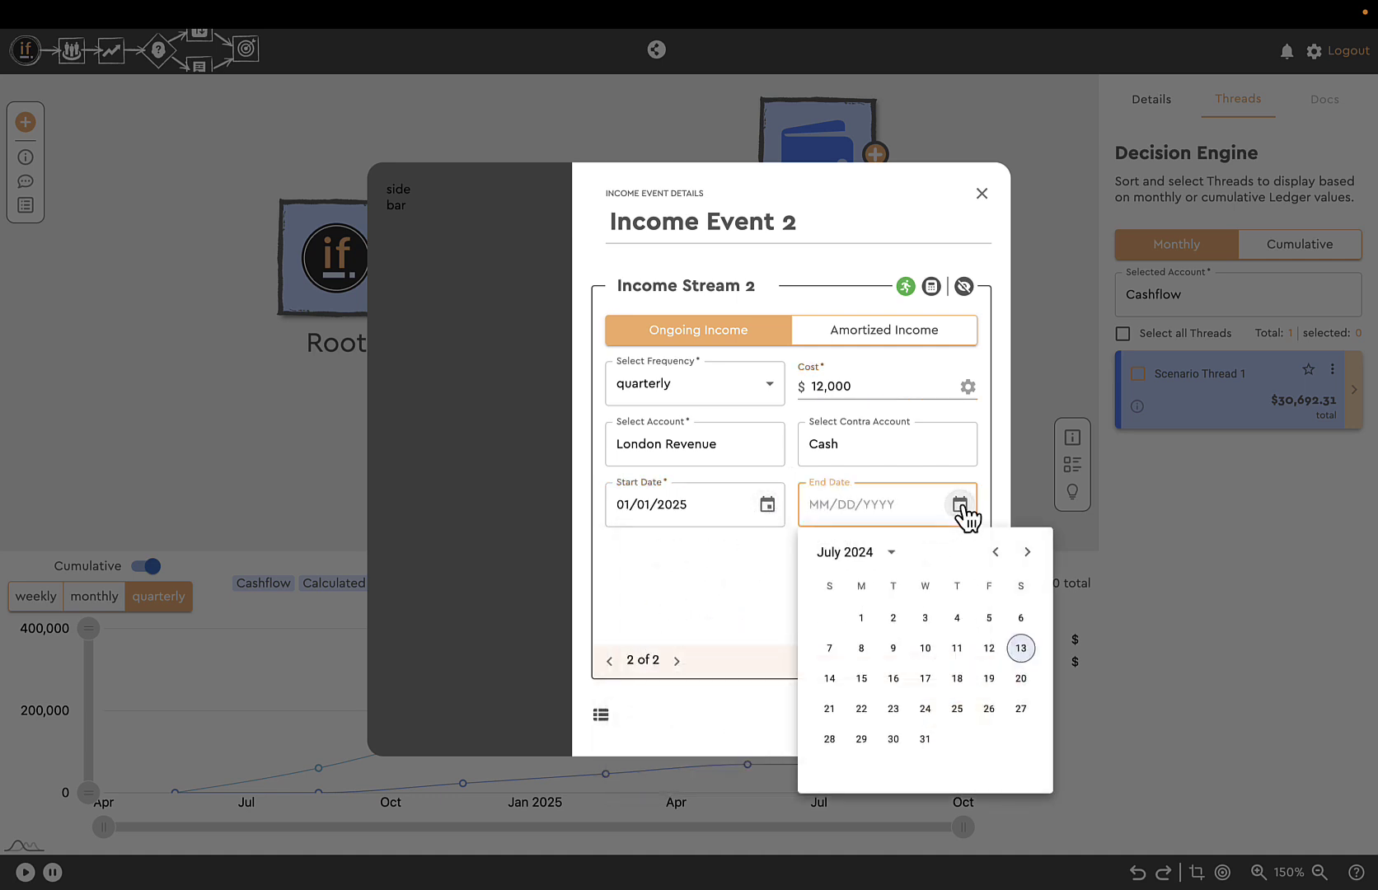
{"action": "left_click", "coordinate": [1026, 551]}
{"action": "left_click", "coordinate": [1027, 551]}
{"action": "triple_click", "coordinate": [1027, 551]}
{"action": "triple_click", "coordinate": [1027, 551]}
{"action": "triple_click", "coordinate": [1027, 552]}
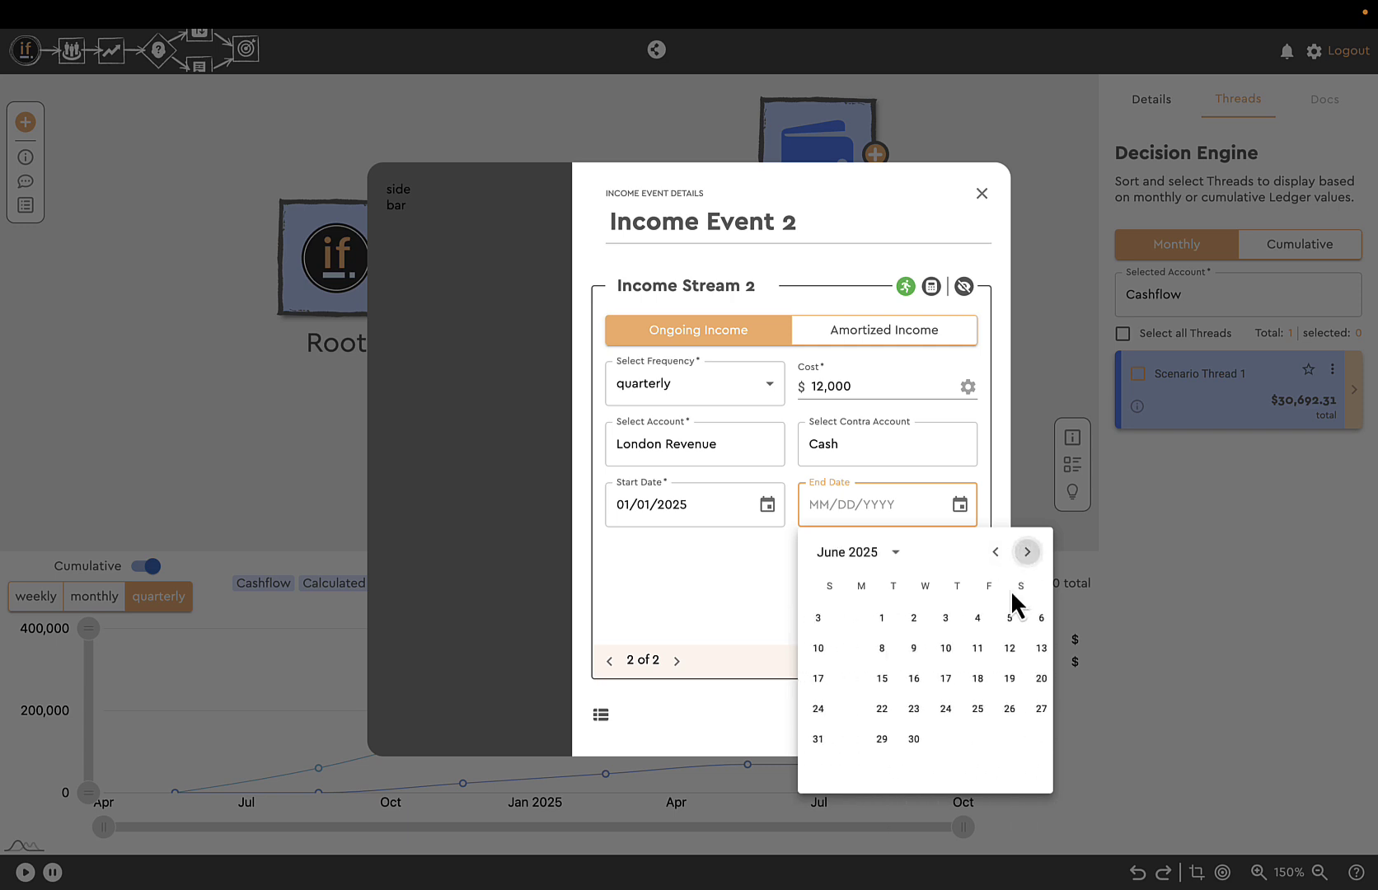
{"action": "left_click", "coordinate": [989, 709]}
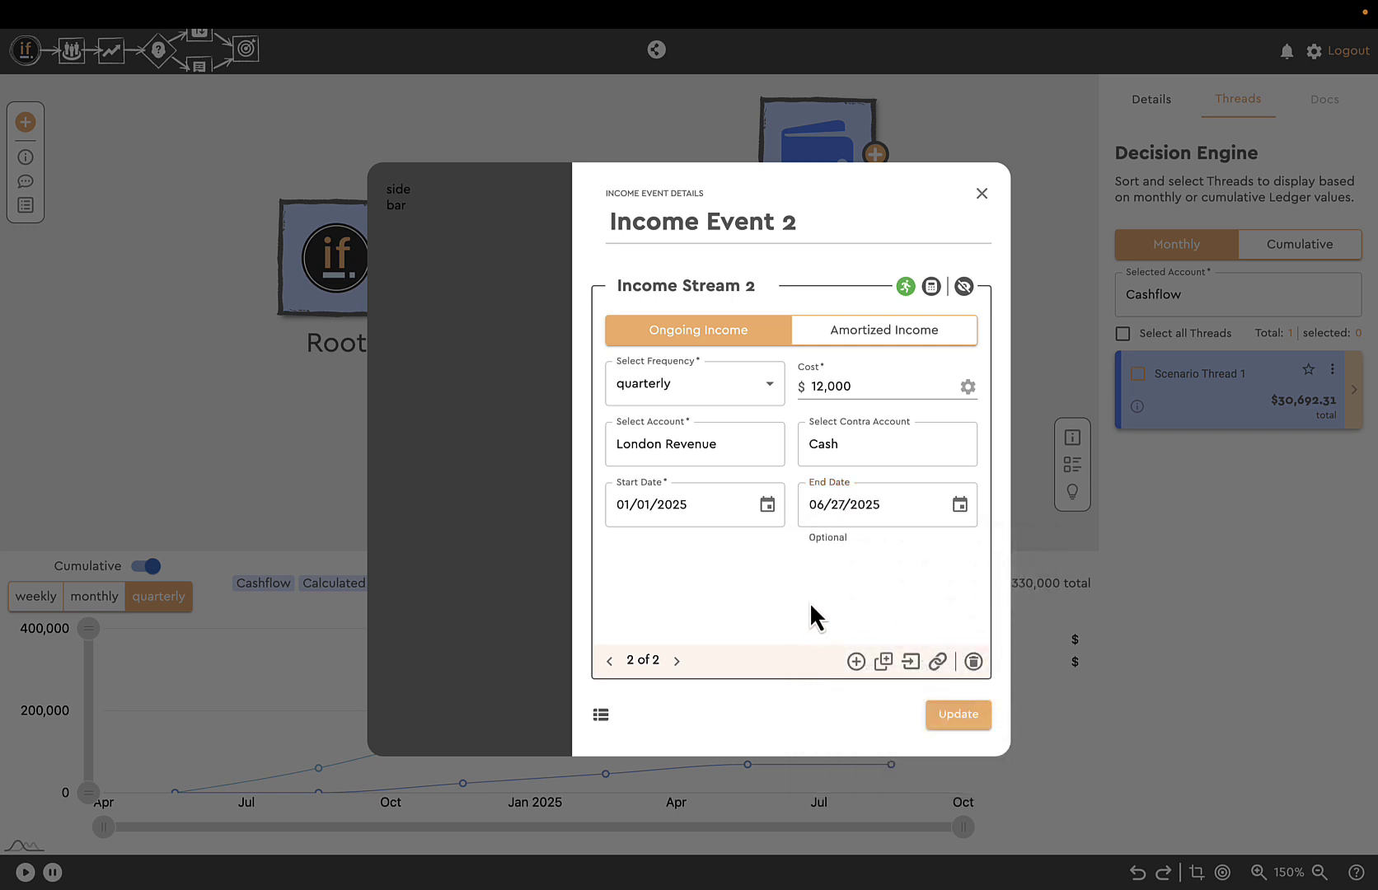
{"action": "left_click", "coordinate": [957, 720]}
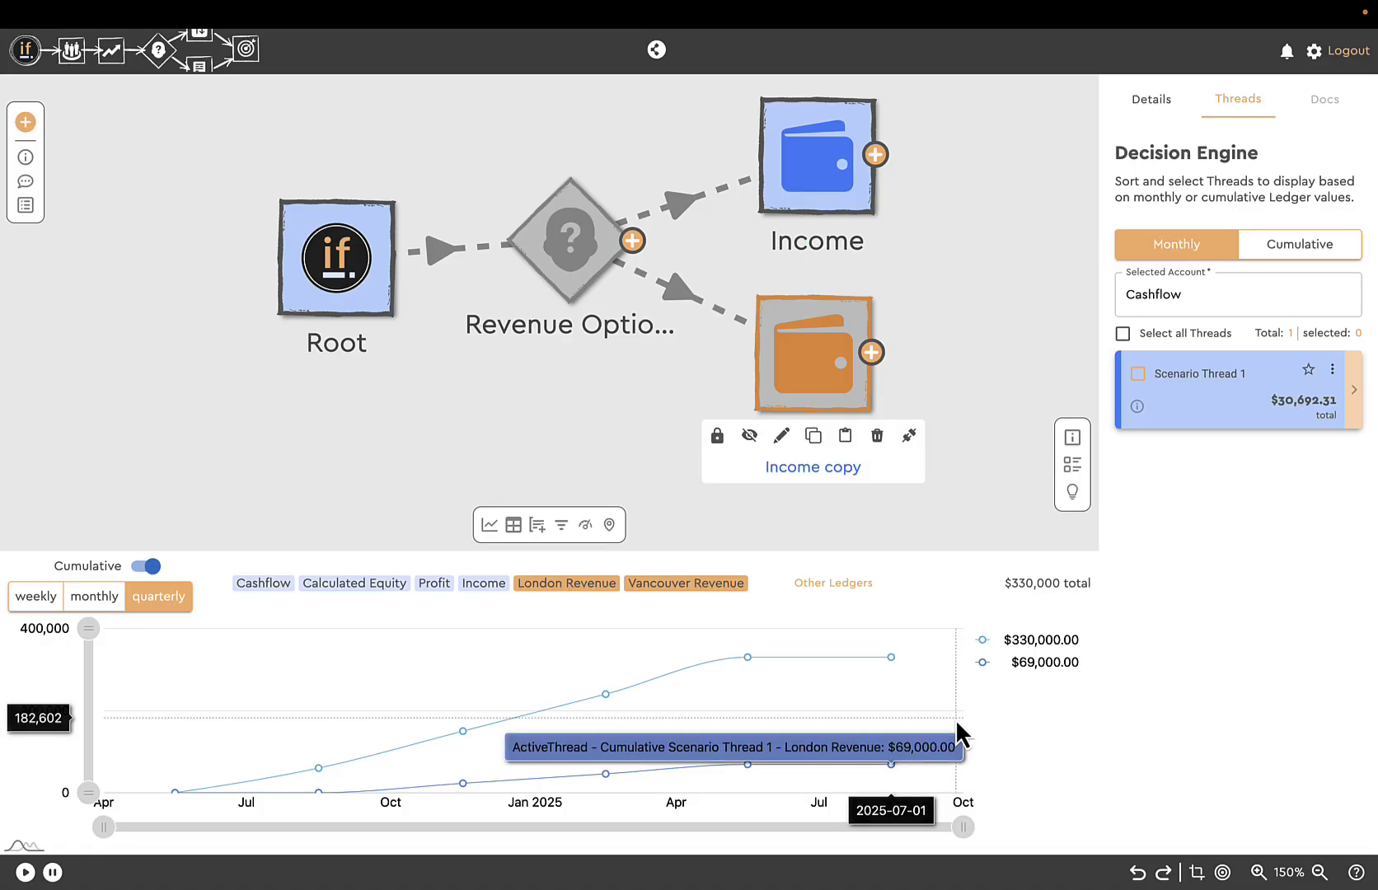
Step: Run the scenario and select all threads to compare their Cashflow on the chart
{"action": "left_click", "coordinate": [26, 872]}
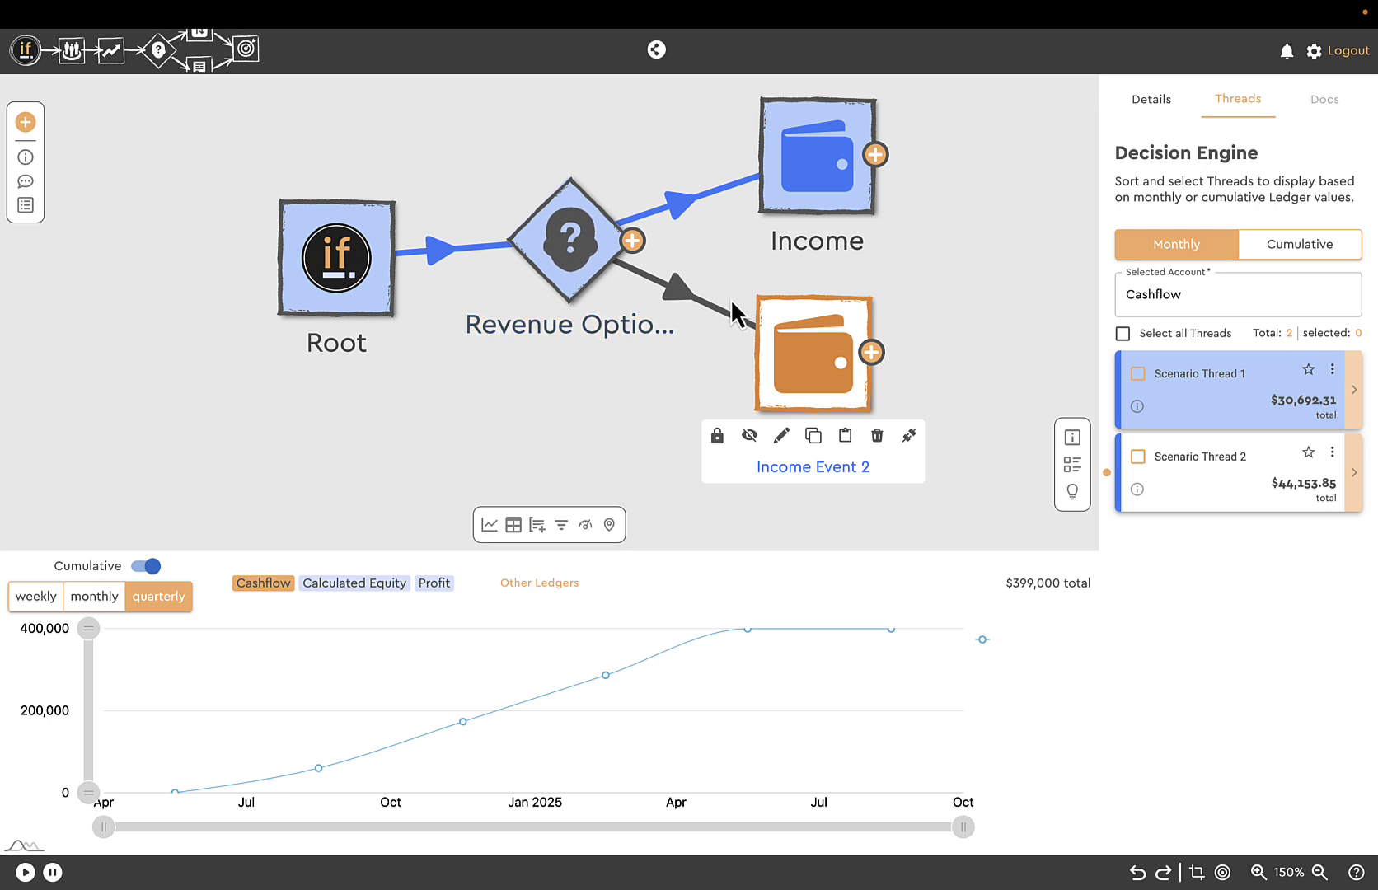
{"action": "left_click", "coordinate": [1124, 333]}
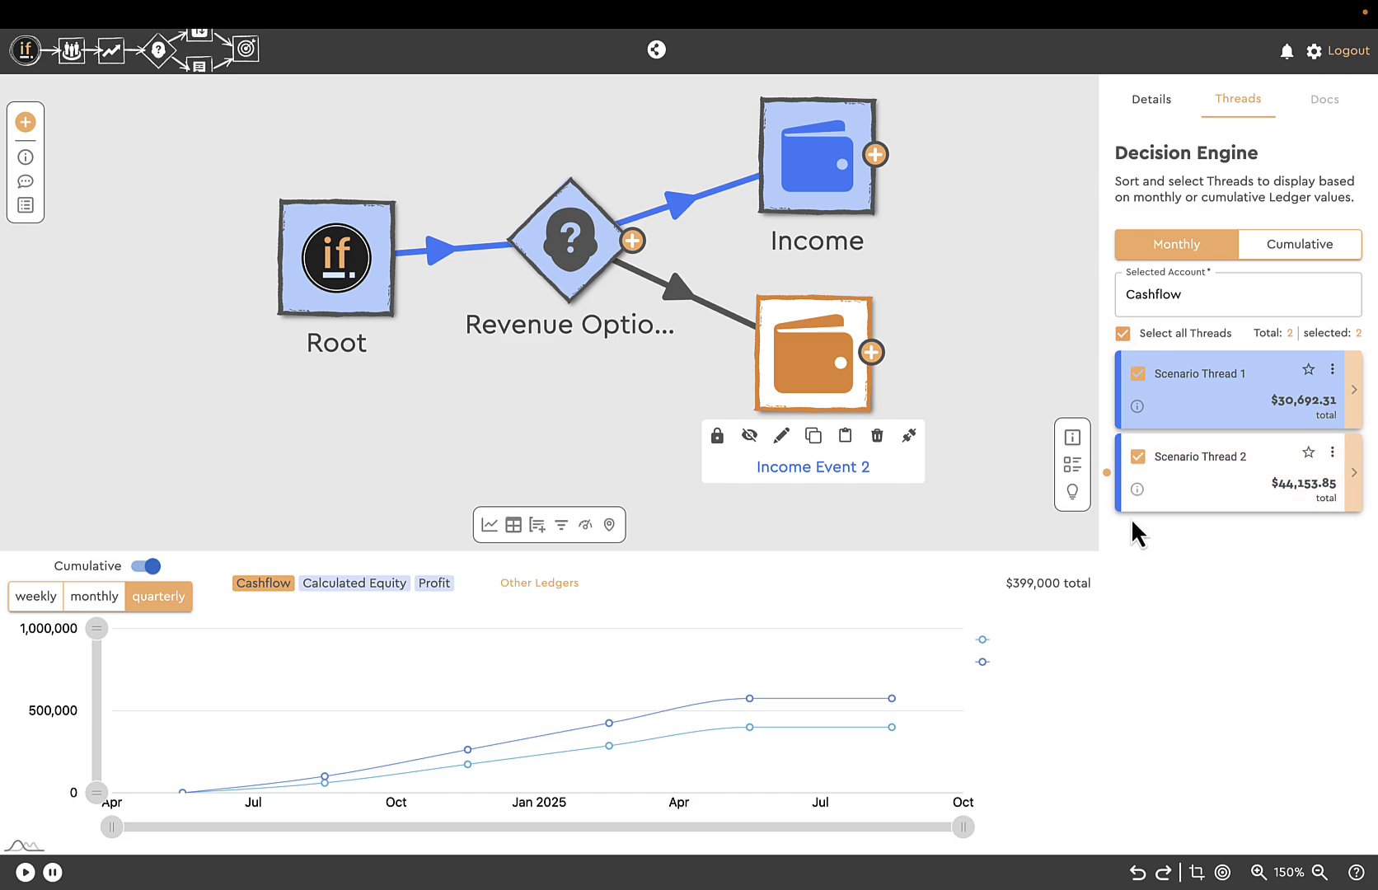
{"action": "mouse_move", "coordinate": [806, 674]}
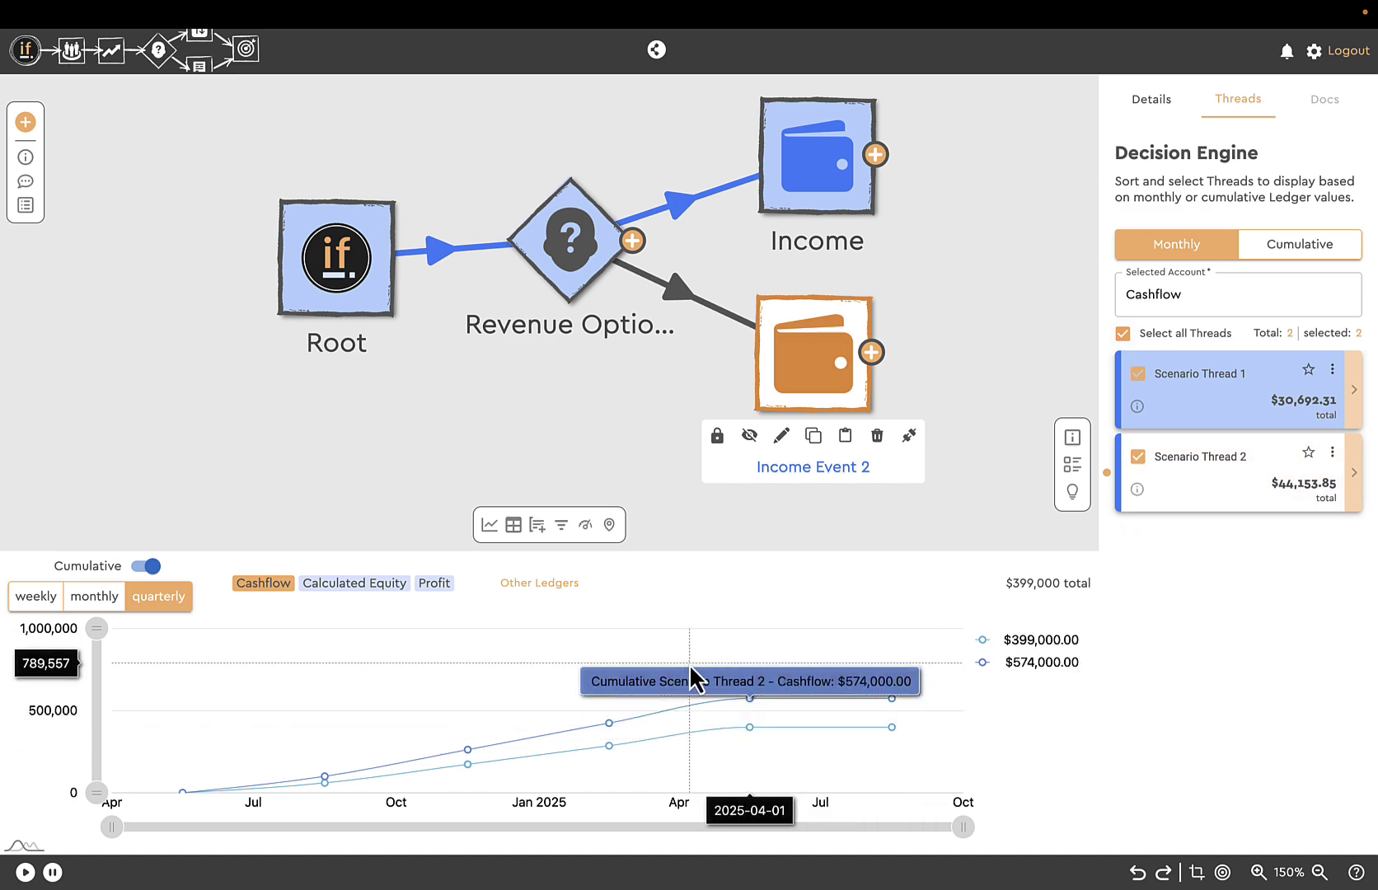
Step: Add the Vancouver Revenue, London Revenue and Income ledgers to the chart's ledger choices
{"action": "left_click", "coordinate": [539, 584]}
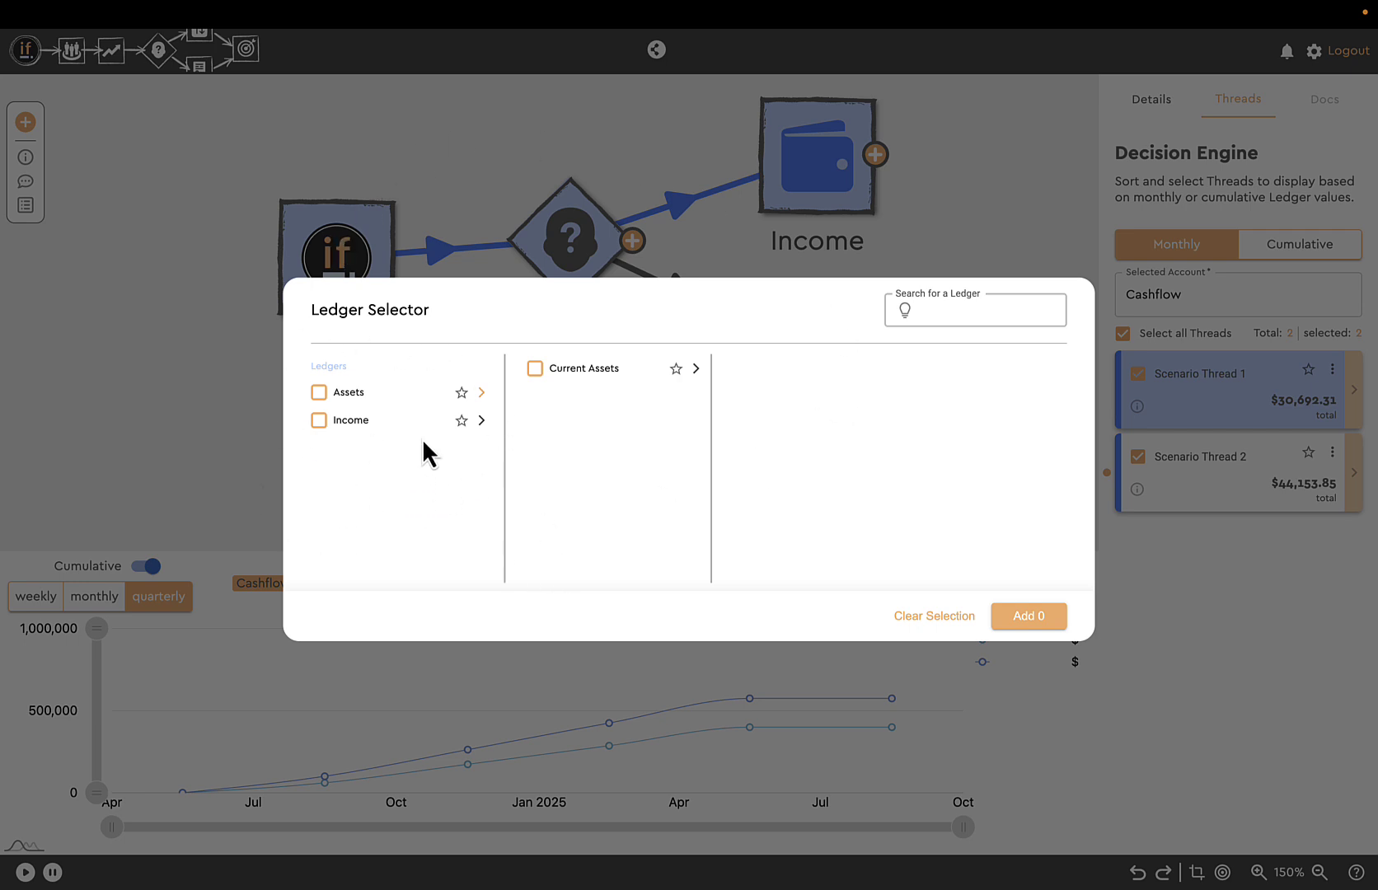
{"action": "left_click", "coordinate": [481, 421]}
{"action": "left_click", "coordinate": [696, 369]}
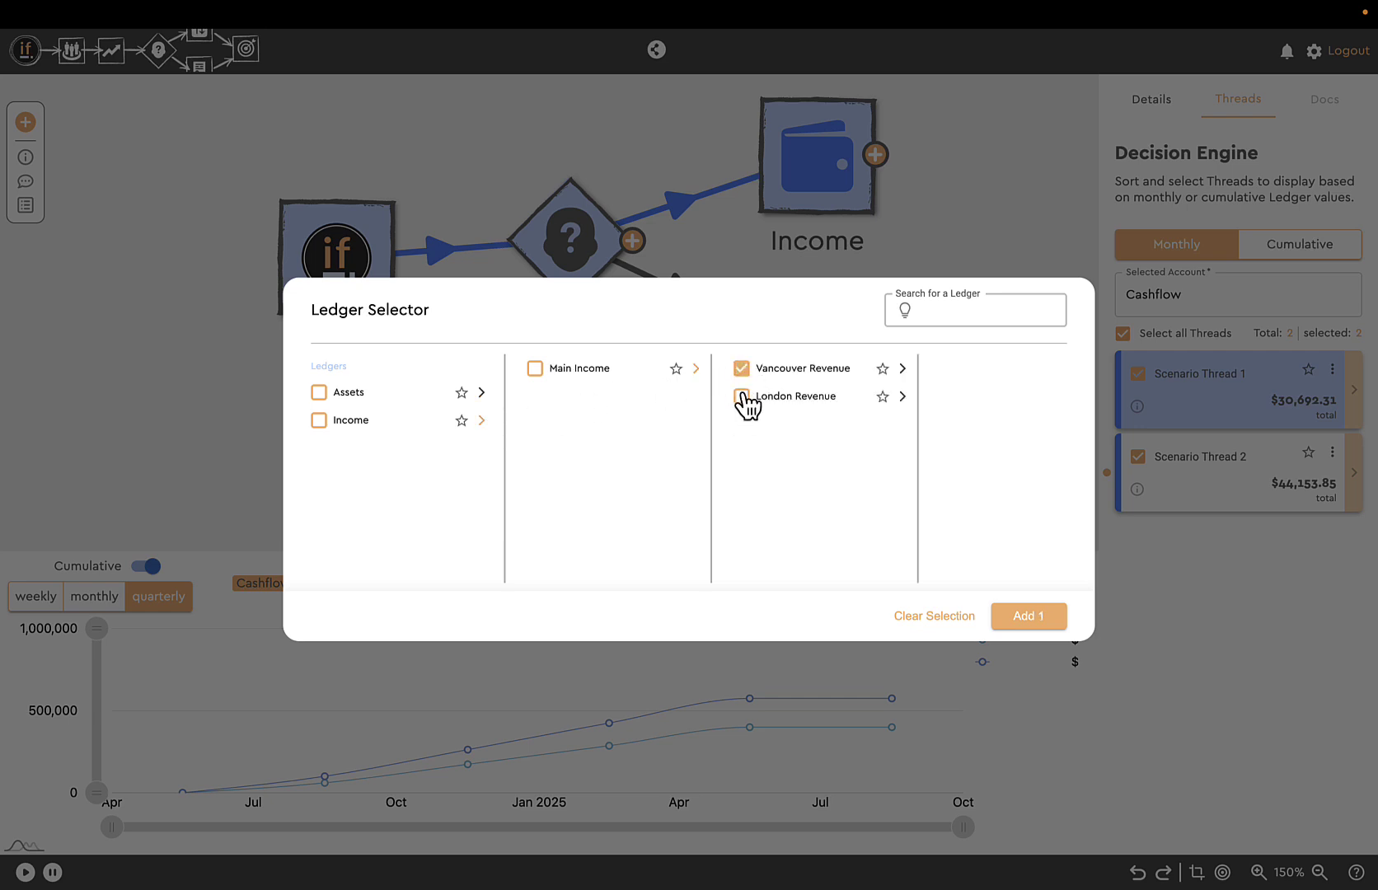
{"action": "left_click", "coordinate": [741, 397]}
{"action": "left_click", "coordinate": [320, 421]}
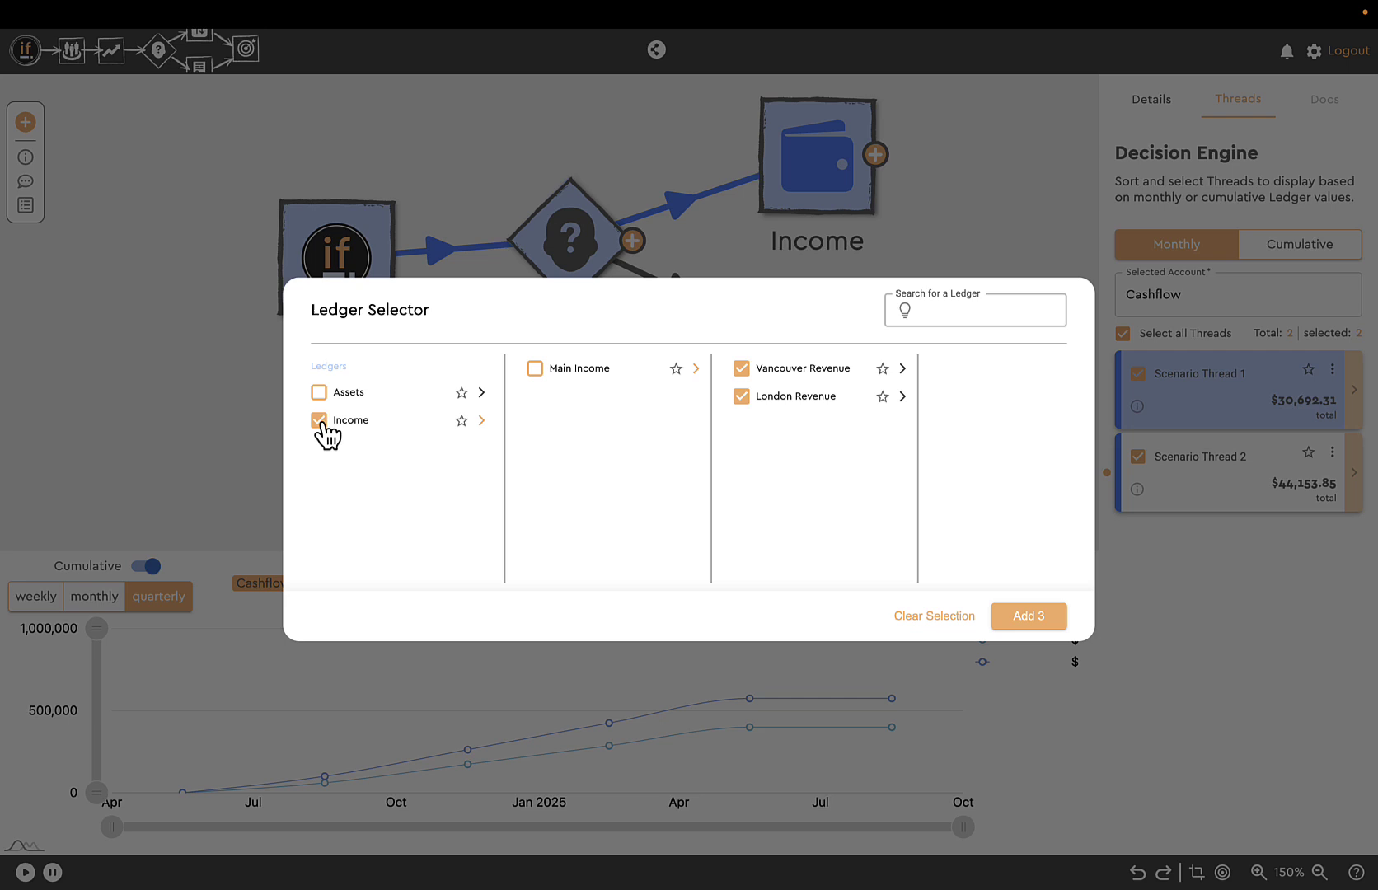
{"action": "left_click", "coordinate": [1042, 624]}
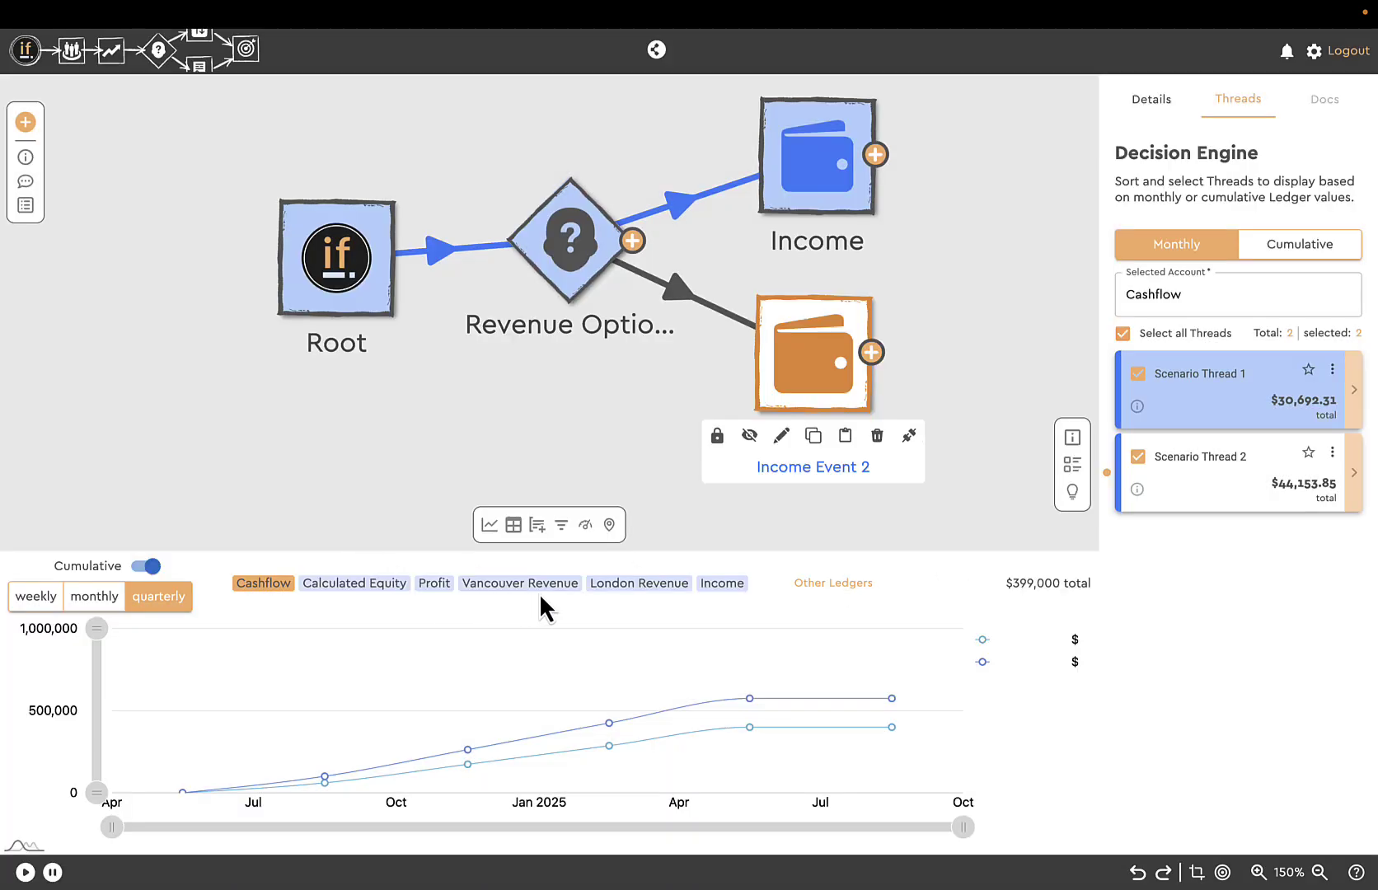
Step: Compare both threads on the Income ledger, and on Vancouver Revenue and London Revenue as non-cumulative monthly values
{"action": "left_click", "coordinate": [721, 584]}
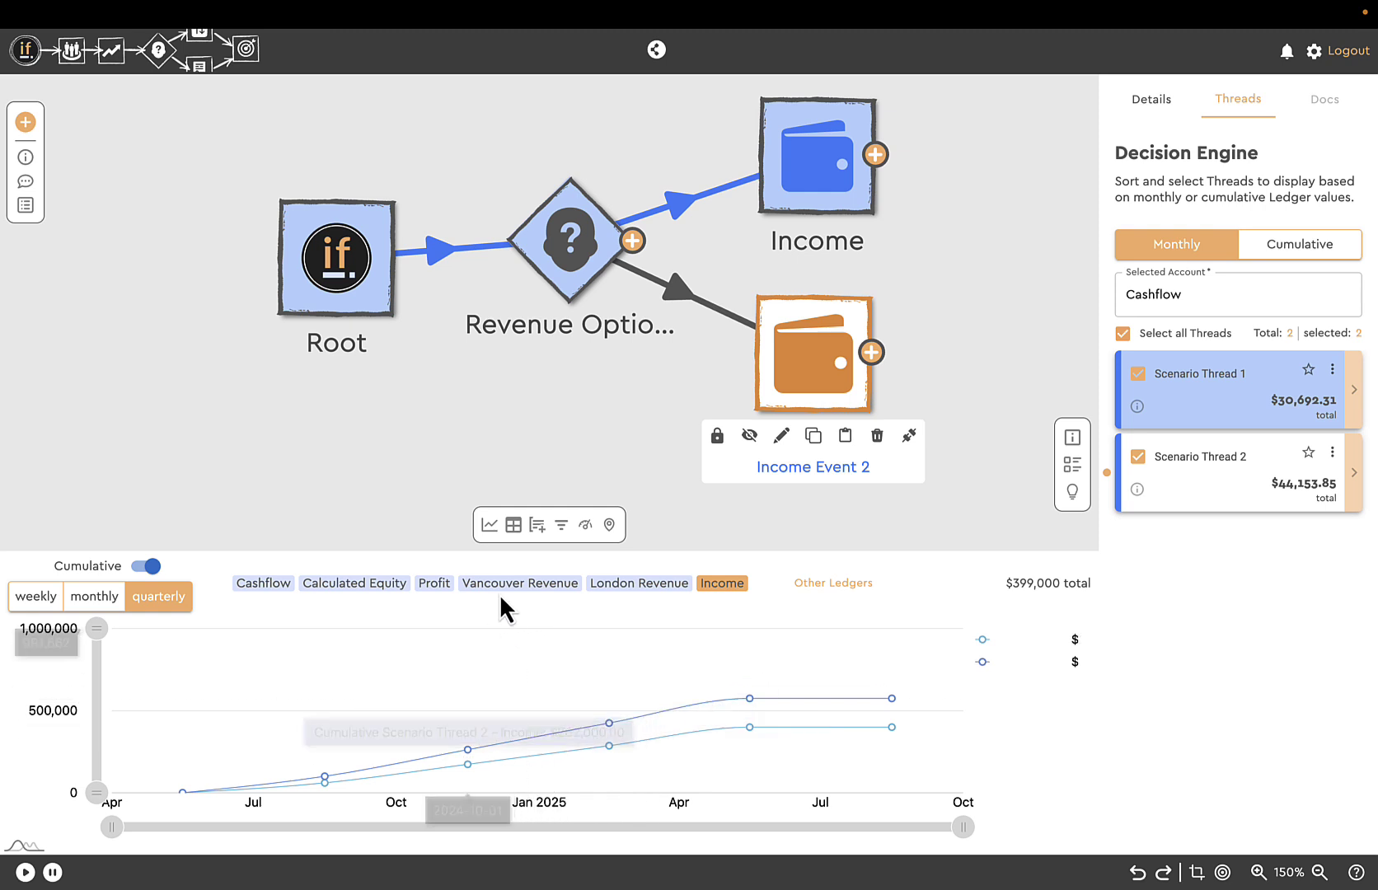
{"action": "left_click", "coordinate": [151, 567]}
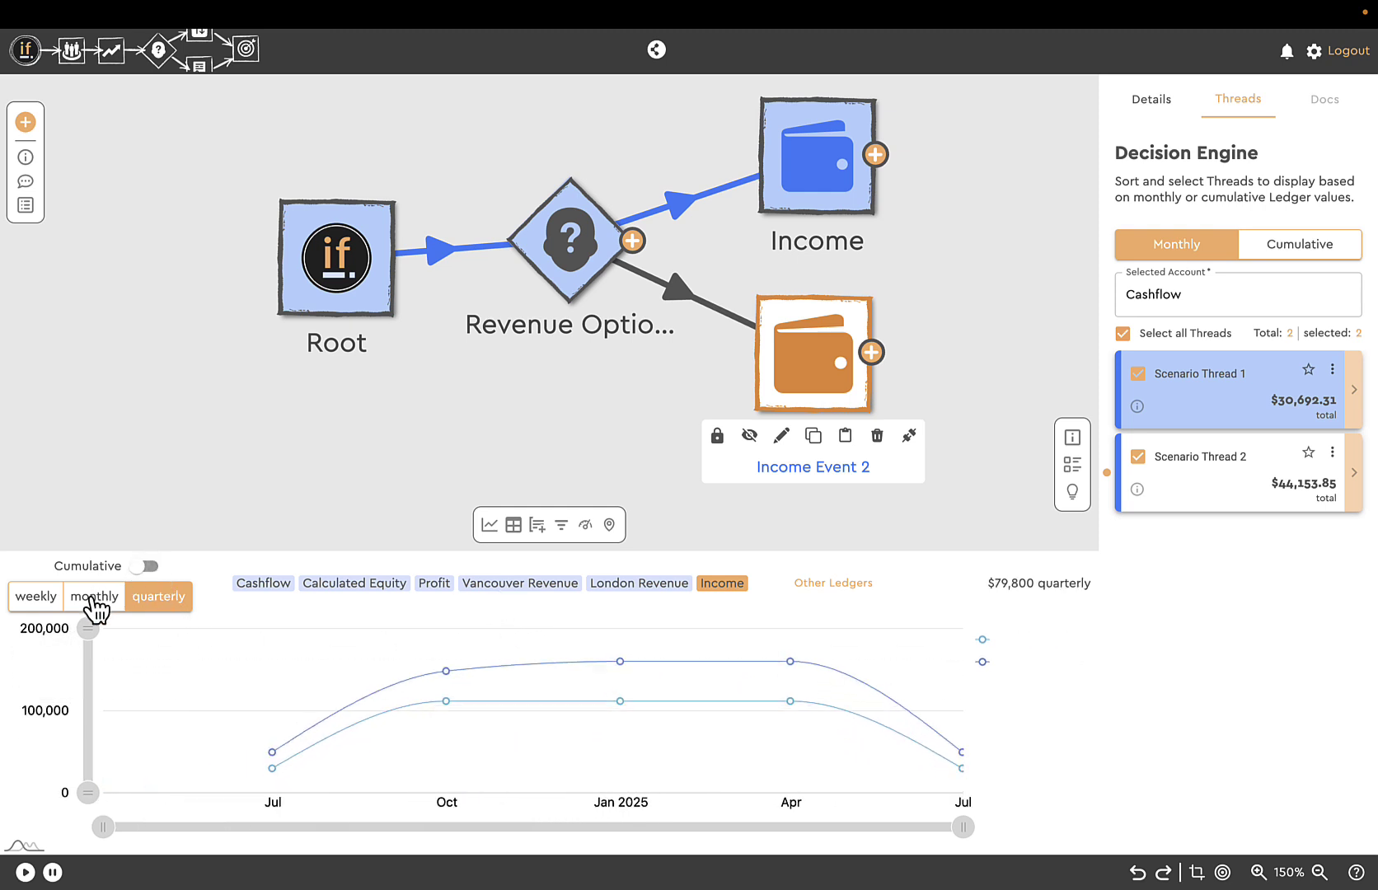
{"action": "left_click", "coordinate": [92, 598]}
{"action": "left_click", "coordinate": [501, 585]}
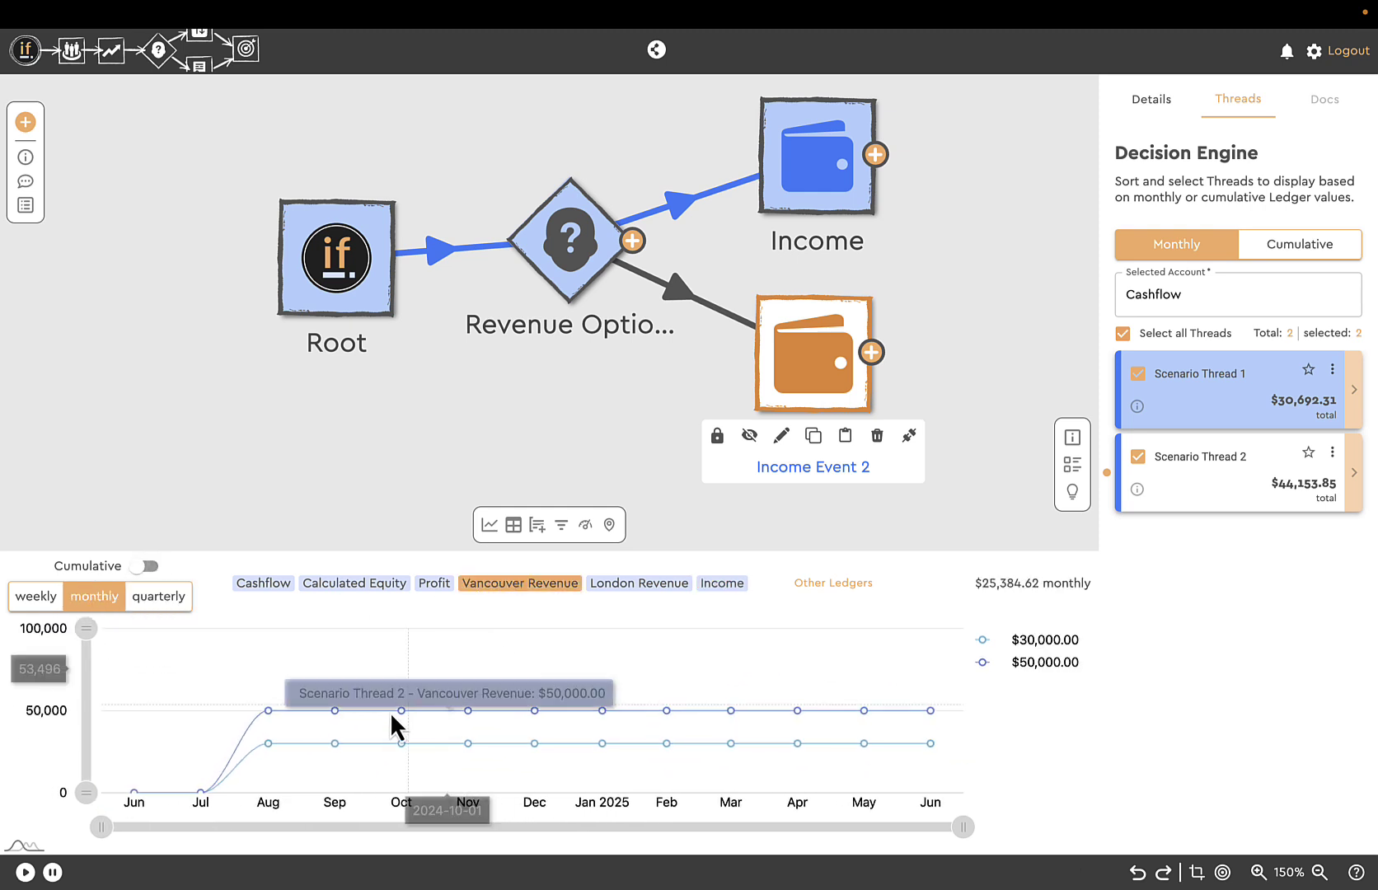
{"action": "left_click", "coordinate": [633, 585]}
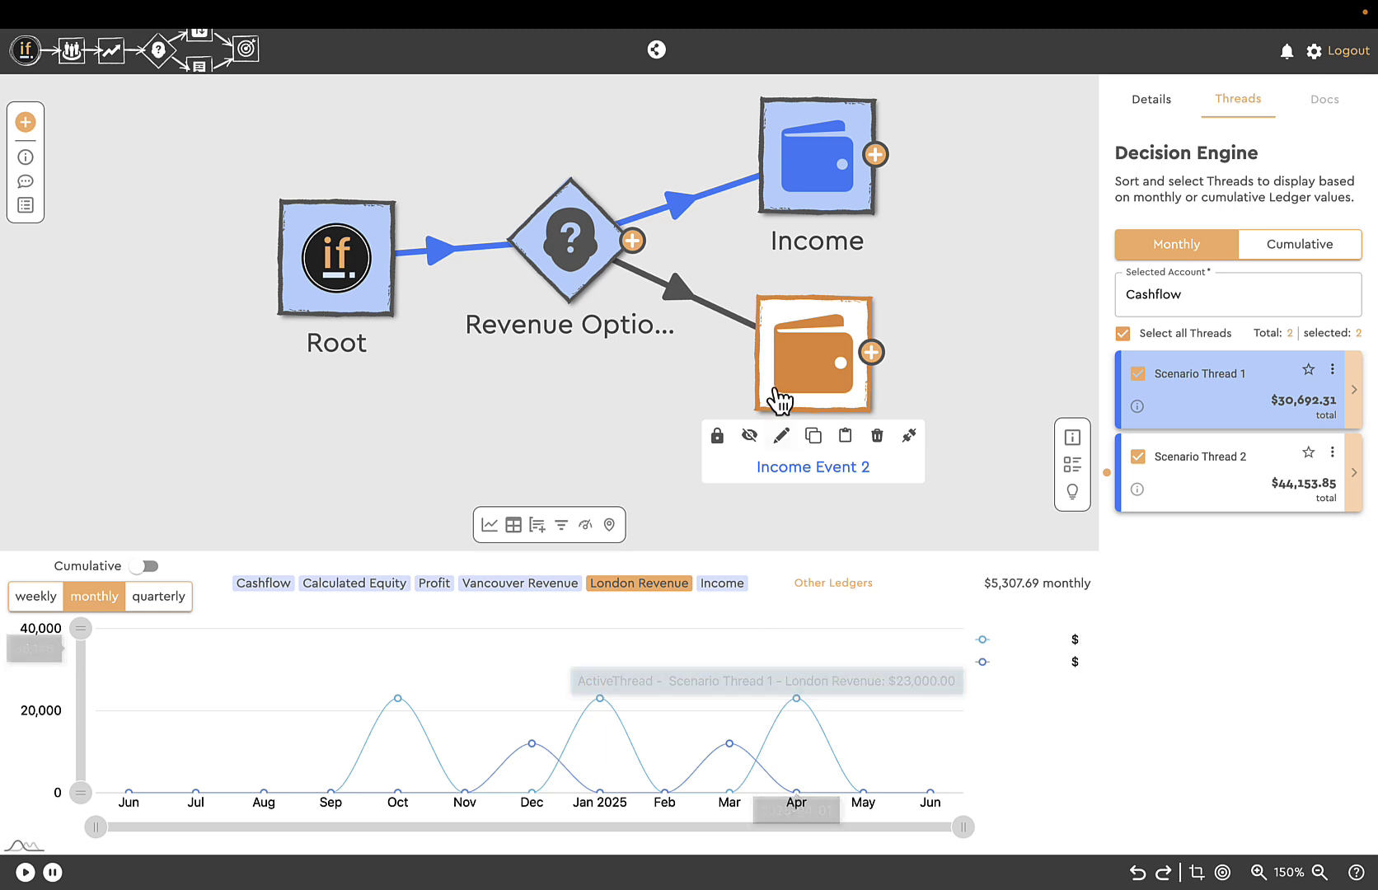
Step: Move the Revenue Options decision slightly lower on the canvas, level with Root
{"action": "left_click_drag", "start_coordinate": [585, 363], "coordinate": [591, 375]}
{"action": "left_click_drag", "start_coordinate": [602, 269], "coordinate": [600, 289]}
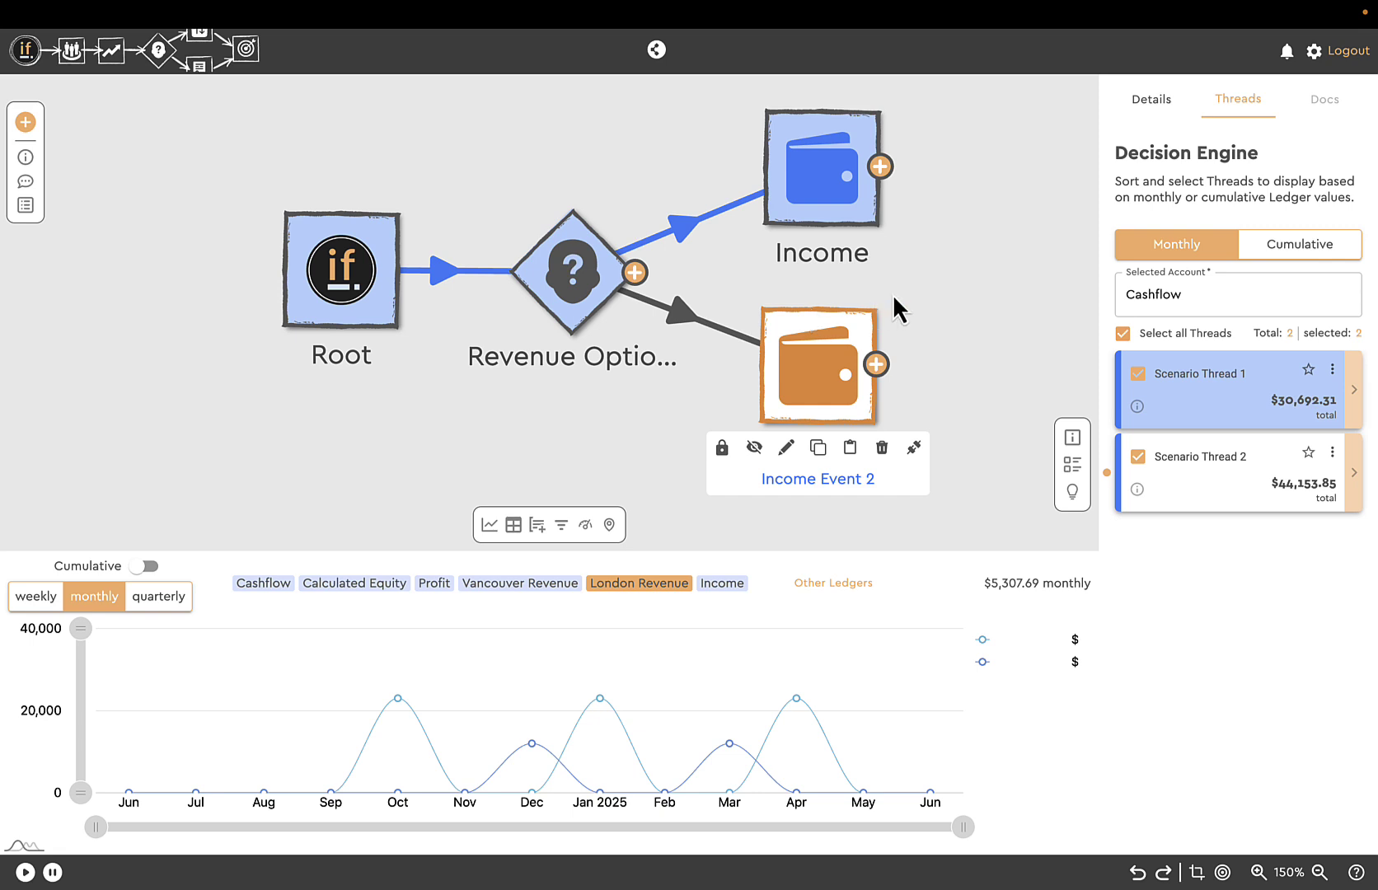
{"action": "scroll", "coordinate": [893, 294], "scroll_direction": "right", "scroll_amount": 3}
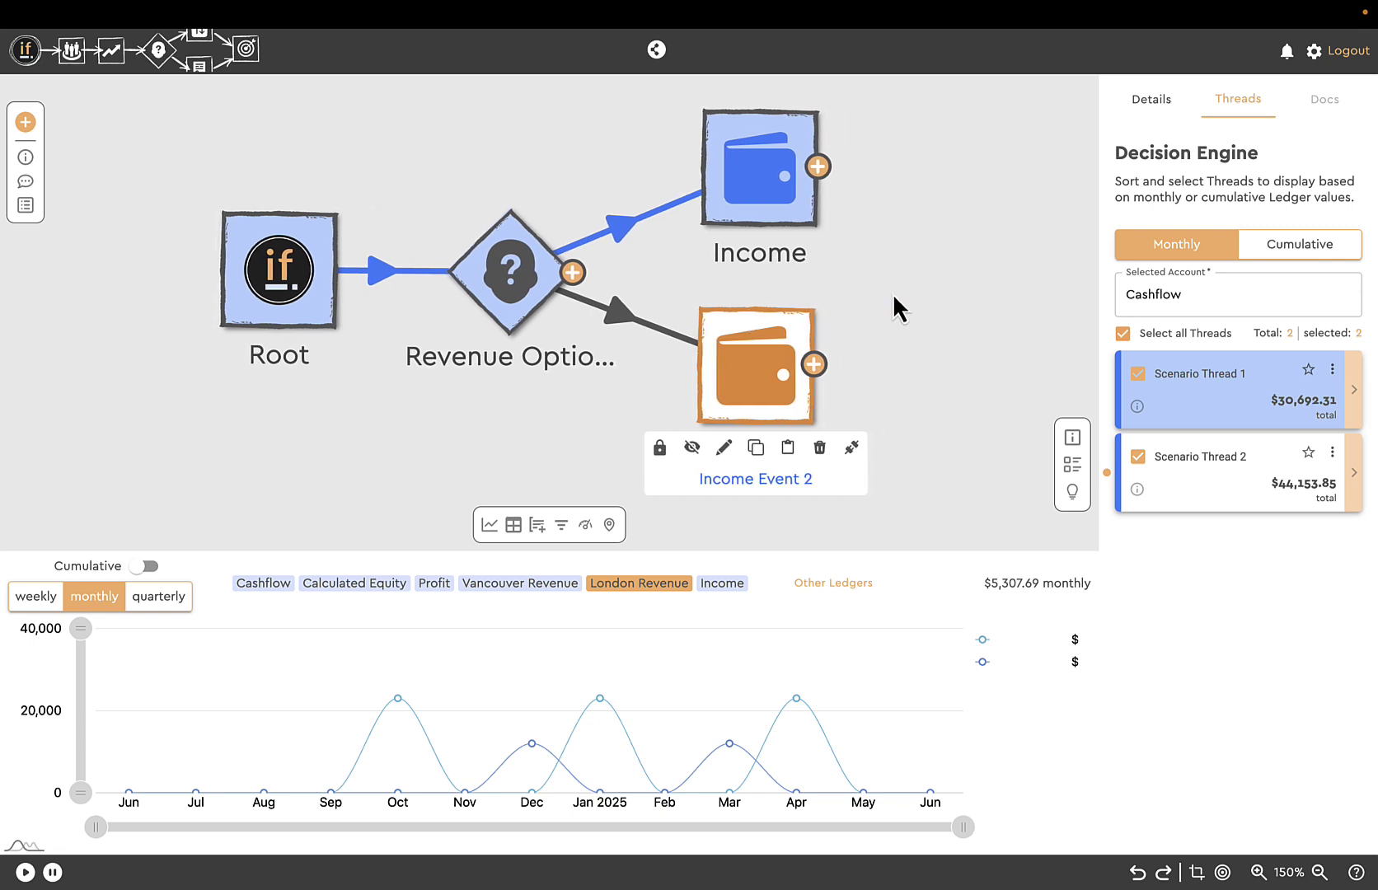